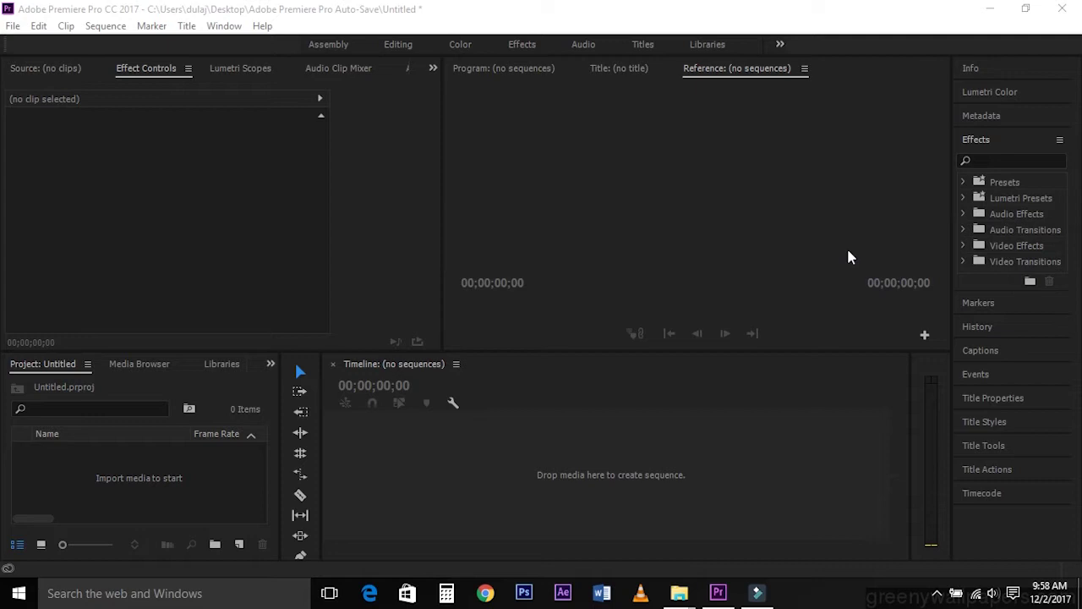
# - Drag six wallpaper images from the Apple97 Project folder into Premiere's Project panel
pyautogui.click(309, 3)
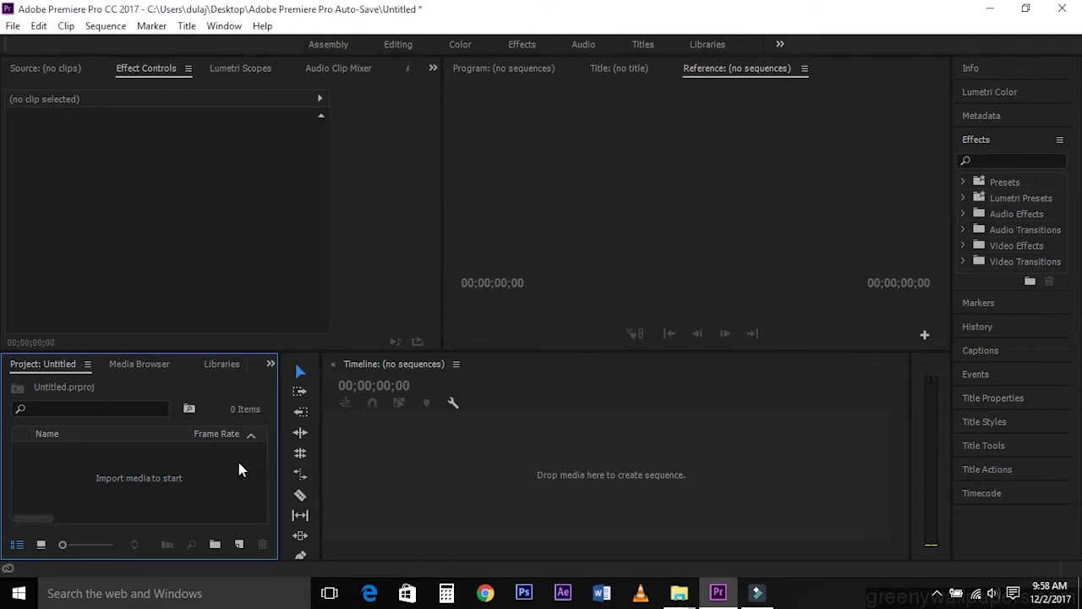
pyautogui.click(679, 593)
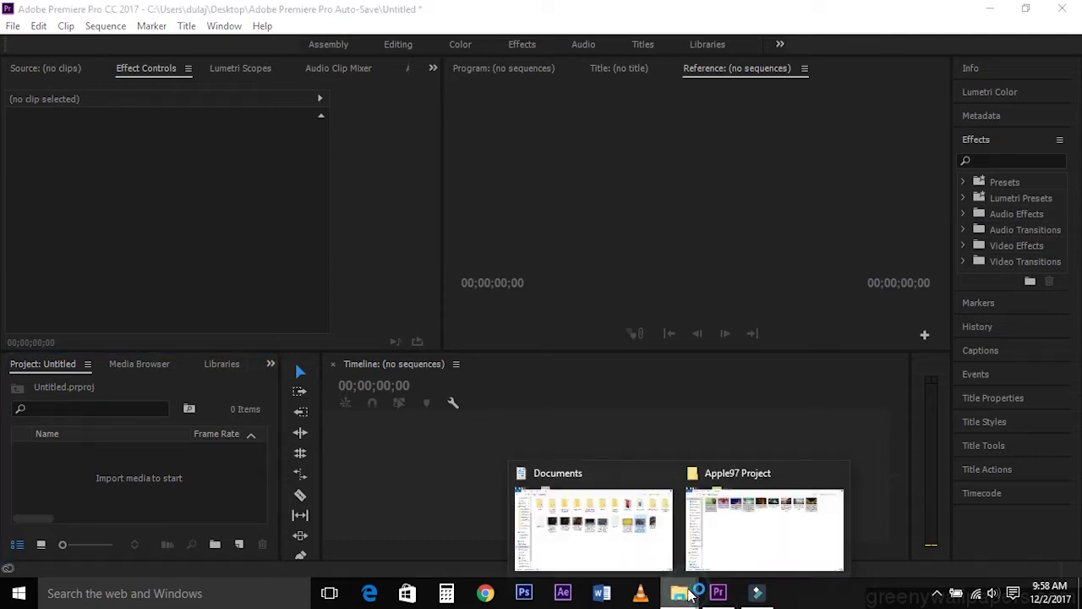
pyautogui.click(793, 536)
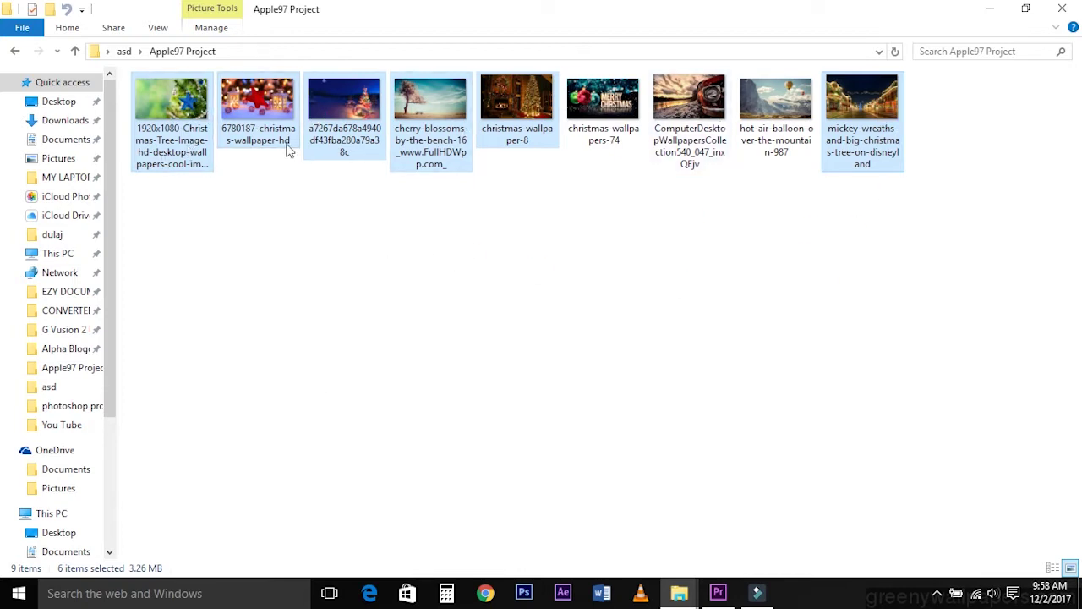
pyautogui.moveTo(172, 115)
pyautogui.mouseDown()
pyautogui.moveTo(777, 602)
pyautogui.moveTo(120, 510)
pyautogui.moveTo(258, 494)
pyautogui.moveTo(193, 501)
pyautogui.mouseUp()
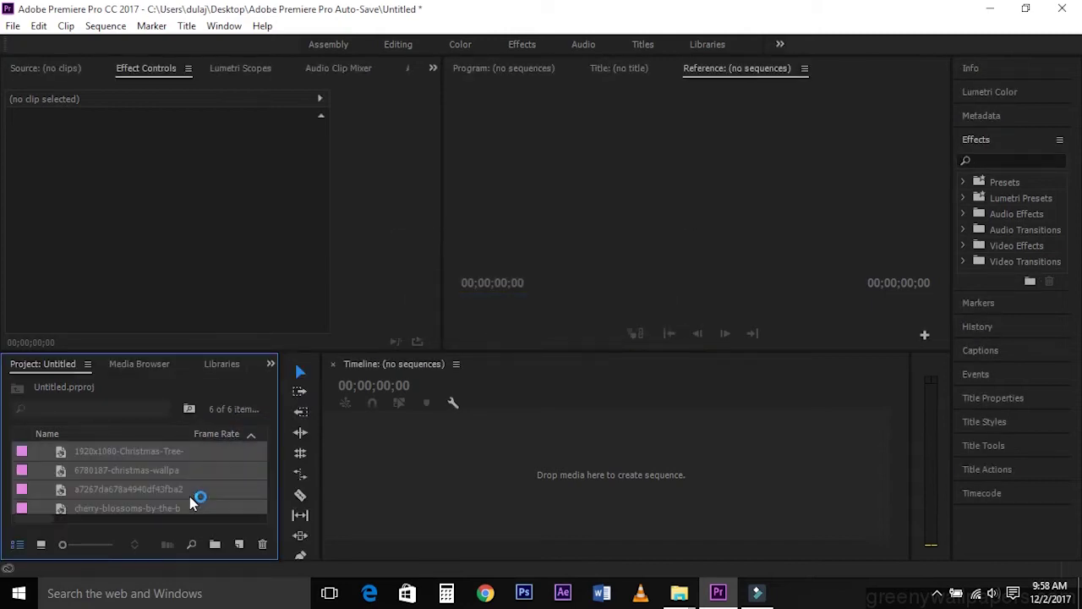
# - Check the six imported wallpaper images in the Project panel, then clear the selection
pyautogui.click(61, 450)
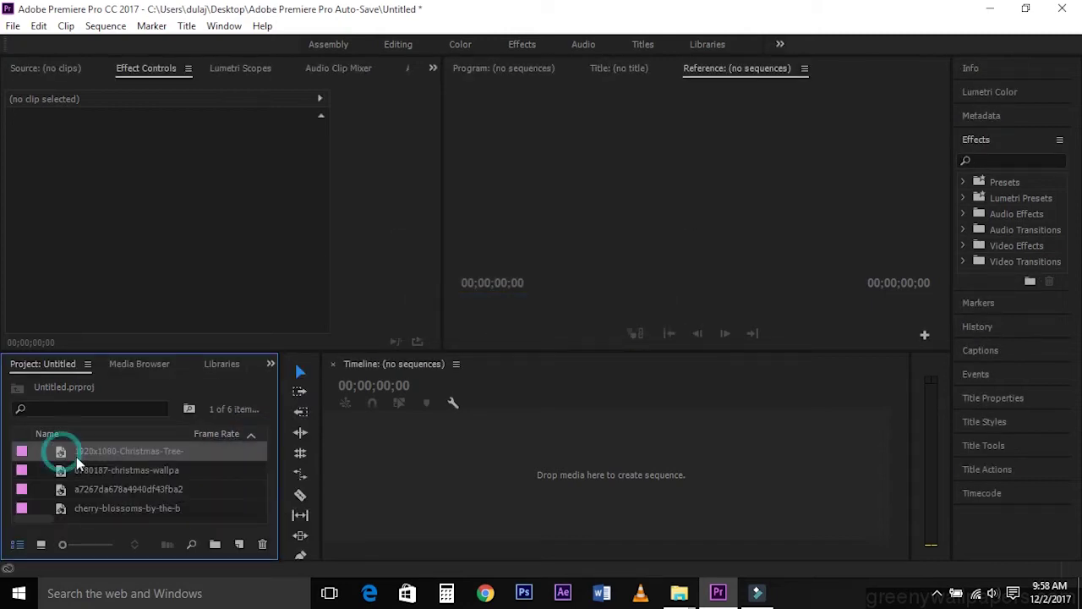
pyautogui.click(72, 471)
pyautogui.click(75, 456)
pyautogui.scroll(-2, 66, 472)
pyautogui.scroll(-1, 66, 474)
pyautogui.click(59, 499)
pyautogui.scroll(3, 68, 501)
pyautogui.scroll(-3, 73, 507)
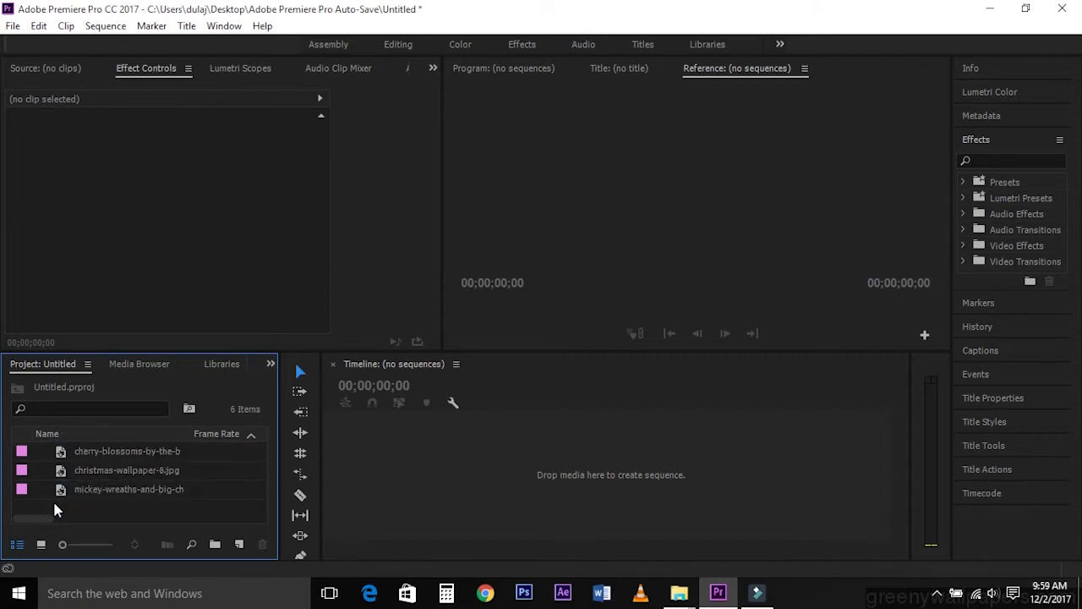
# - Create a new sequence from the AVCHD 1080p30 preset (1920x1080, 29.97 fps)
pyautogui.click(239, 546)
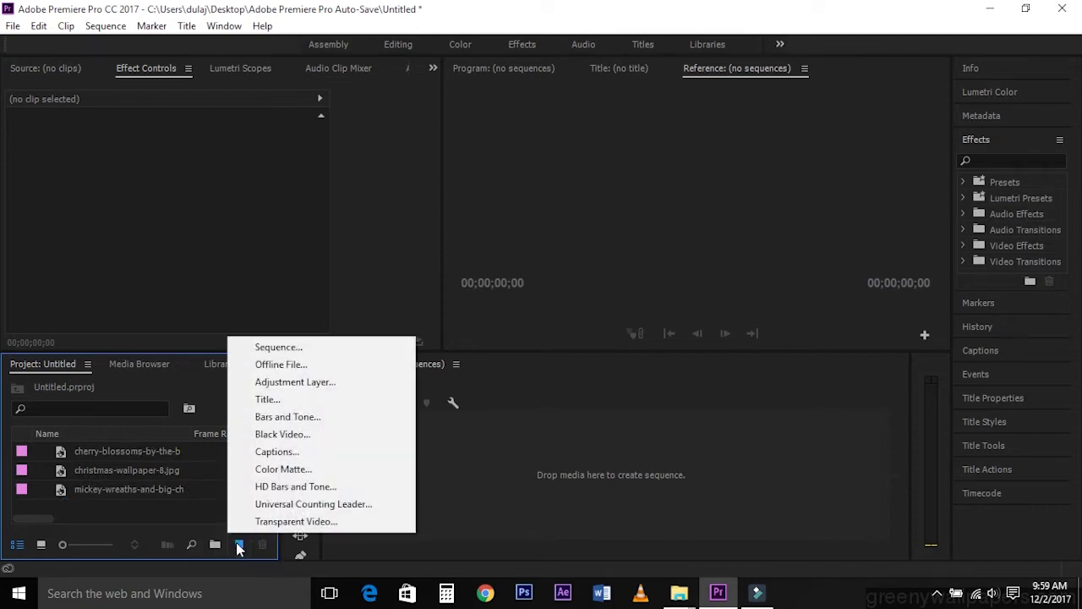
pyautogui.click(327, 365)
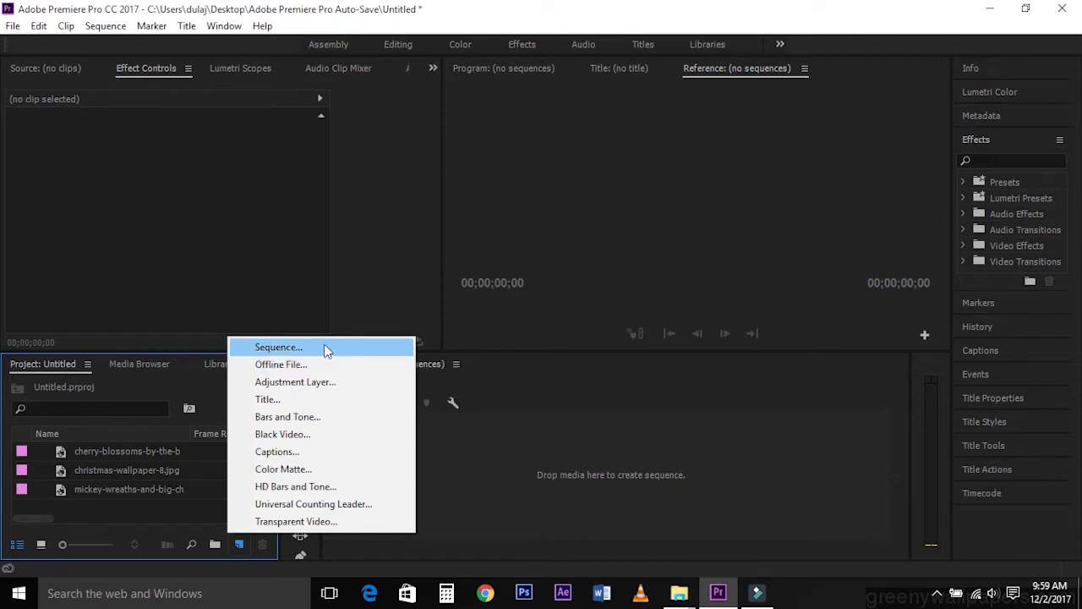
pyautogui.click(326, 348)
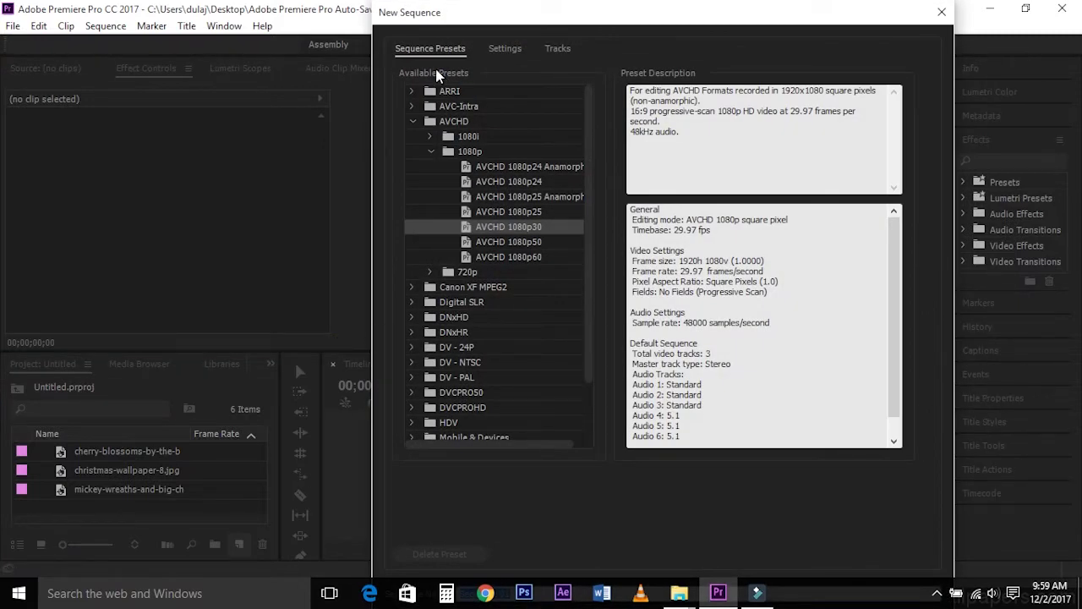
pyautogui.scroll(-3, 512, 320)
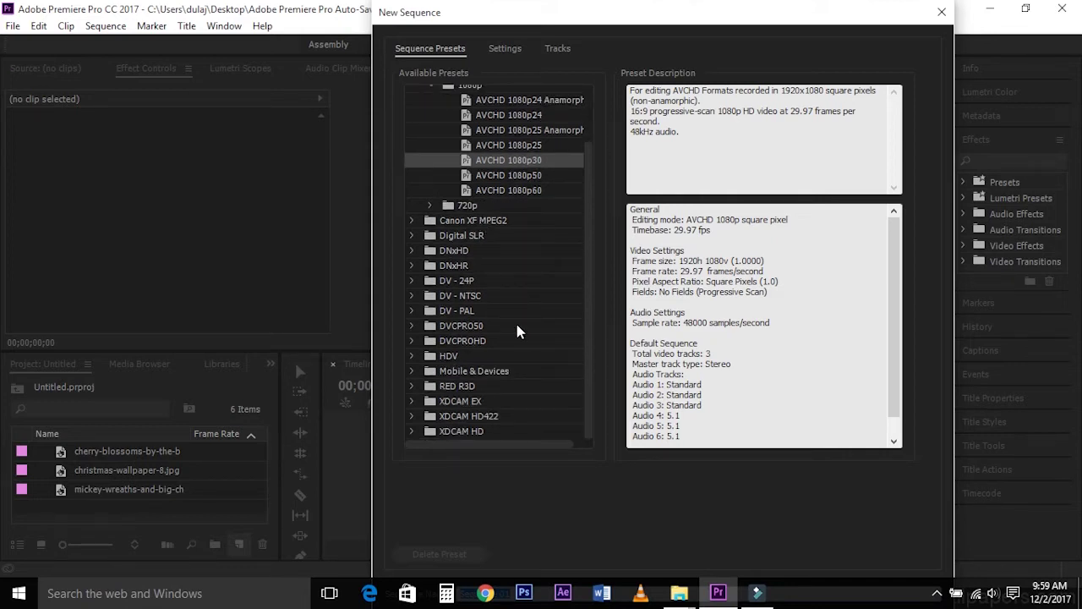
pyautogui.scroll(3, 516, 324)
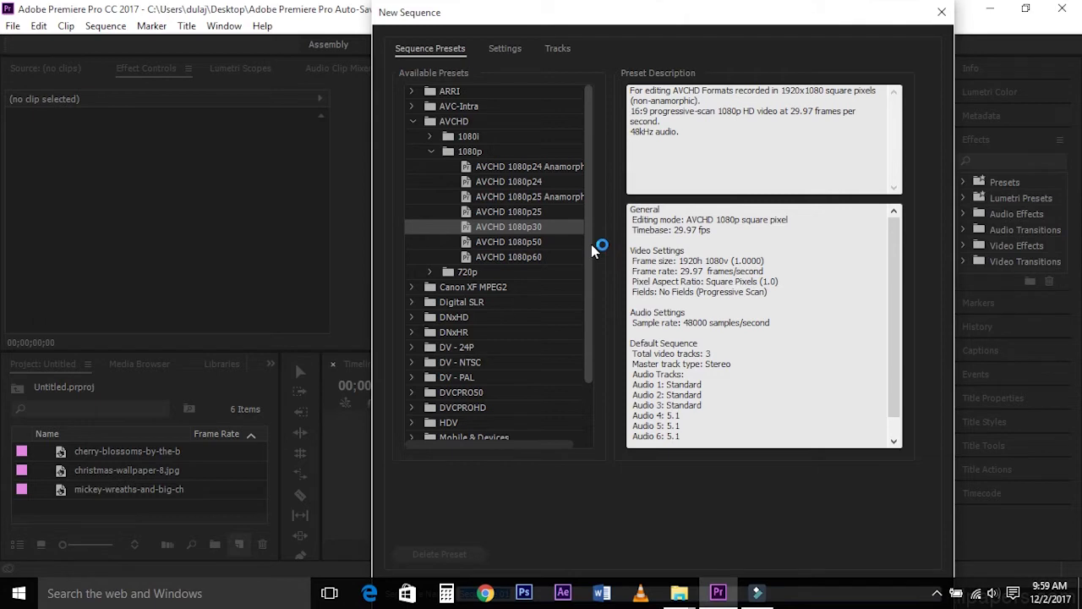
pyautogui.doubleClick(516, 235)
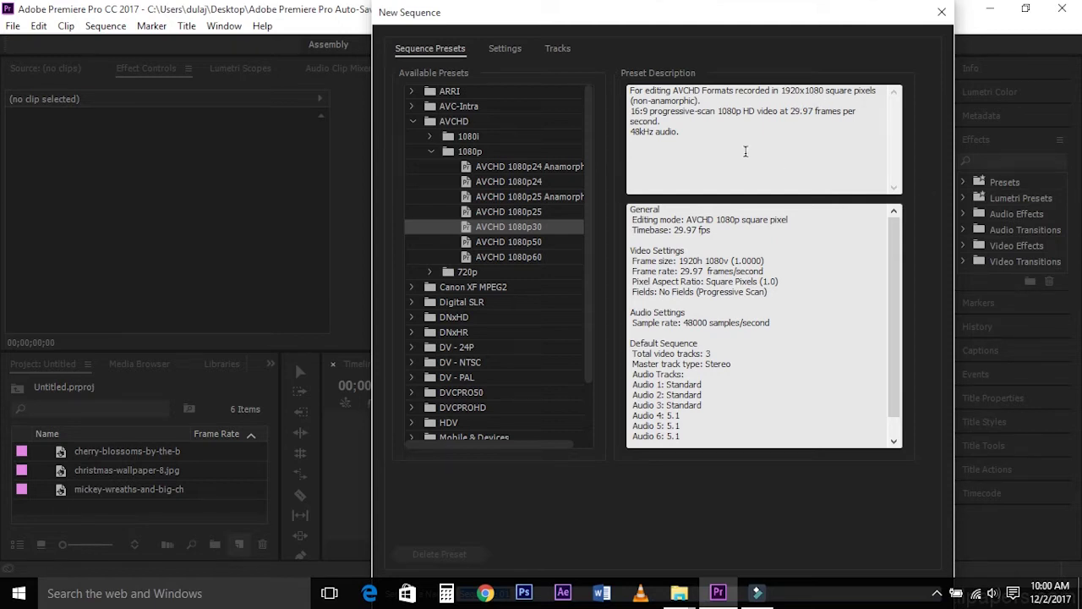
pyautogui.press('Return')
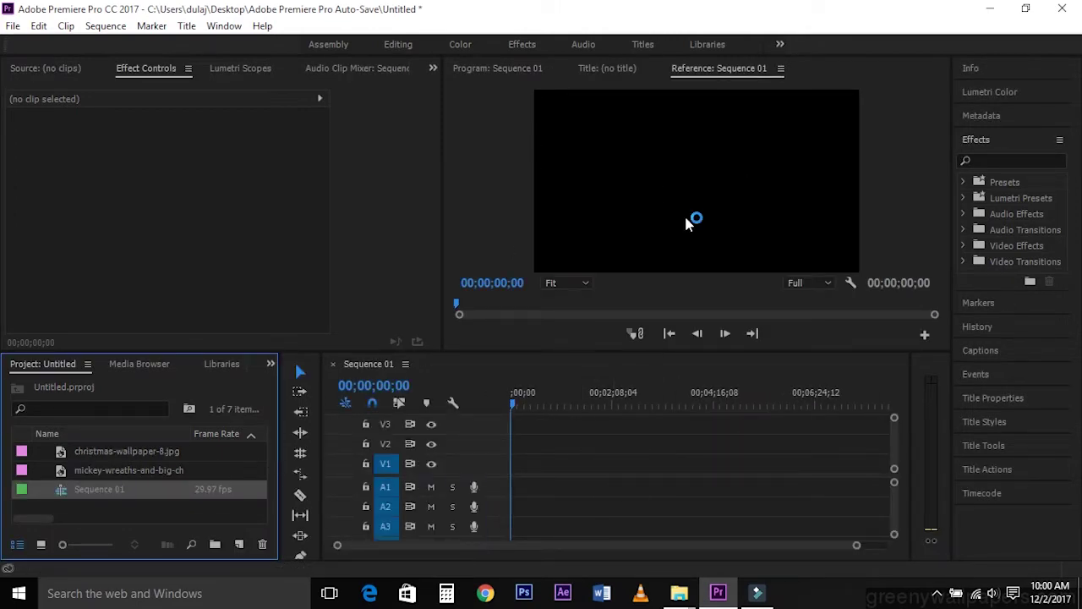
# - Place the first Christmas tree image on track V1 and zoom the timeline
pyautogui.scroll(2, 152, 462)
pyautogui.moveTo(110, 450); pyautogui.dragTo(518, 470)
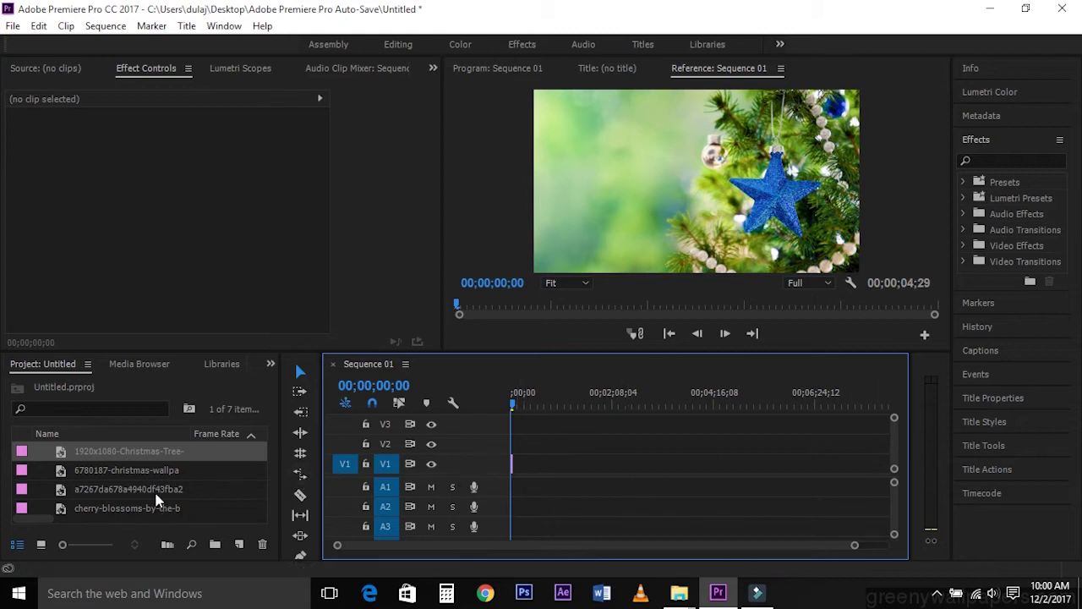
pyautogui.moveTo(854, 545)
pyautogui.mouseDown()
pyautogui.moveTo(626, 569)
pyautogui.moveTo(810, 558)
pyautogui.mouseUp()
pyautogui.moveTo(519, 476)
pyautogui.mouseDown()
pyautogui.moveTo(575, 463)
pyautogui.moveTo(519, 463)
pyautogui.mouseUp()
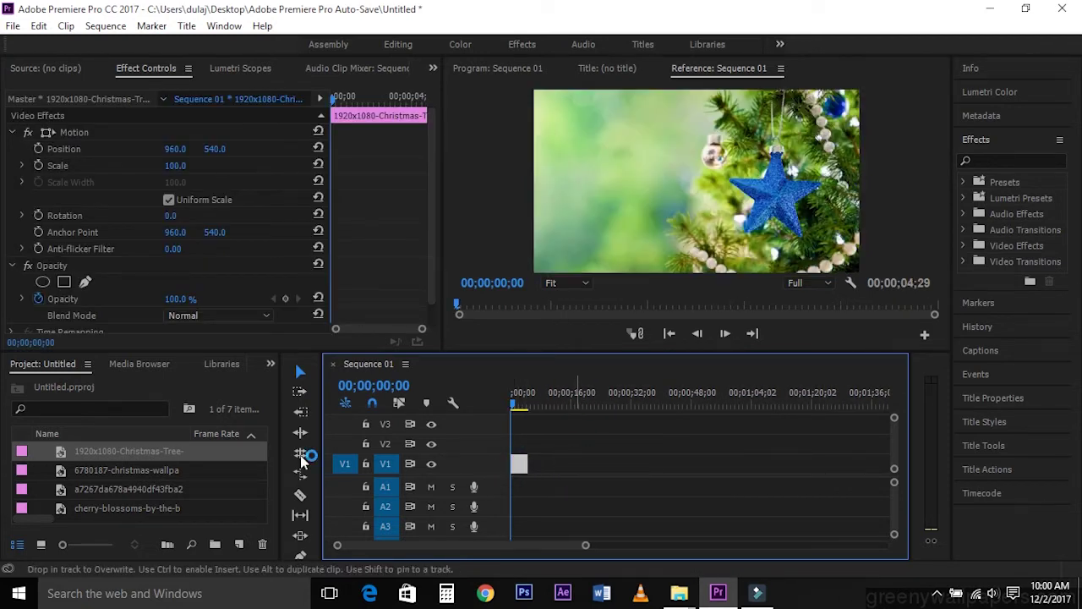
# - Add the remaining five images after it on V1 and scrub back to the start
pyautogui.scroll(-2, 134, 475)
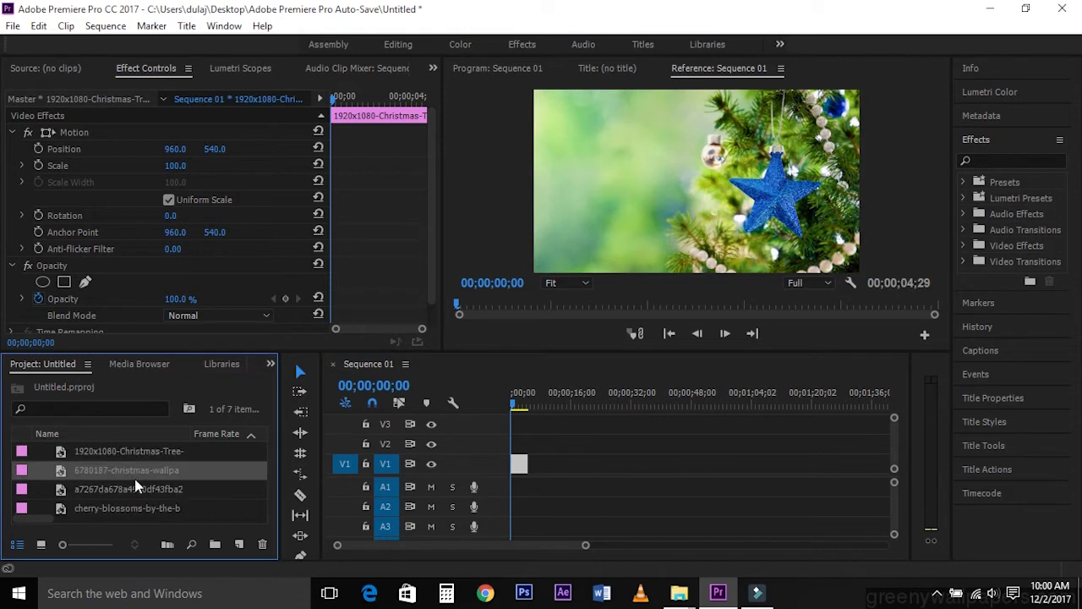
pyautogui.scroll(1, 161, 497)
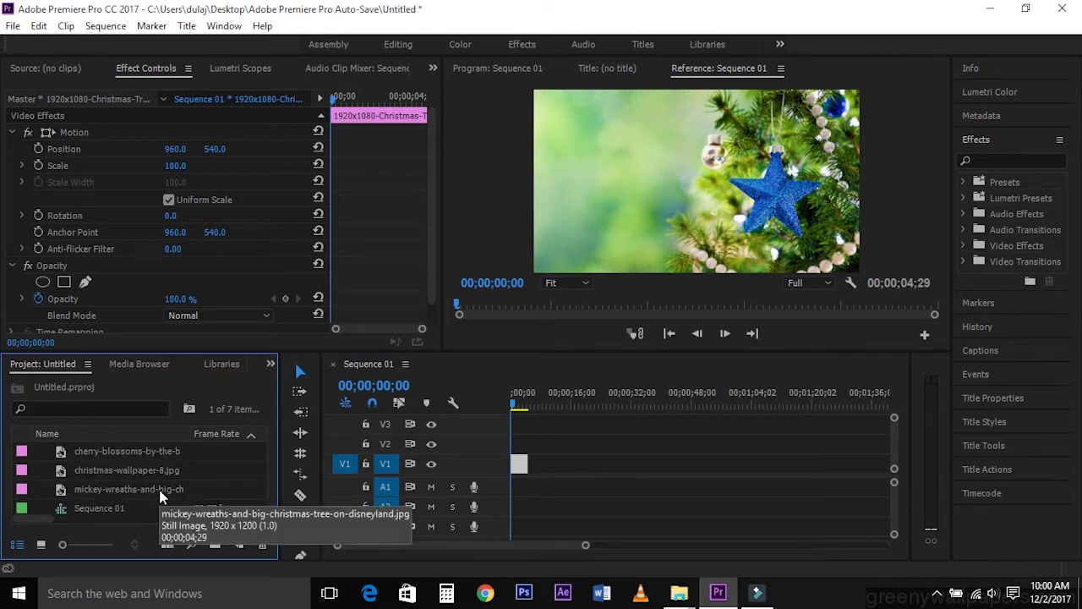
pyautogui.keyDown('shift'); pyautogui.click(110, 488); pyautogui.keyUp('shift')
pyautogui.scroll(3, 112, 497)
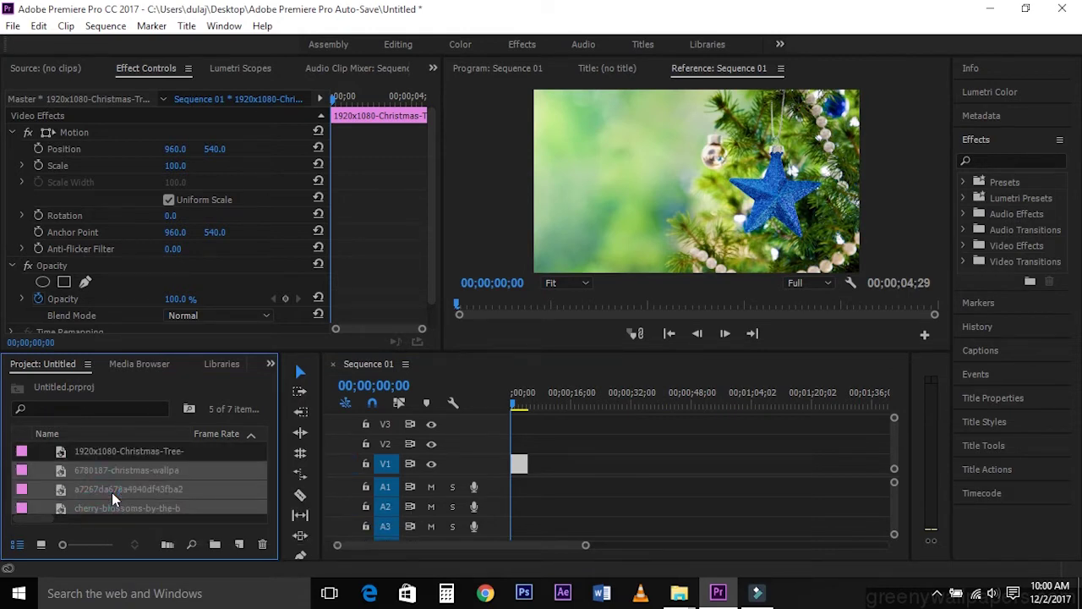
pyautogui.moveTo(61, 475); pyautogui.dragTo(616, 530)
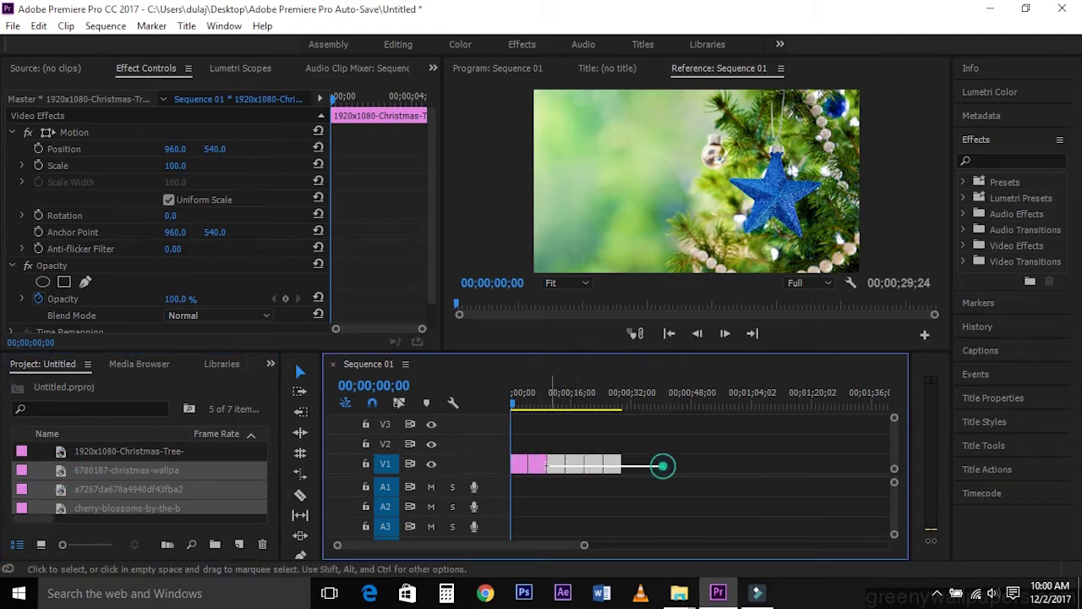
pyautogui.moveTo(615, 530); pyautogui.dragTo(659, 466)
pyautogui.moveTo(570, 403); pyautogui.dragTo(613, 407)
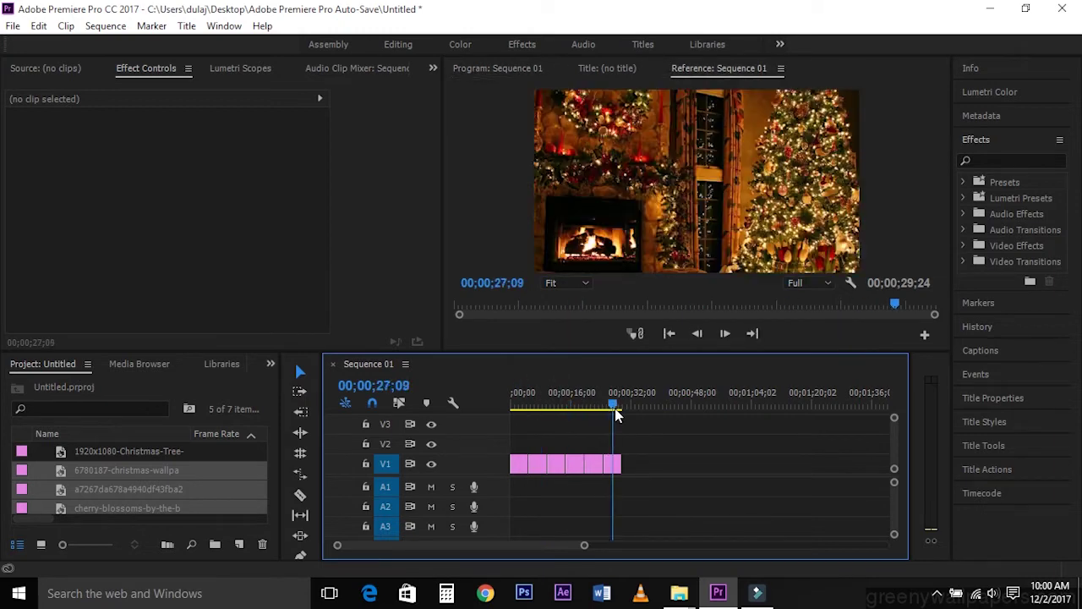
pyautogui.moveTo(556, 430); pyautogui.dragTo(515, 414)
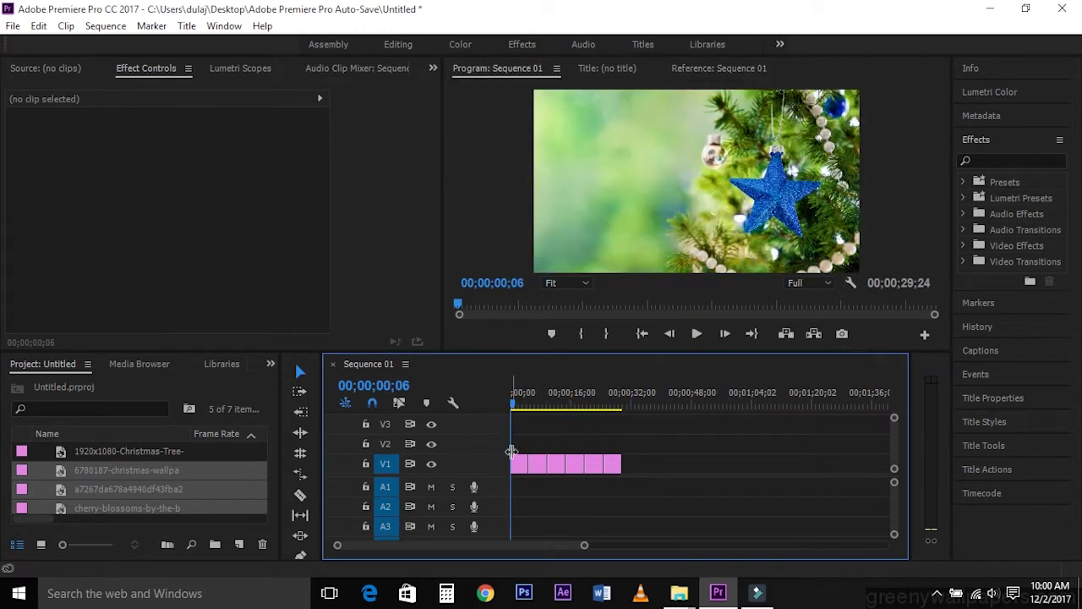
# - Adjust the Christmas-tree clip's scale and enlarge the lantern clip to fill the frame
pyautogui.click(522, 463)
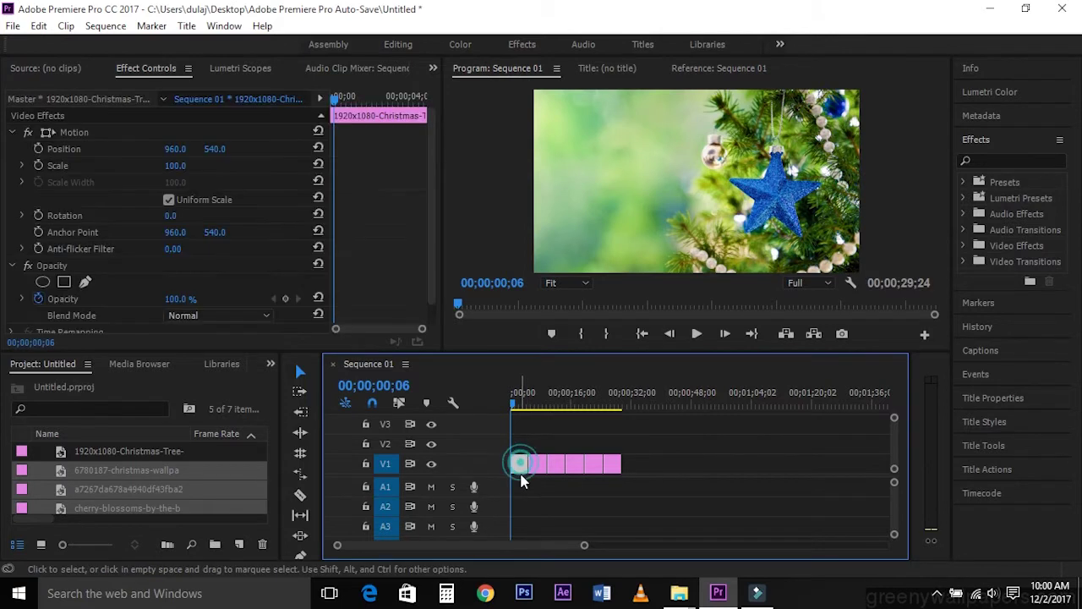
pyautogui.moveTo(176, 166)
pyautogui.mouseDown()
pyautogui.moveTo(165, 166)
pyautogui.moveTo(178, 166)
pyautogui.mouseUp()
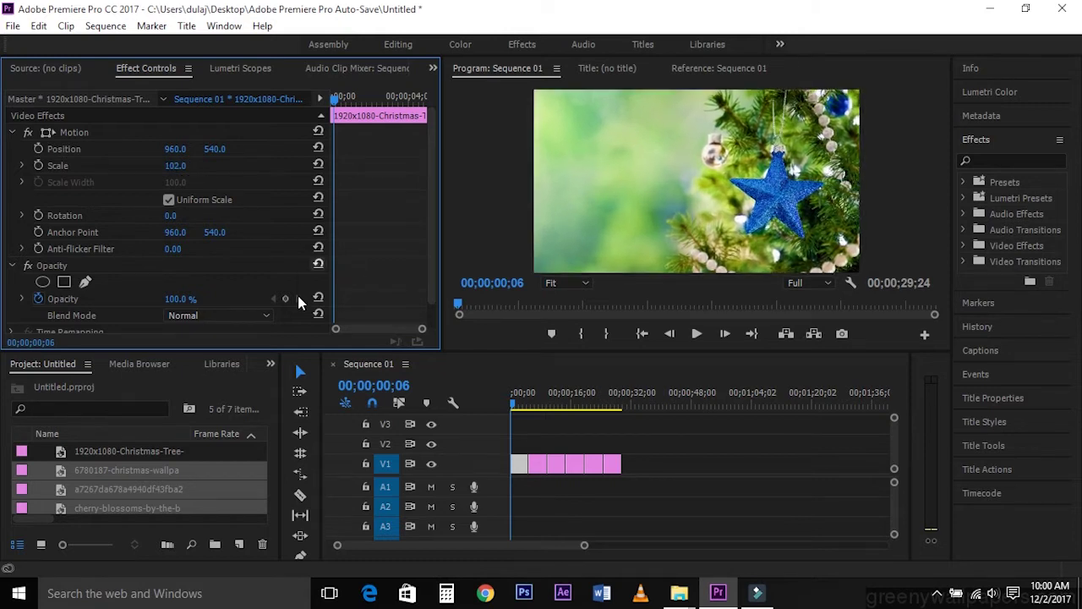
pyautogui.click(538, 470)
pyautogui.click(541, 401)
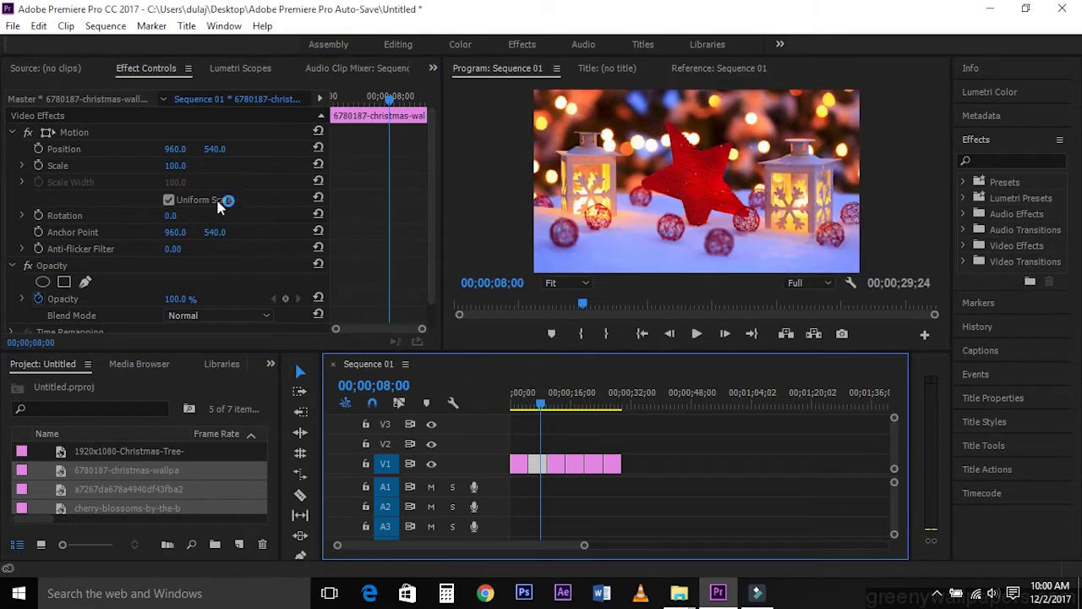
pyautogui.moveTo(173, 165); pyautogui.dragTo(184, 165)
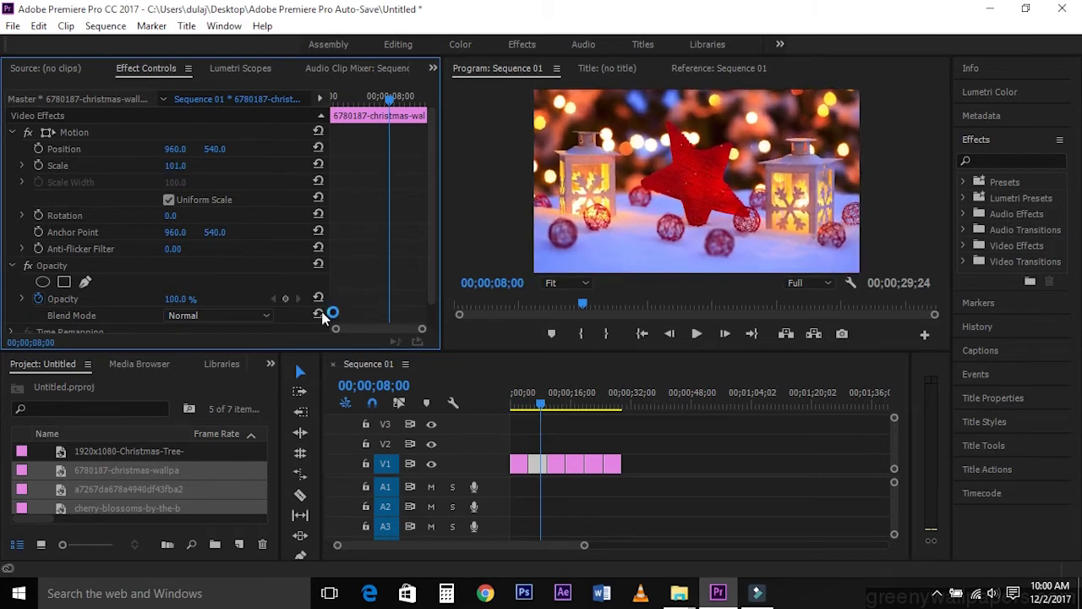
# - Scale the snowy tree clip up from 88 until it fills the frame
pyautogui.click(558, 463)
pyautogui.click(562, 401)
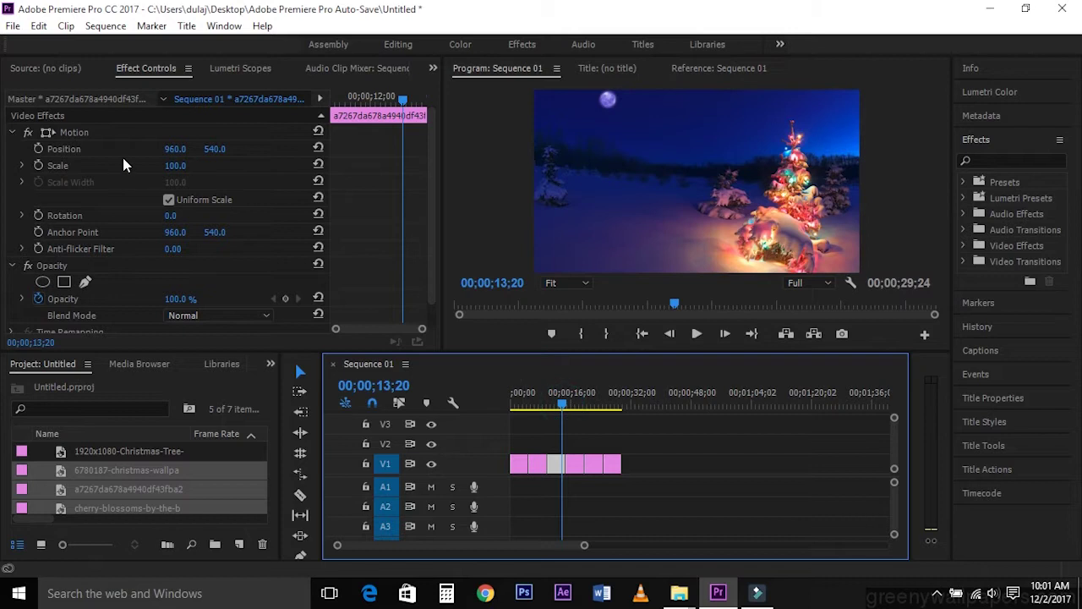
pyautogui.click(175, 165)
pyautogui.write('88')
pyautogui.press('Return')
pyautogui.moveTo(172, 166); pyautogui.dragTo(179, 166)
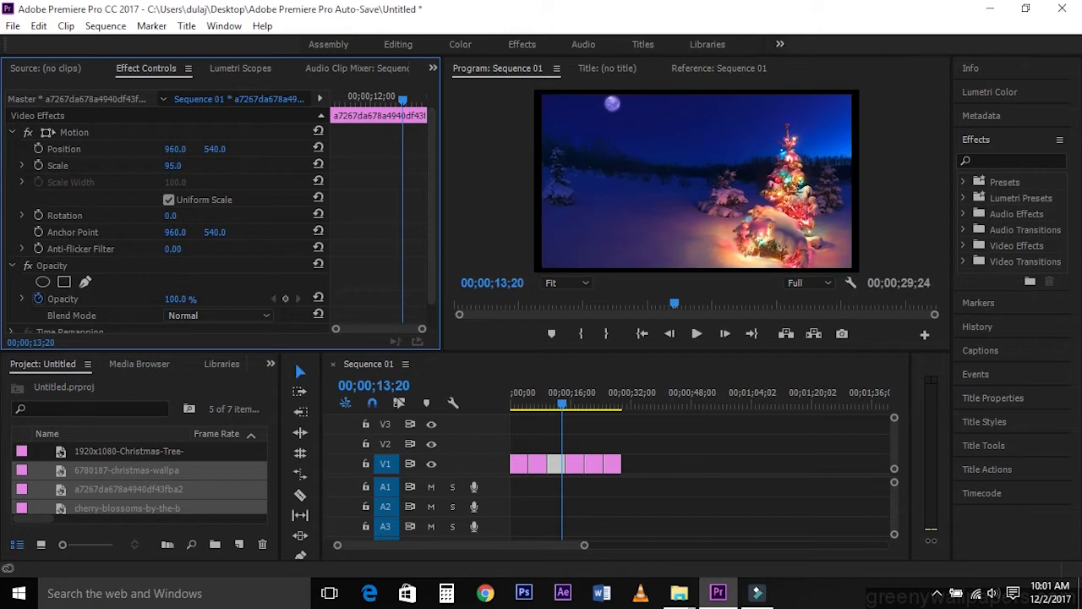
pyautogui.moveTo(179, 166); pyautogui.dragTo(184, 166)
# - Enlarge the cherry-blossom clip's scale to about 107 and start retyping the value
pyautogui.click(579, 464)
pyautogui.click(579, 406)
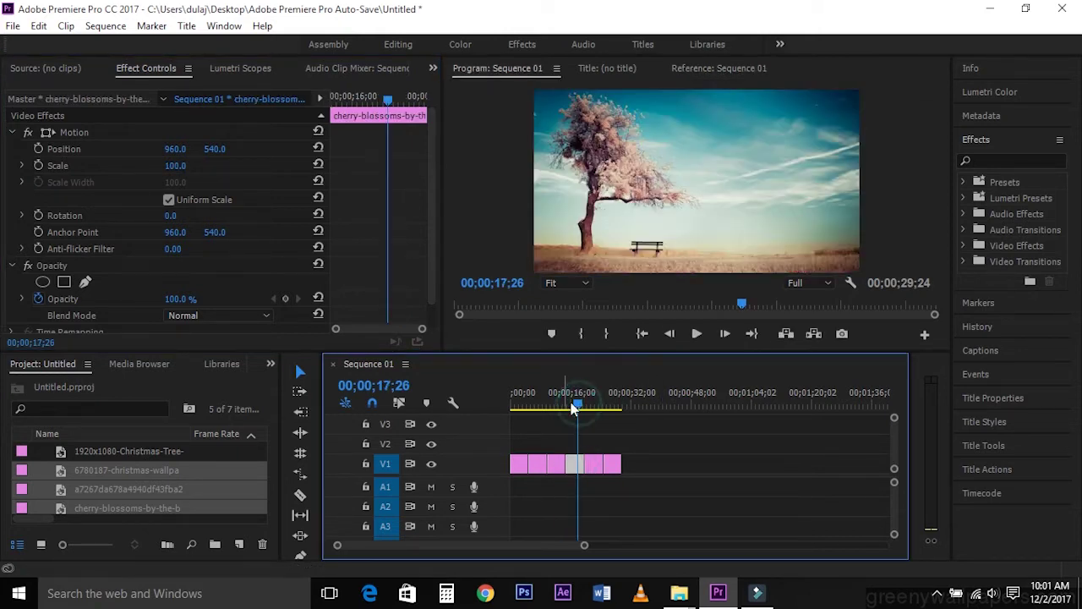
pyautogui.moveTo(175, 169); pyautogui.dragTo(181, 169)
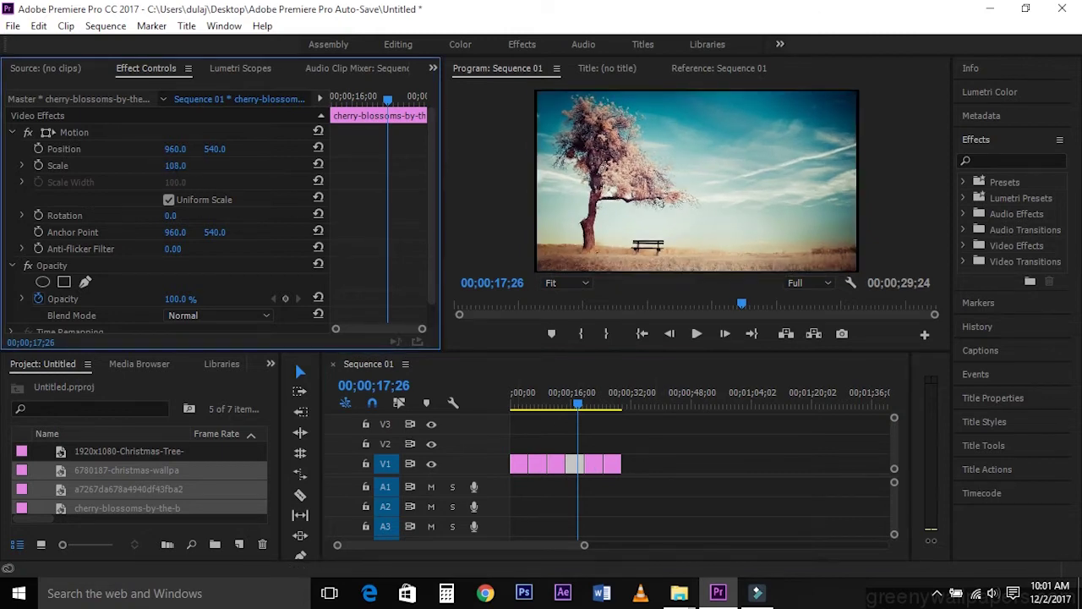
pyautogui.click(176, 166)
pyautogui.write('1')
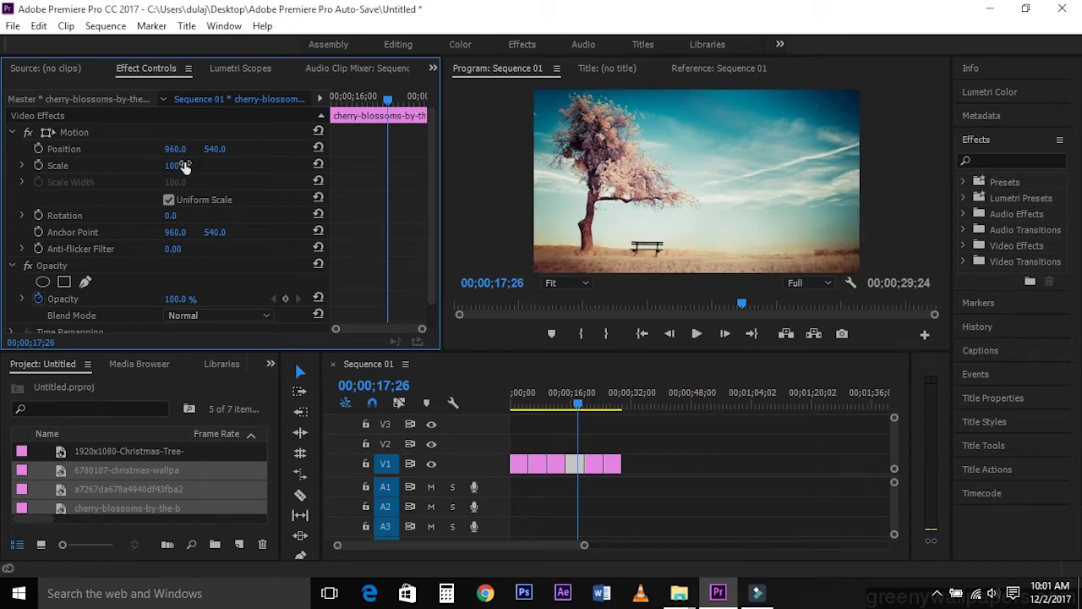
# - Set the fireplace wallpaper clip's scale to 69%
pyautogui.click(594, 464)
pyautogui.click(587, 403)
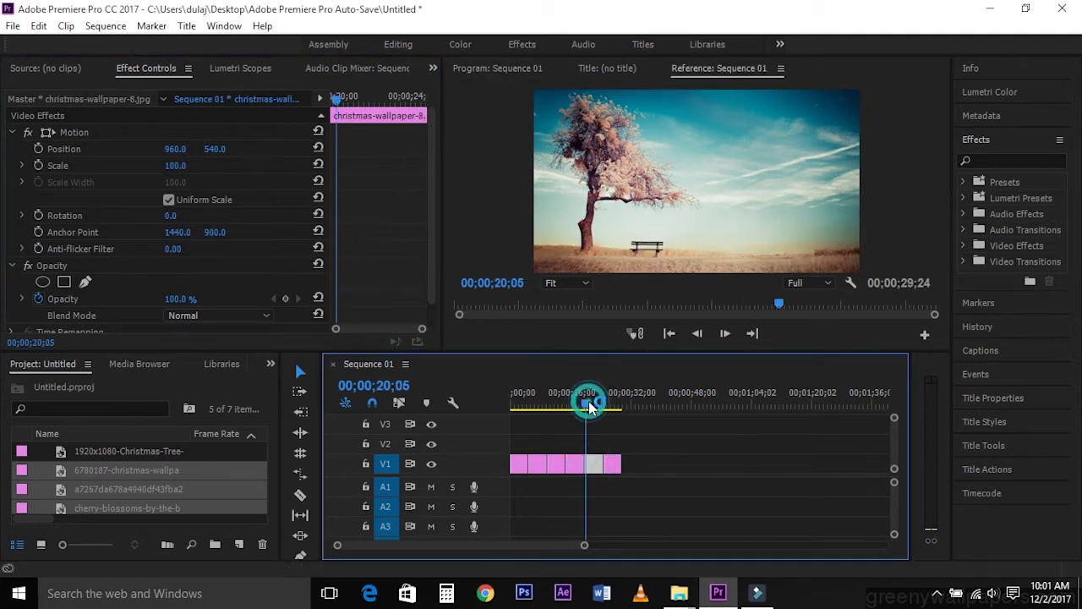
pyautogui.click(615, 463)
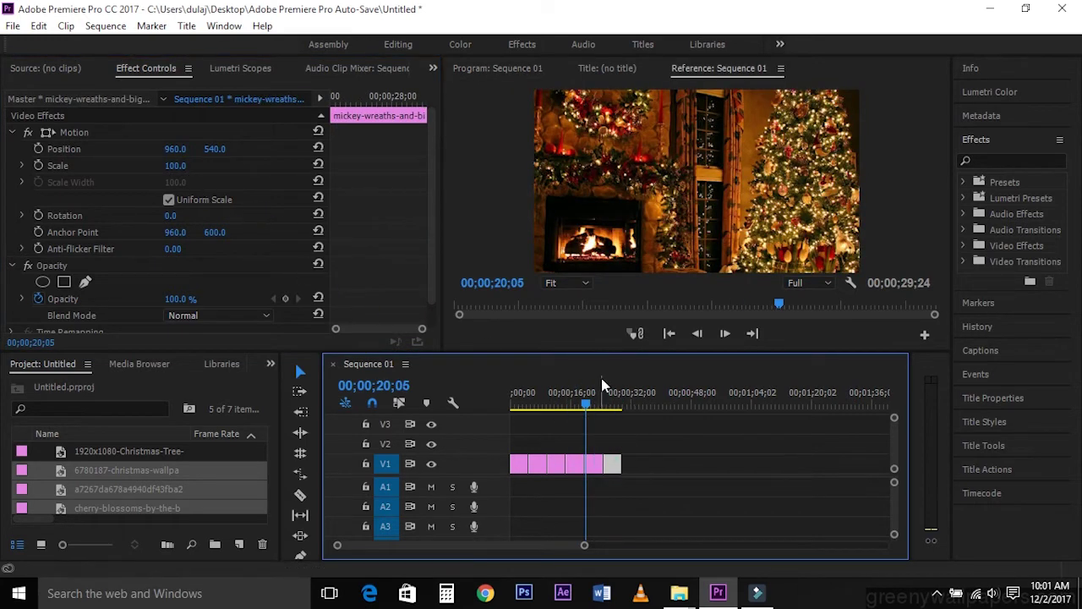
pyautogui.click(594, 394)
pyautogui.click(596, 464)
pyautogui.moveTo(173, 165); pyautogui.dragTo(144, 165)
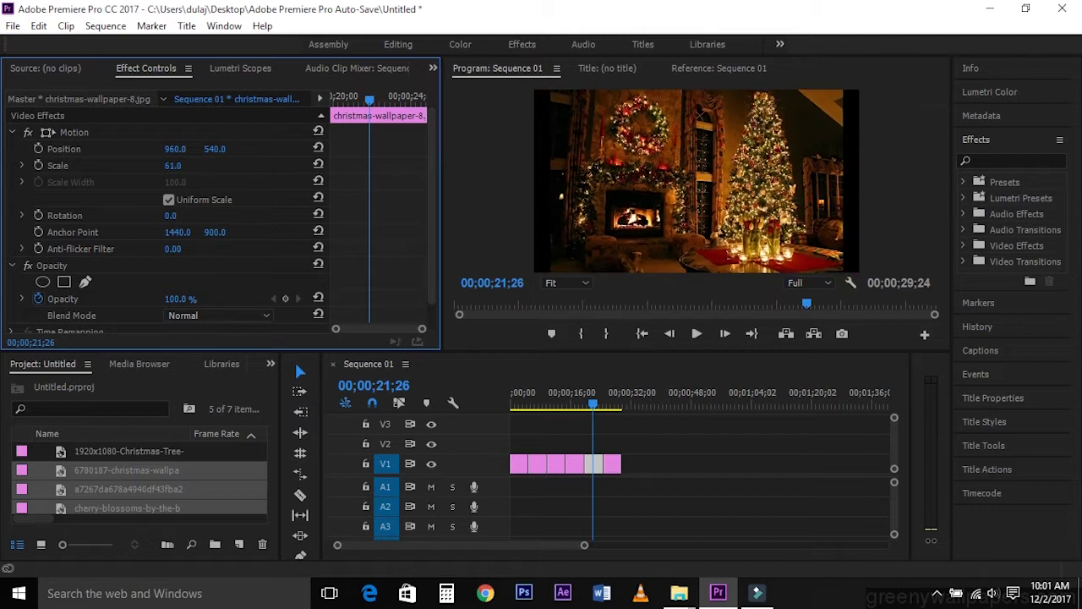
pyautogui.click(175, 168)
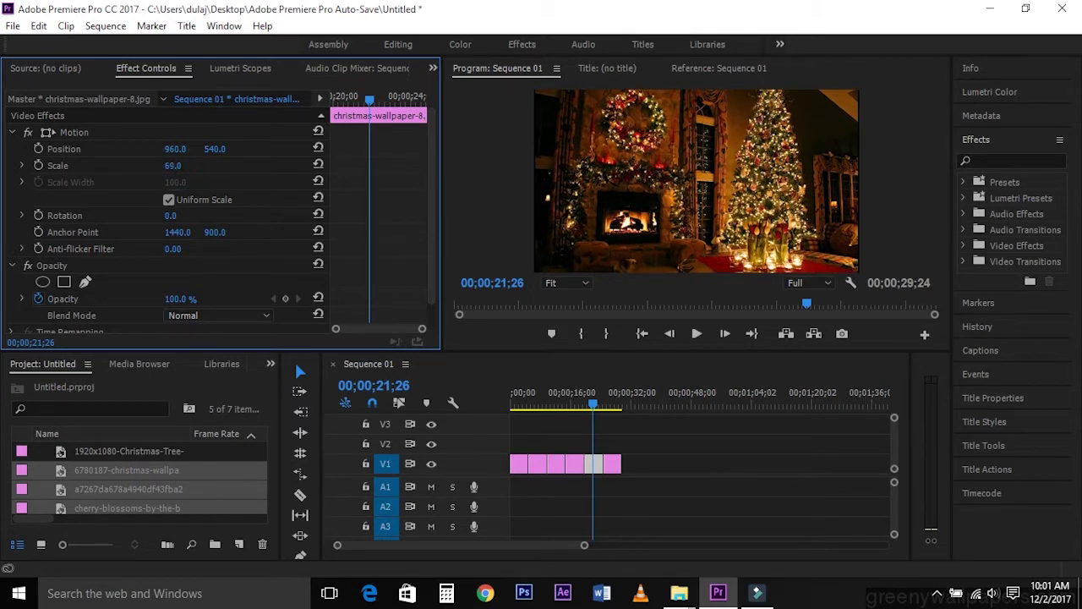
pyautogui.write('73')
pyautogui.press('Return')
pyautogui.hotkey('ctrl', 'z')
pyautogui.hotkey('ctrl', 'z')
pyautogui.hotkey('ctrl', 'z')
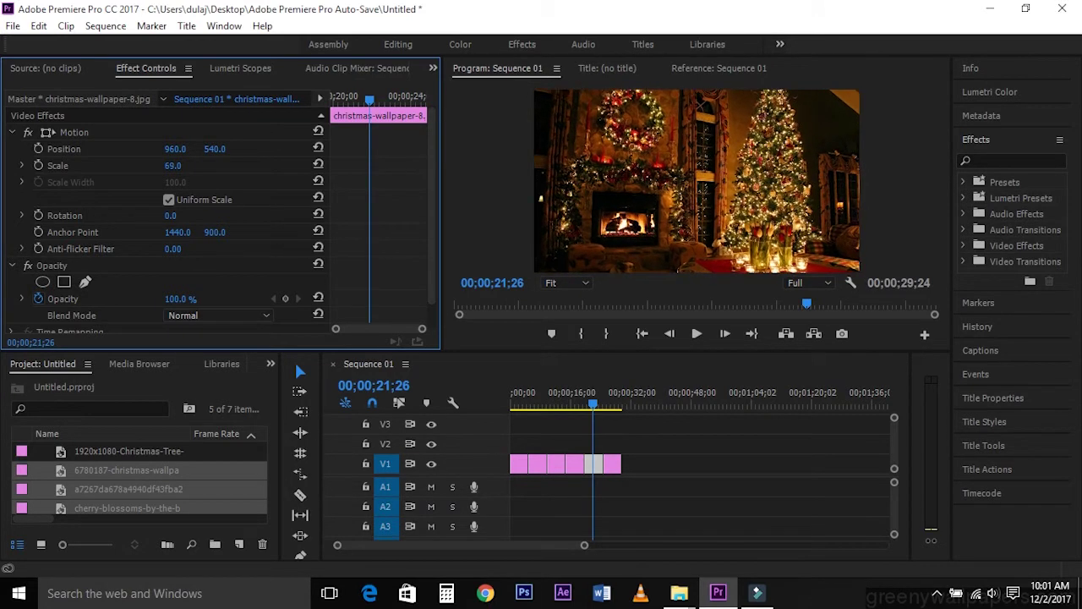
pyautogui.click(618, 464)
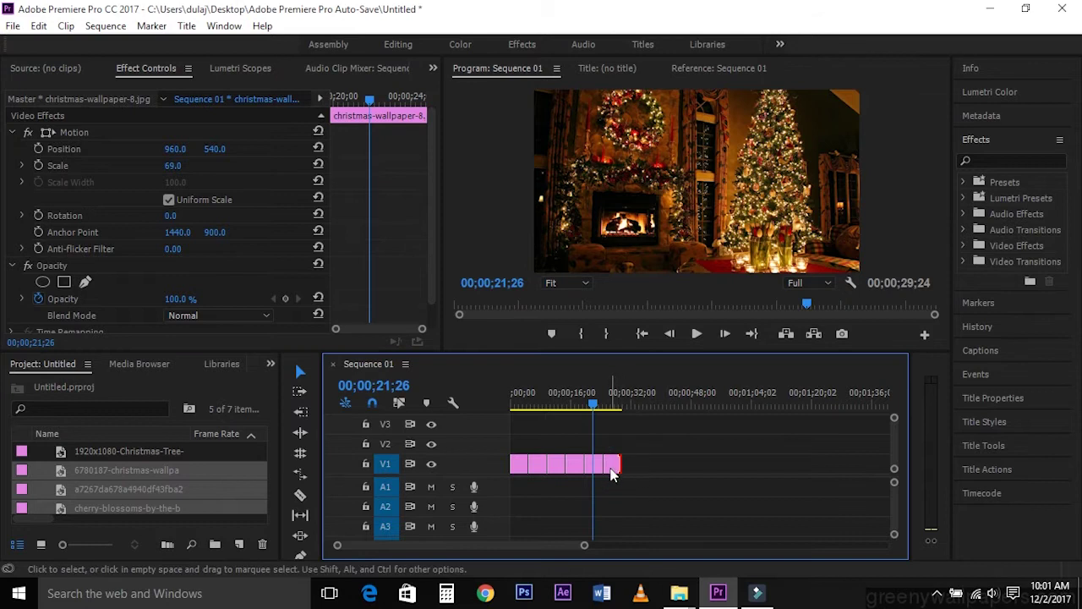
# - Enlarge the street wallpaper clip's scale to 102% and deselect it
pyautogui.click(614, 464)
pyautogui.click(608, 395)
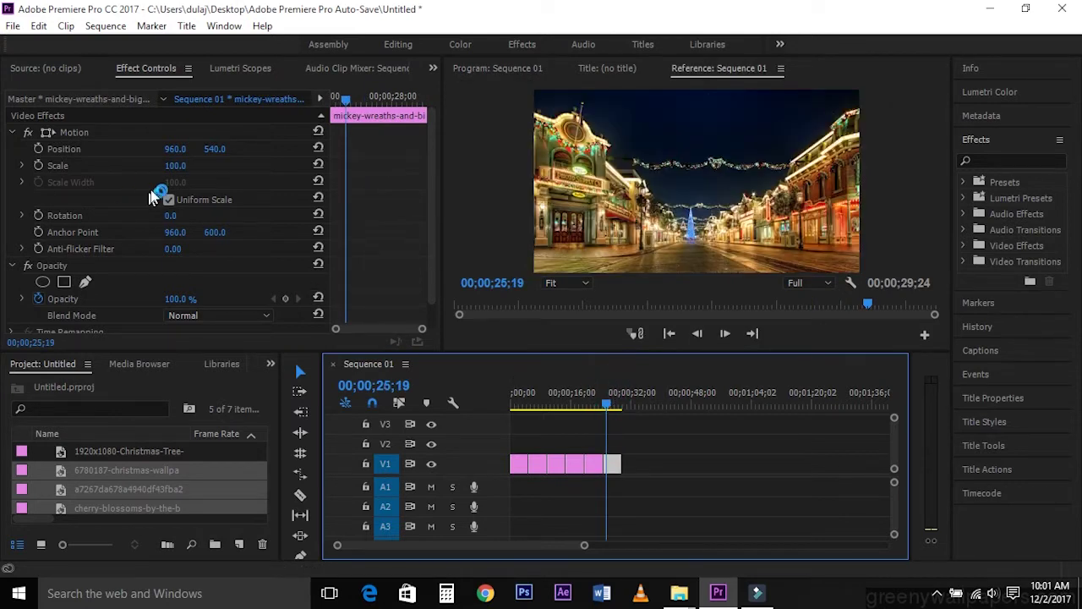
pyautogui.click(167, 169)
pyautogui.moveTo(175, 164); pyautogui.dragTo(203, 248)
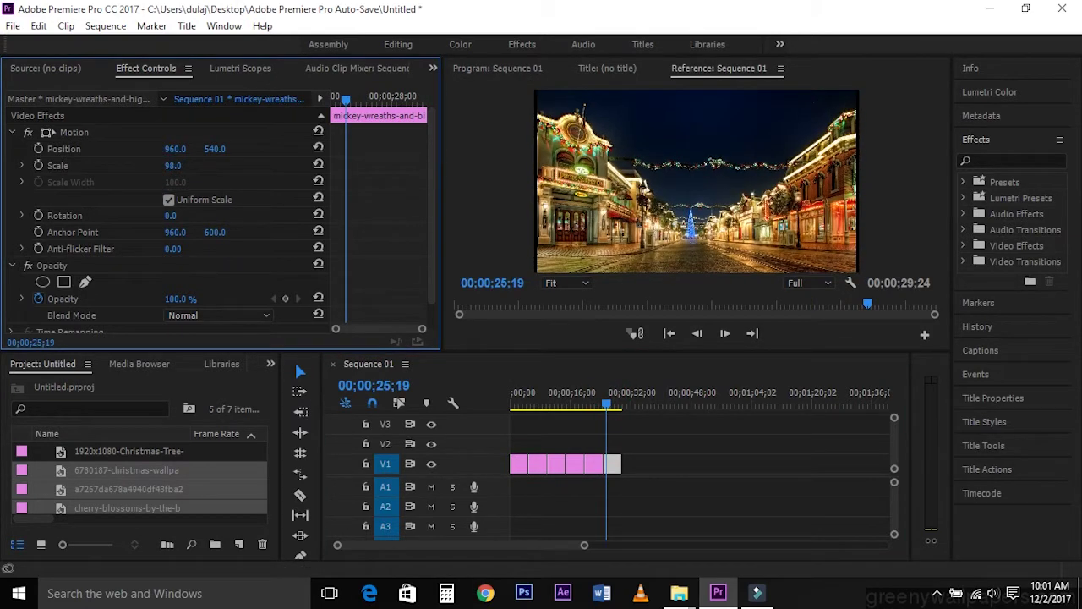
pyautogui.click(600, 514)
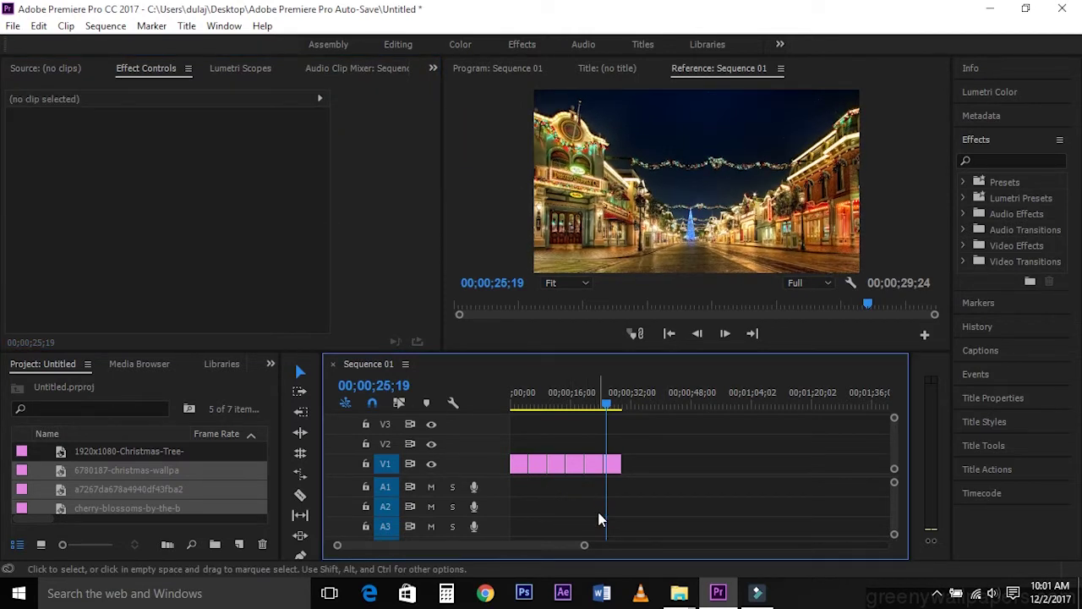
# - Alt-drag all the V1 photo clips up to duplicate them onto track V2
pyautogui.click(520, 467)
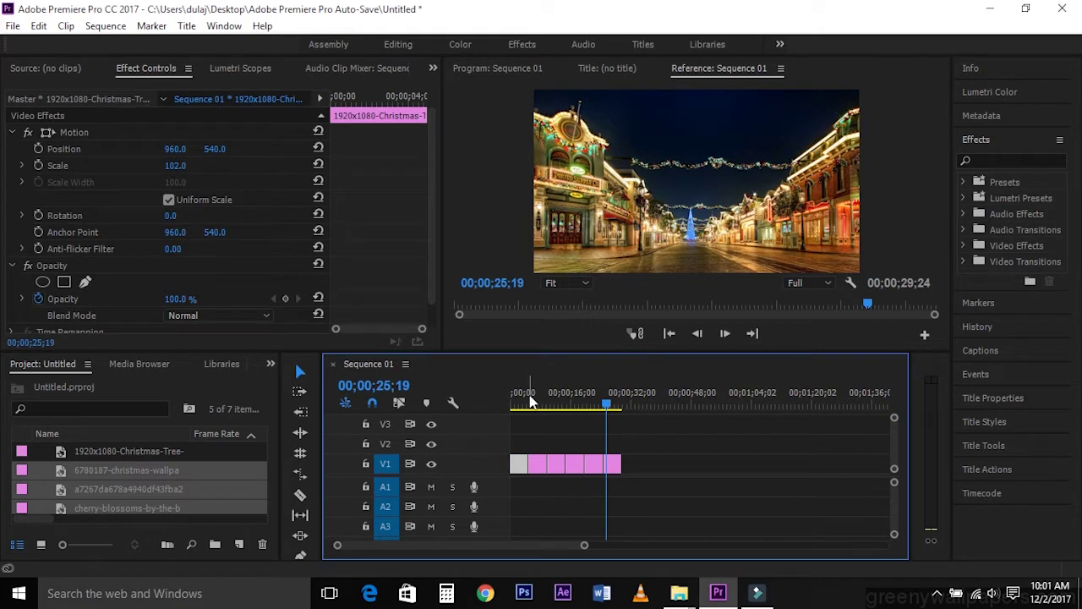
pyautogui.click(528, 399)
pyautogui.moveTo(657, 464); pyautogui.dragTo(515, 463)
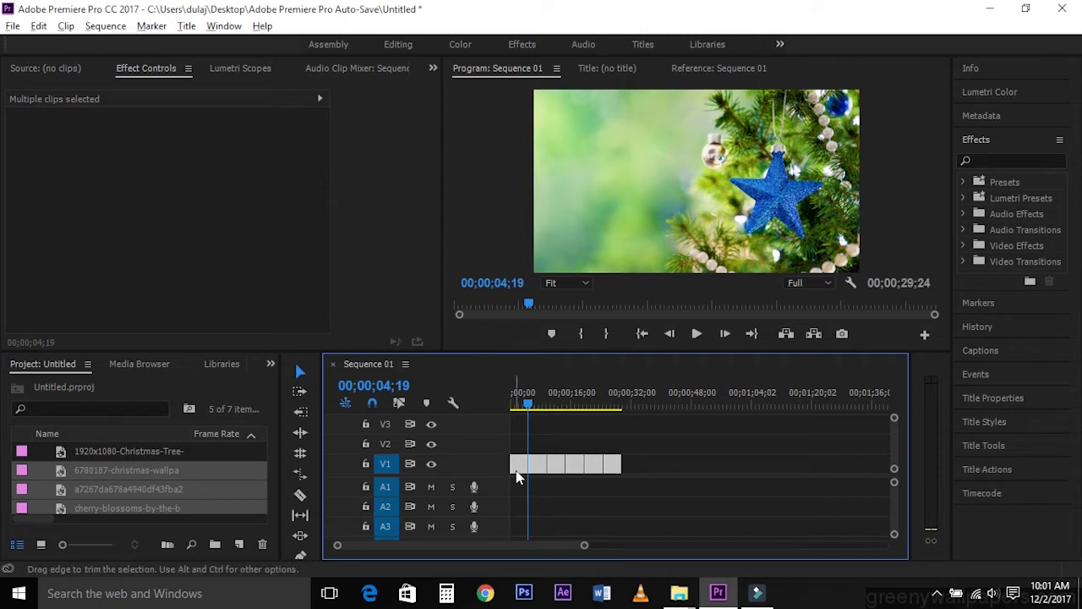
pyautogui.moveTo(522, 475); pyautogui.dragTo(523, 449)
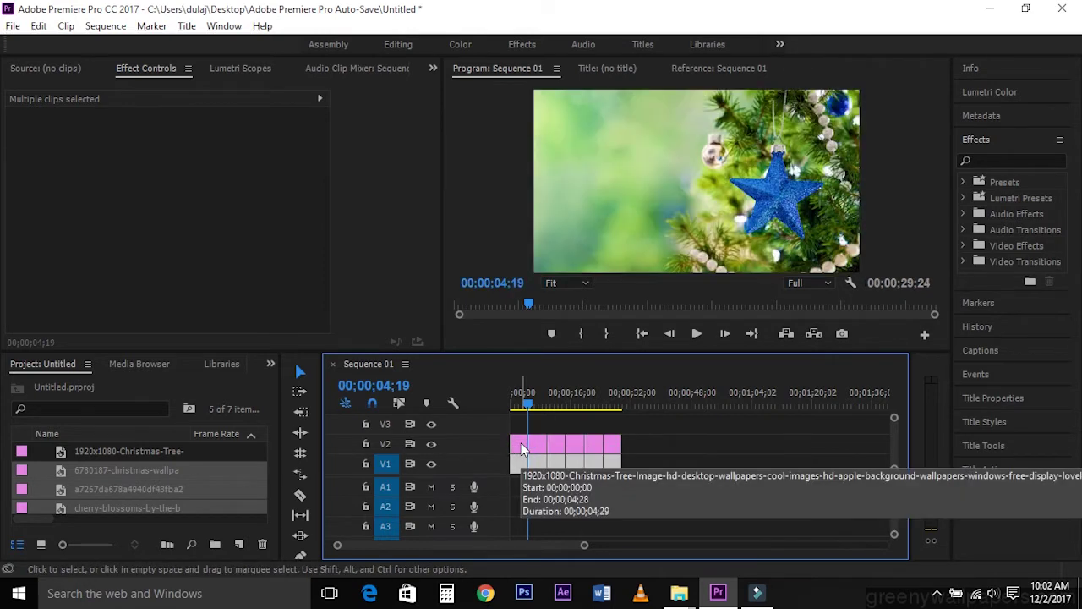
# - Turn off V2's output and search 'gau' to drag Gaussian Blur onto the first V1 clip
pyautogui.click(431, 444)
pyautogui.click(637, 506)
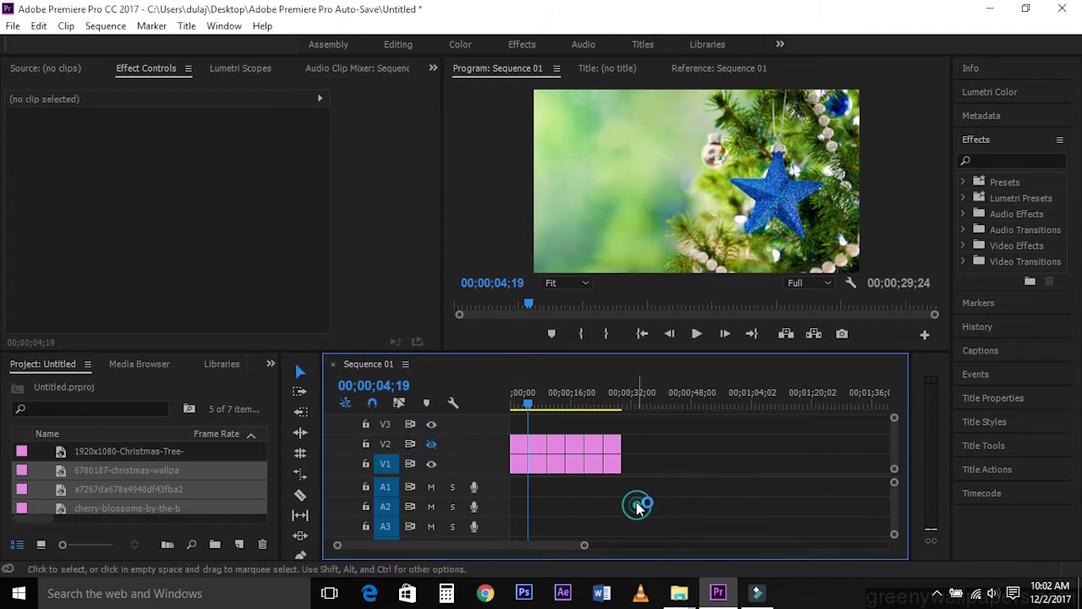
pyautogui.click(1013, 161)
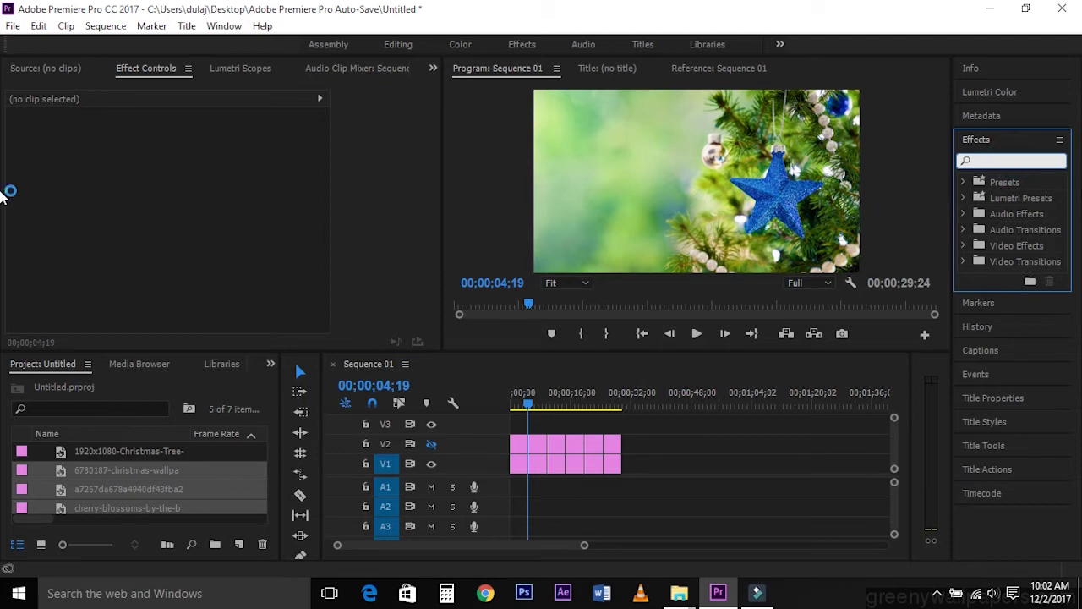
pyautogui.write('g')
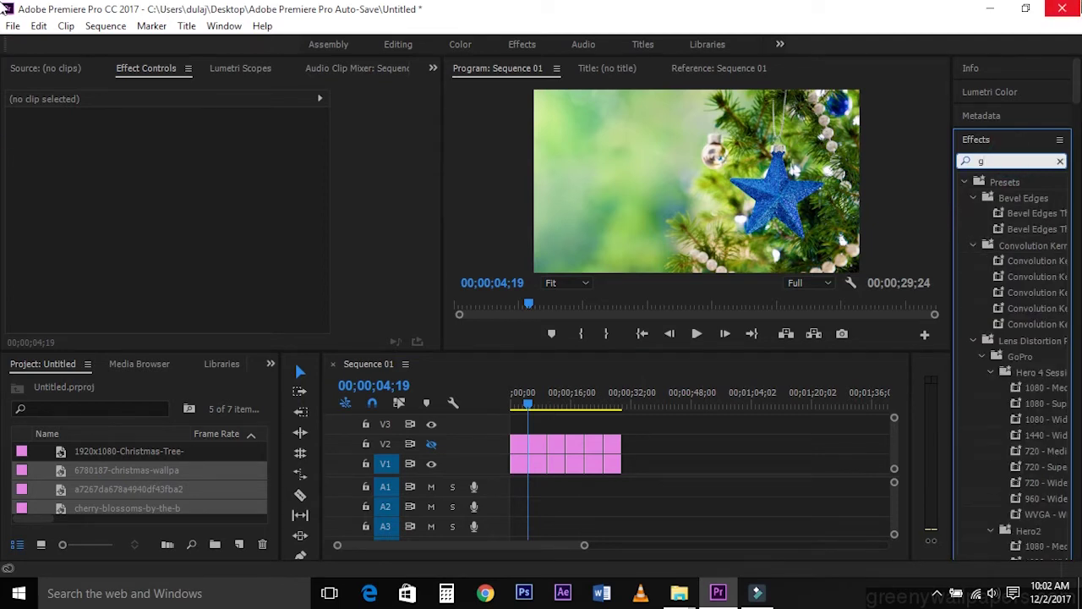
pyautogui.write('a')
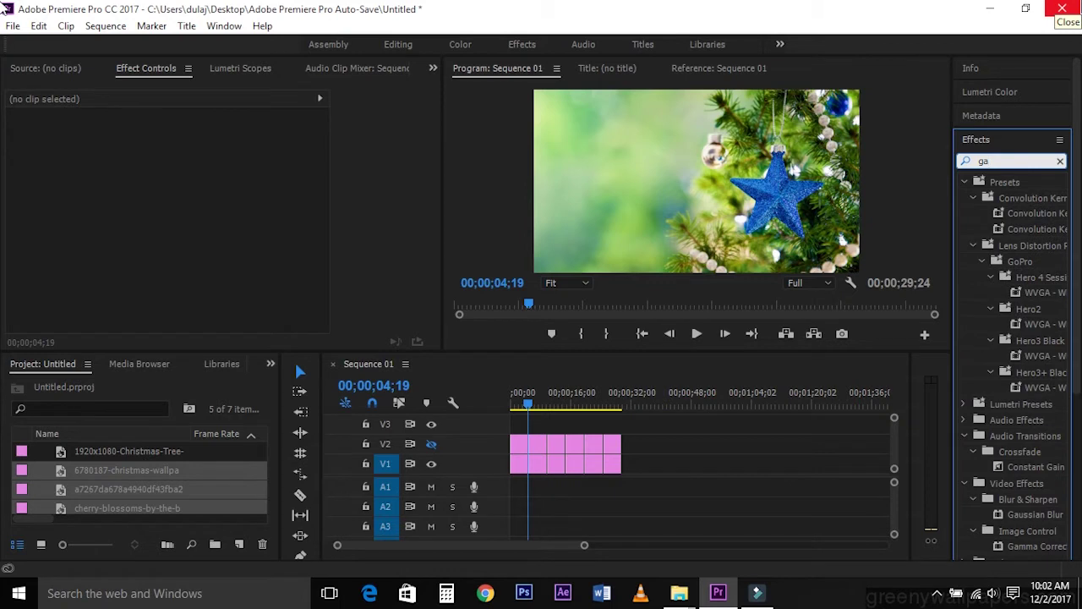
pyautogui.write('u')
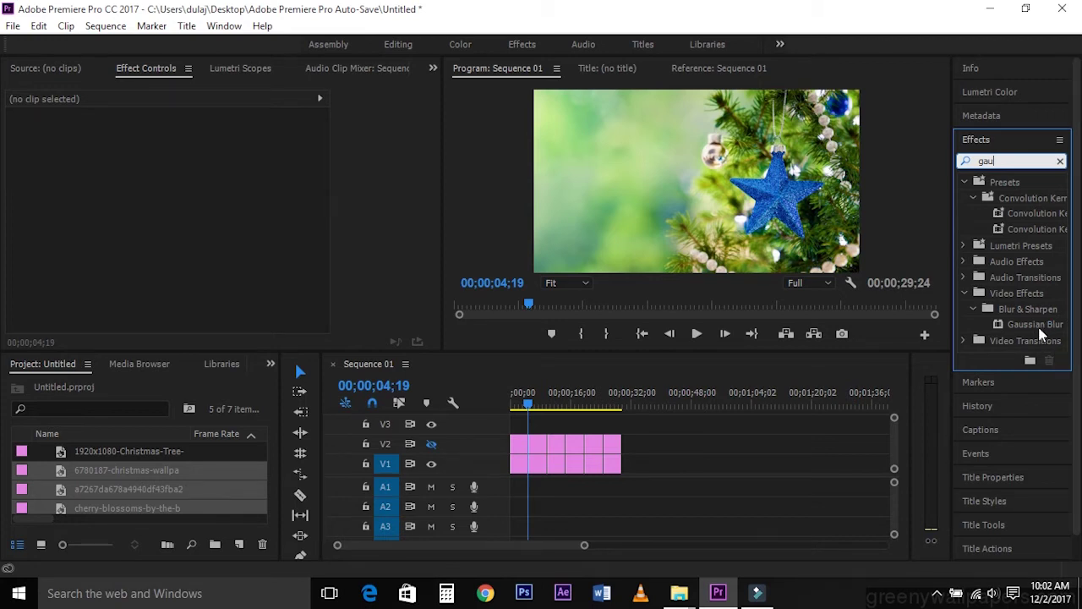
pyautogui.click(1031, 327)
pyautogui.moveTo(1031, 330); pyautogui.dragTo(529, 478)
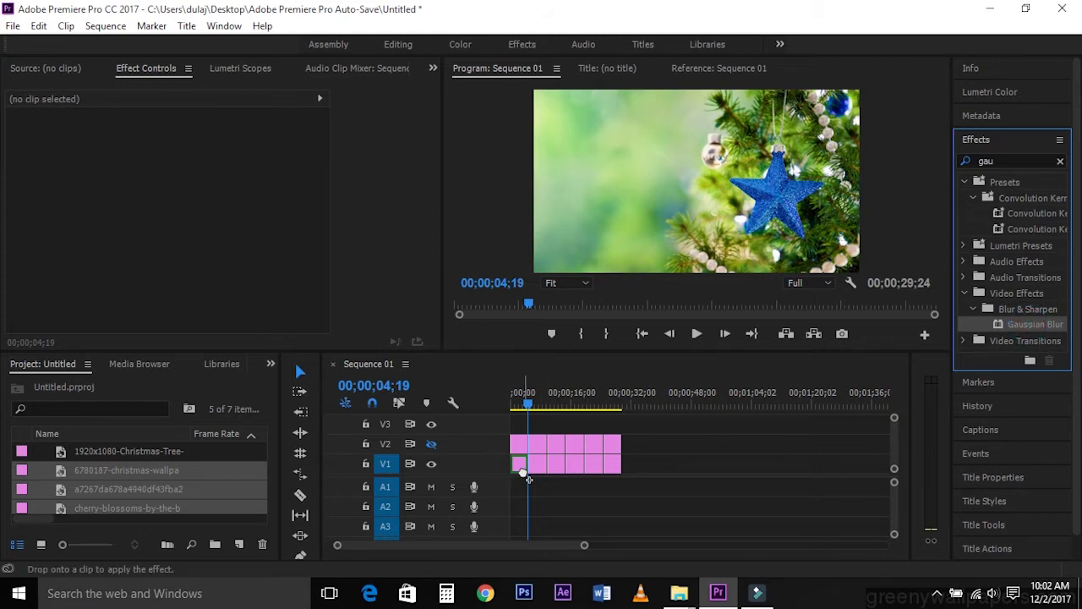
# - Drop Gaussian Blur on the first V1 clip and set its Blurriness to 135
pyautogui.moveTo(528, 478); pyautogui.dragTo(521, 467)
pyautogui.moveTo(529, 402); pyautogui.dragTo(524, 400)
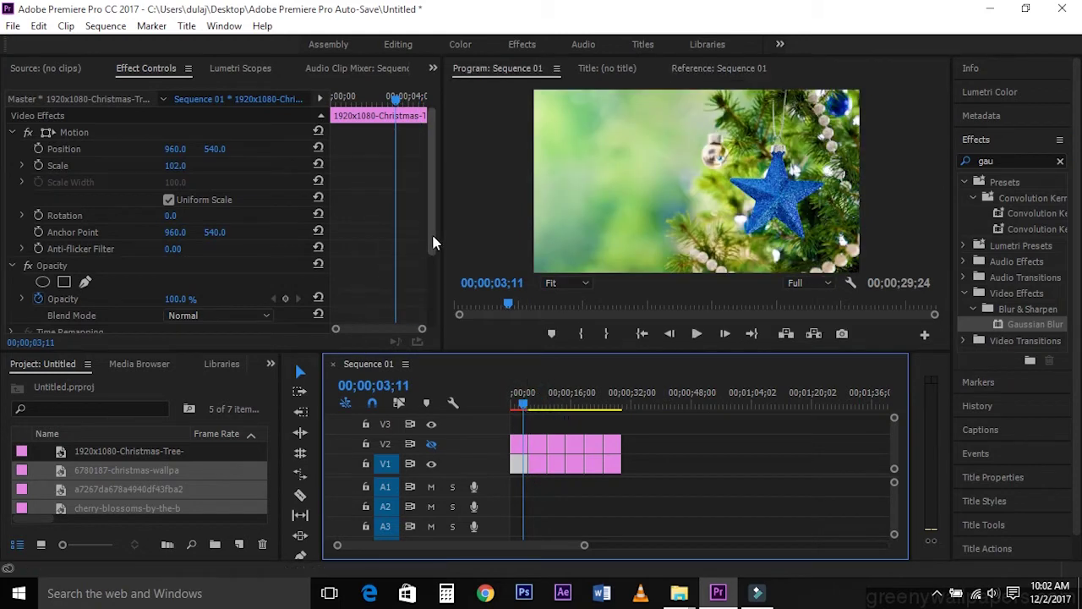
pyautogui.moveTo(433, 243); pyautogui.dragTo(439, 320)
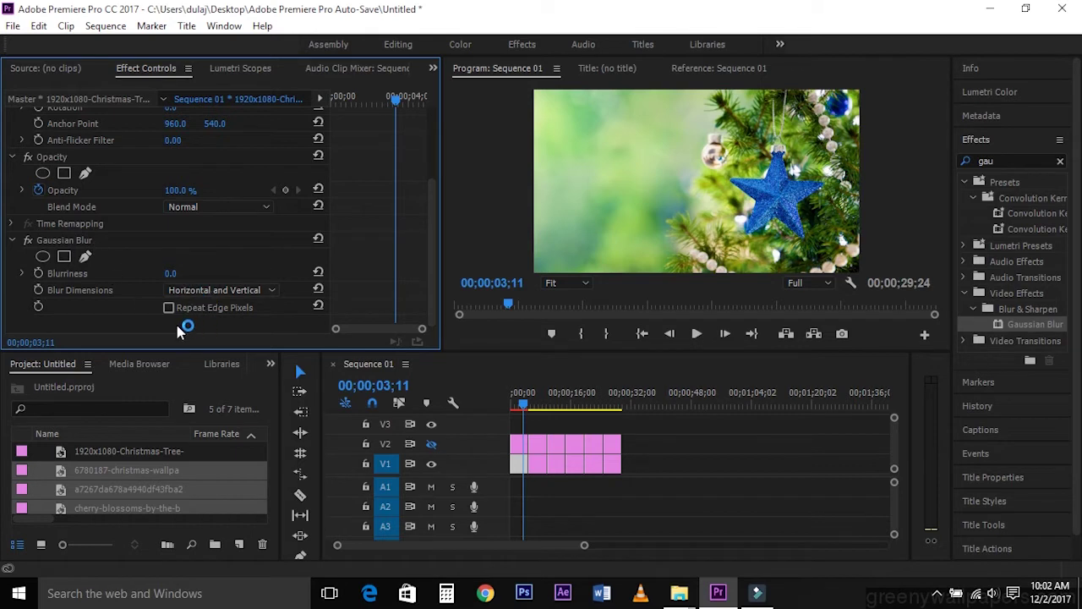
pyautogui.click(166, 275)
pyautogui.write('88')
pyautogui.press('Return')
pyautogui.moveTo(173, 273); pyautogui.dragTo(203, 273)
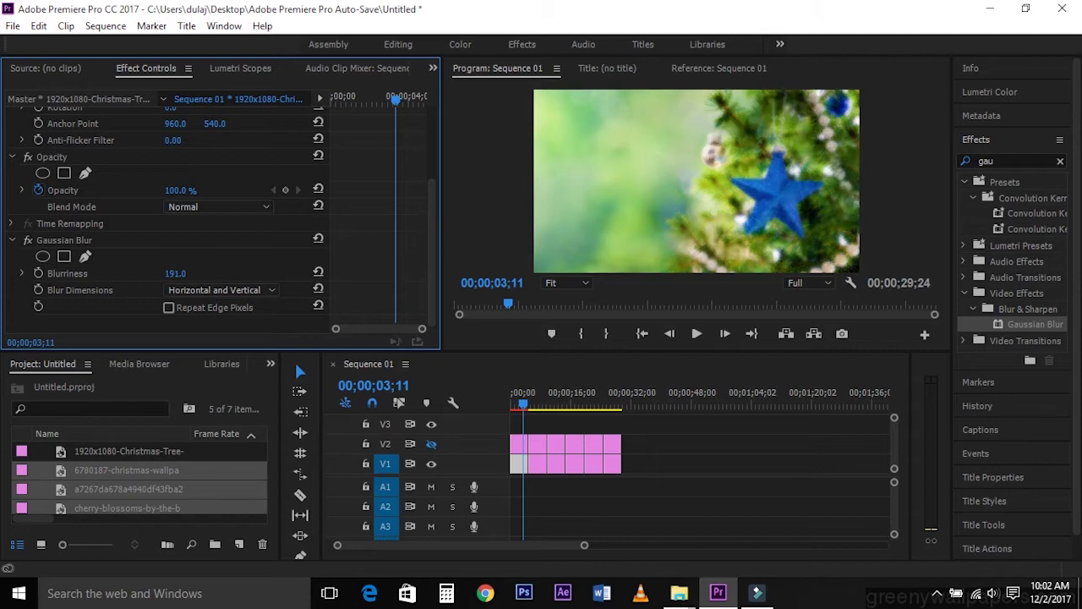
pyautogui.click(175, 273)
pyautogui.write('135')
pyautogui.press('Return')
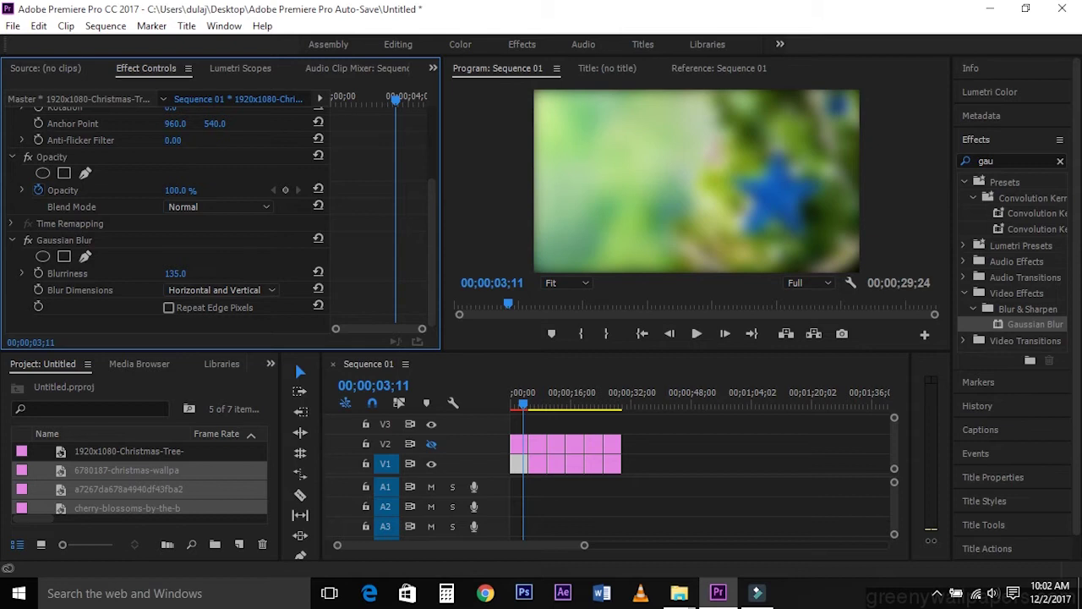
pyautogui.click(67, 243)
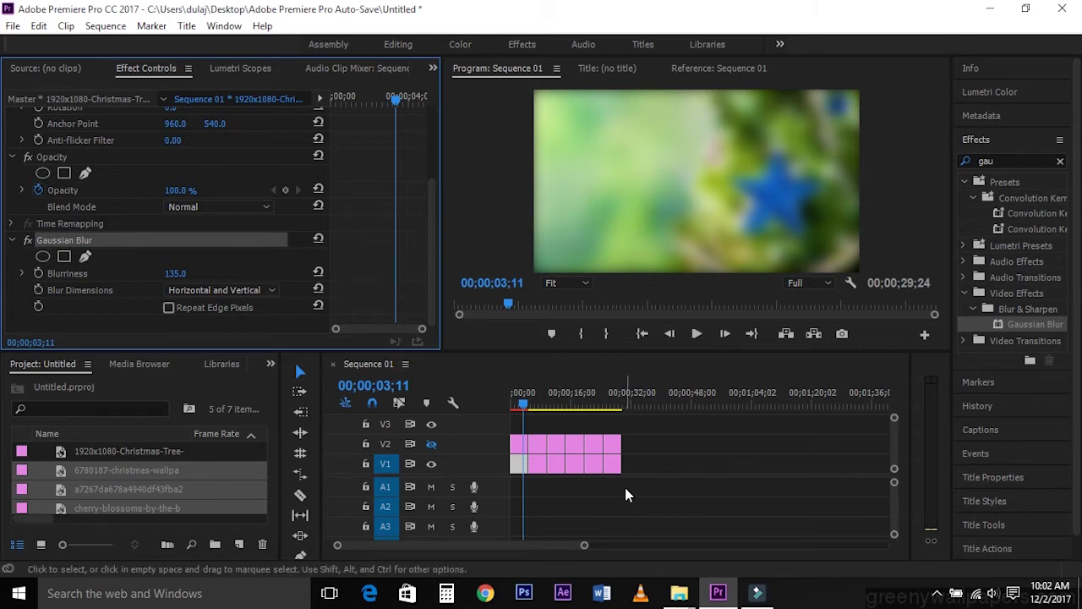
# - Paste the copied Gaussian Blur onto all six V1 clips and scrub to check the blur
pyautogui.click(641, 460)
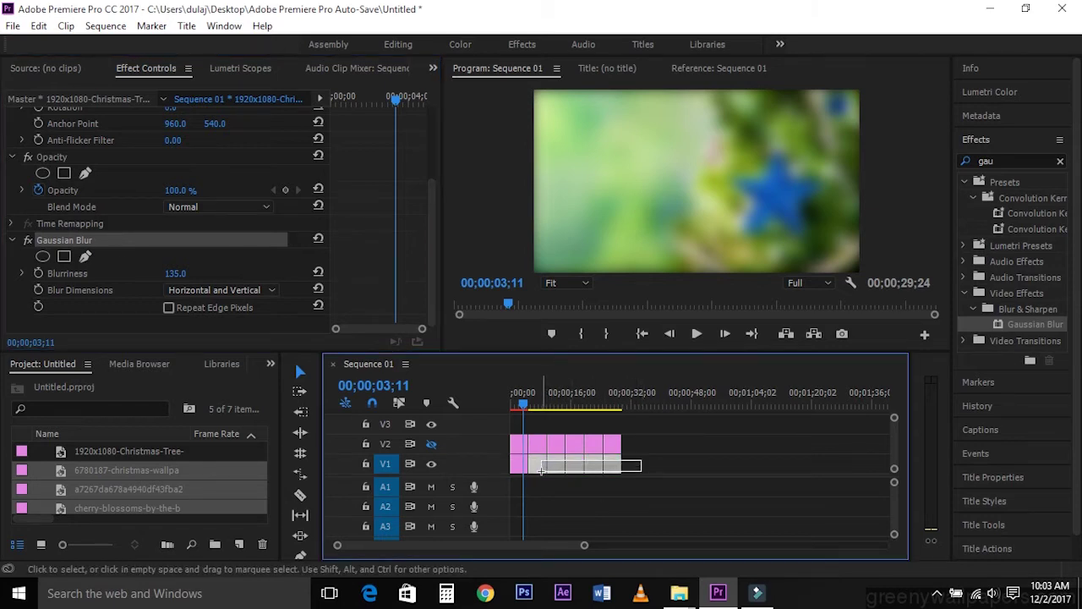
pyautogui.moveTo(593, 464); pyautogui.dragTo(531, 471)
pyautogui.moveTo(585, 545); pyautogui.dragTo(562, 550)
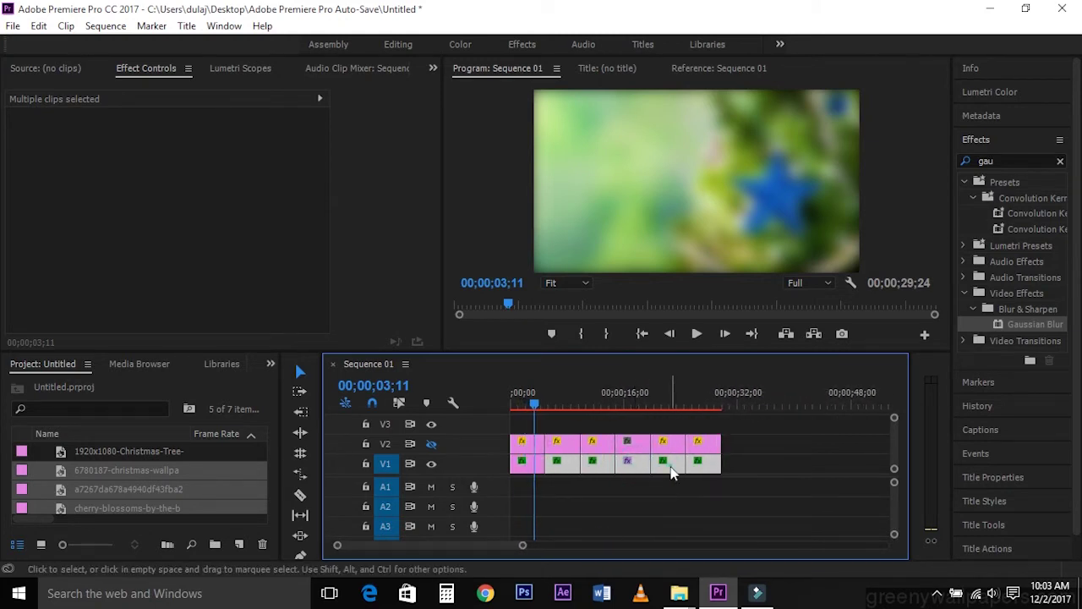
pyautogui.click(636, 398)
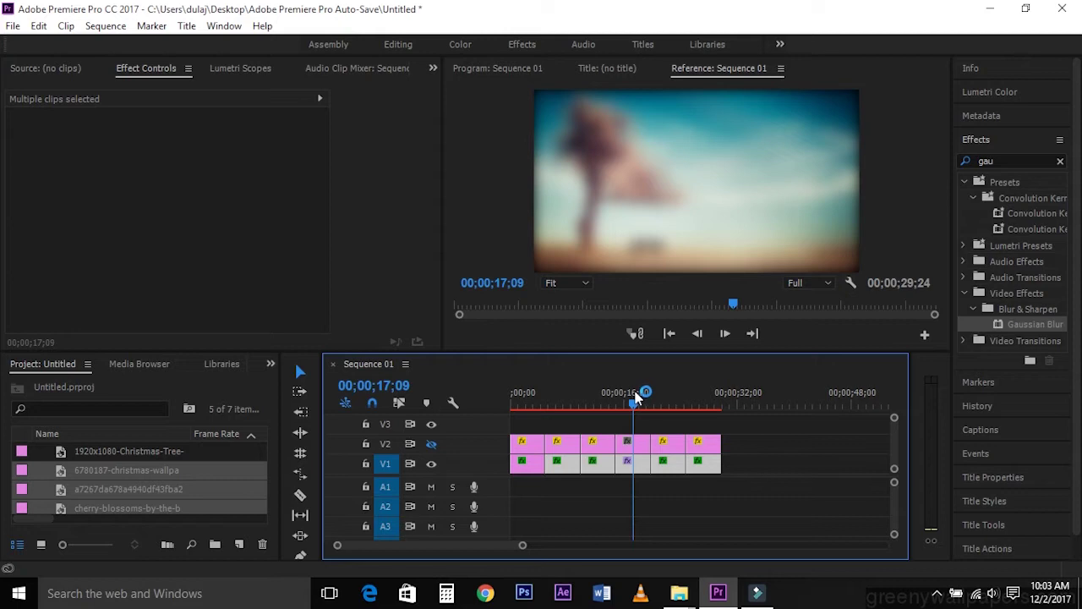
pyautogui.moveTo(632, 395); pyautogui.dragTo(595, 403)
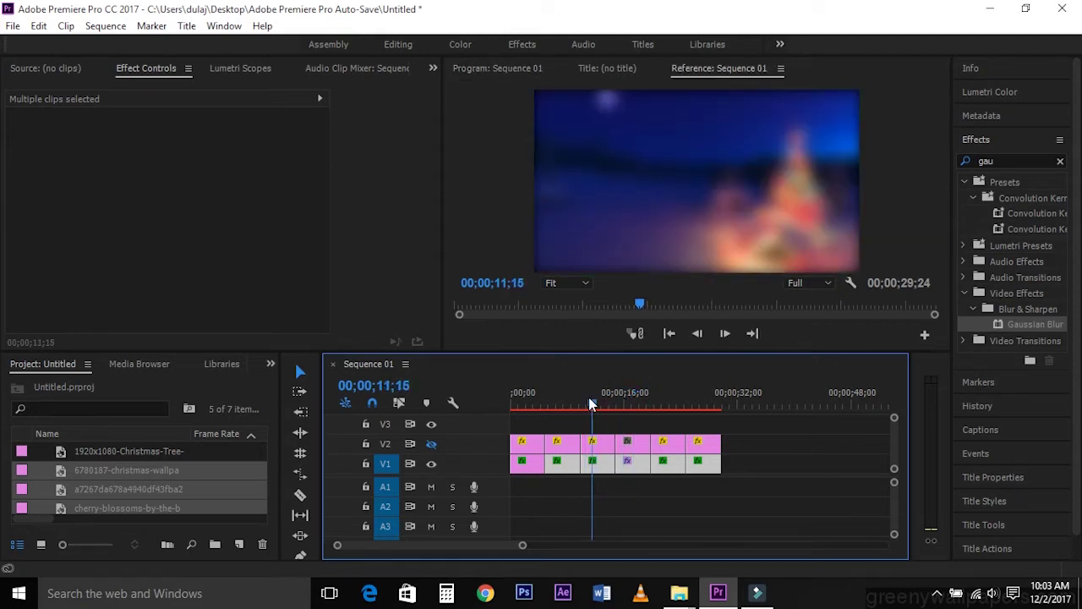
pyautogui.moveTo(592, 403); pyautogui.dragTo(620, 398)
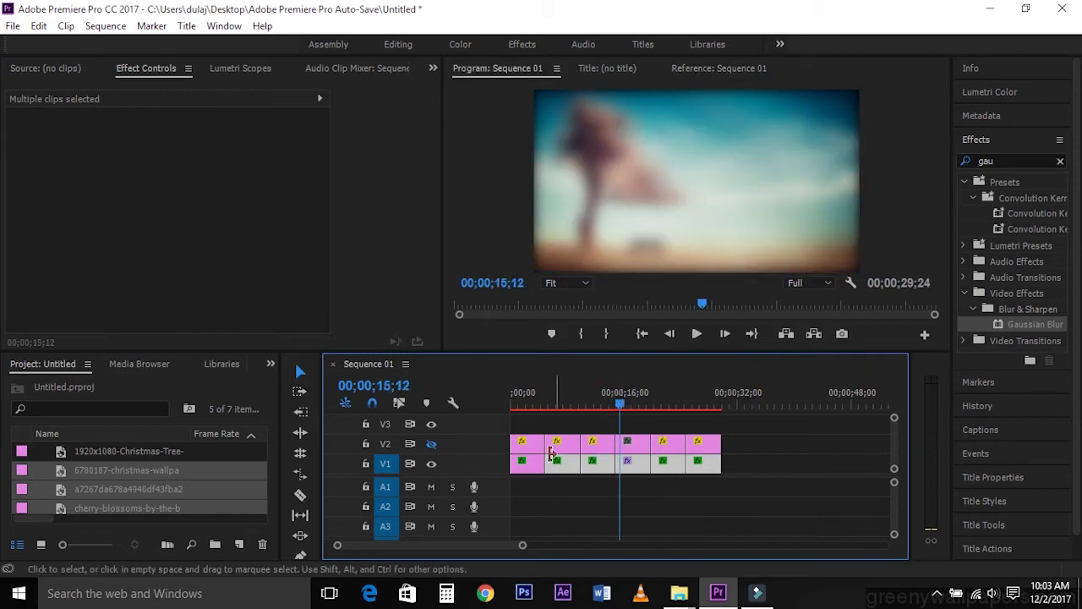
# - Tick Repeat Edge Pixels in Gaussian Blur for the first two V1 clips
pyautogui.click(538, 484)
pyautogui.click(534, 469)
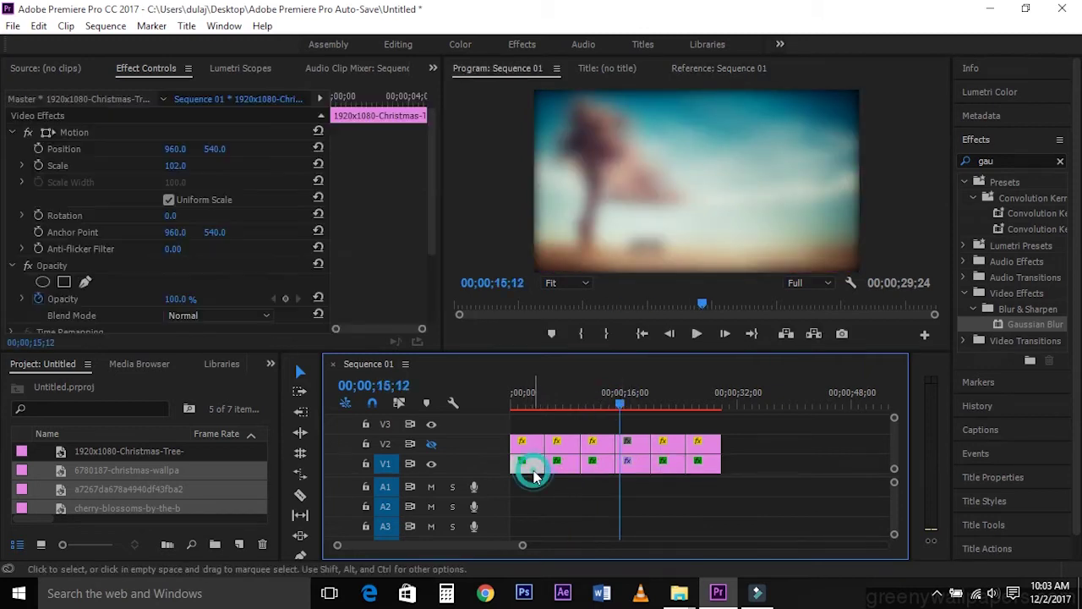
pyautogui.click(533, 403)
pyautogui.click(434, 207)
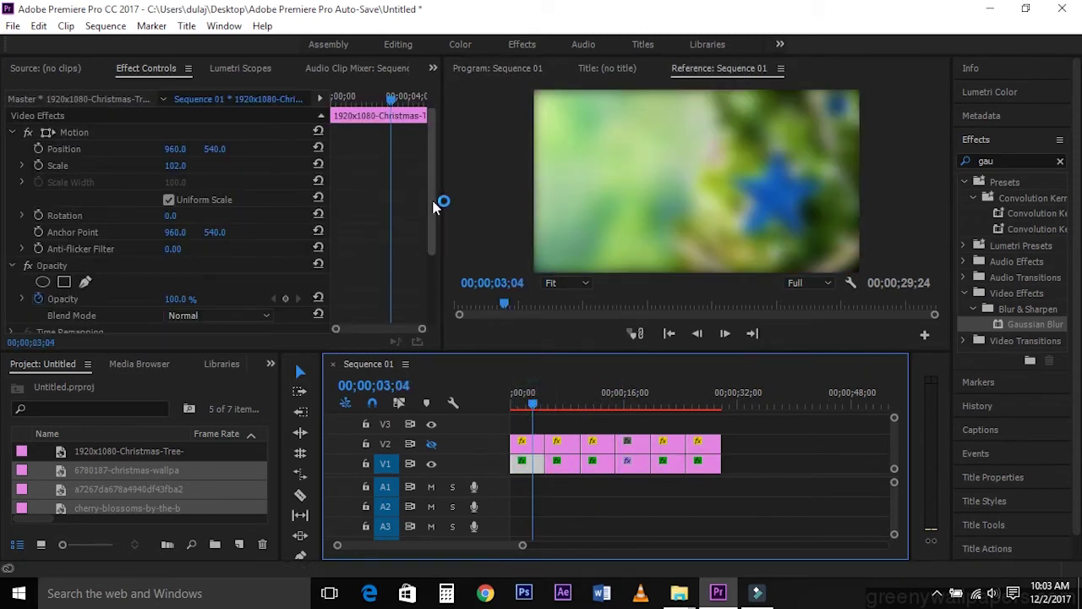
pyautogui.moveTo(434, 206); pyautogui.dragTo(440, 312)
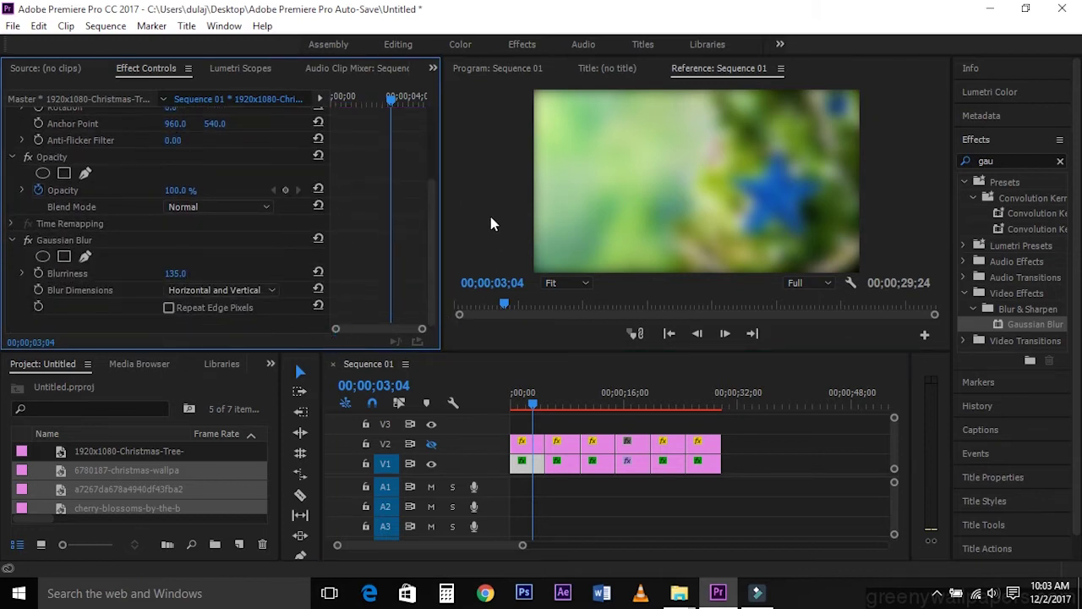
pyautogui.click(535, 140)
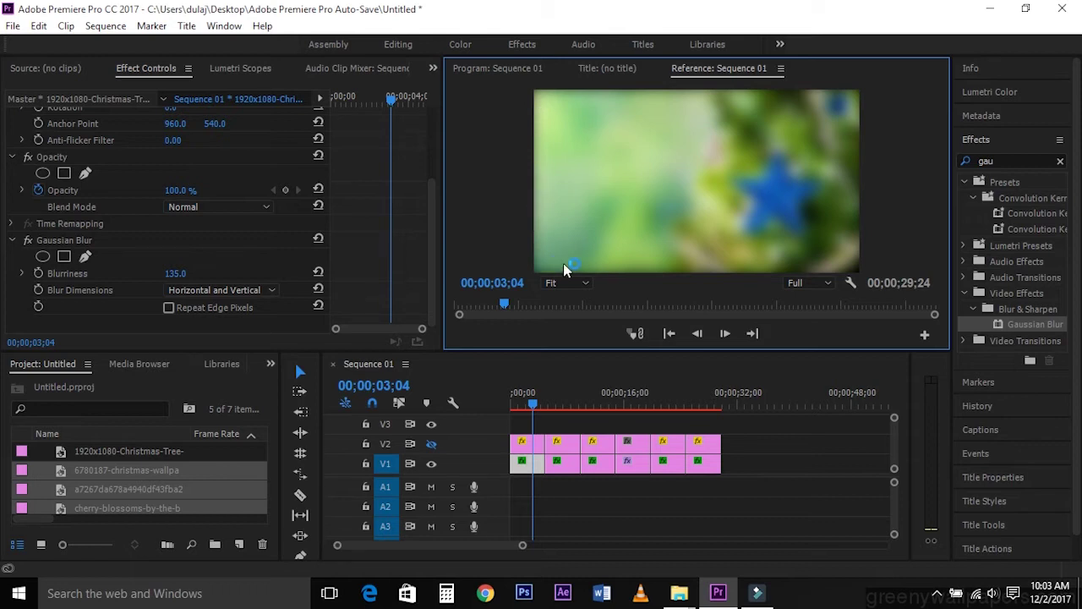
pyautogui.click(170, 308)
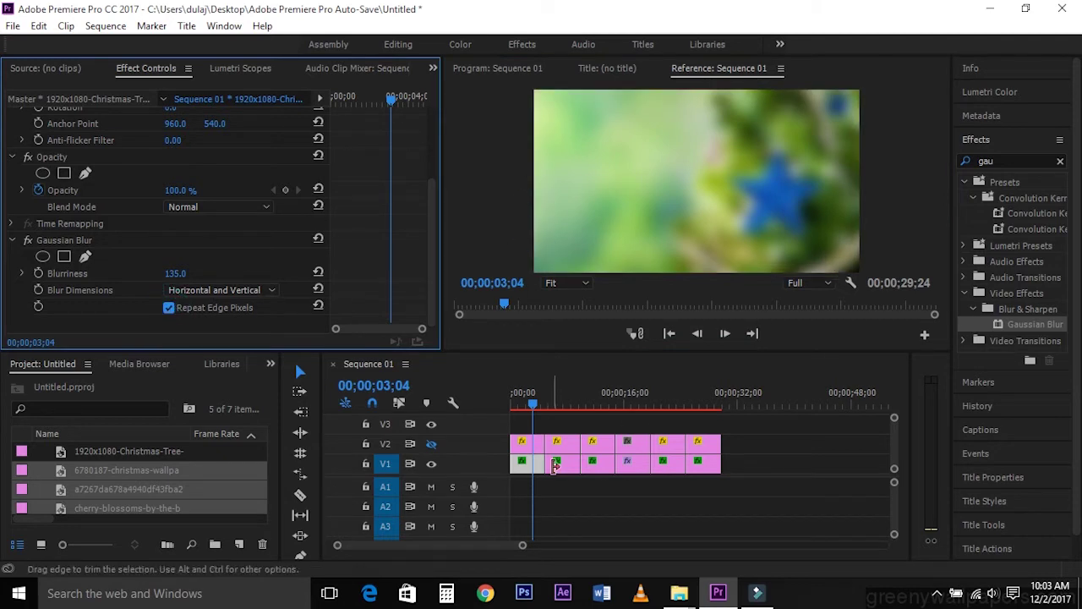
pyautogui.click(563, 461)
pyautogui.click(563, 397)
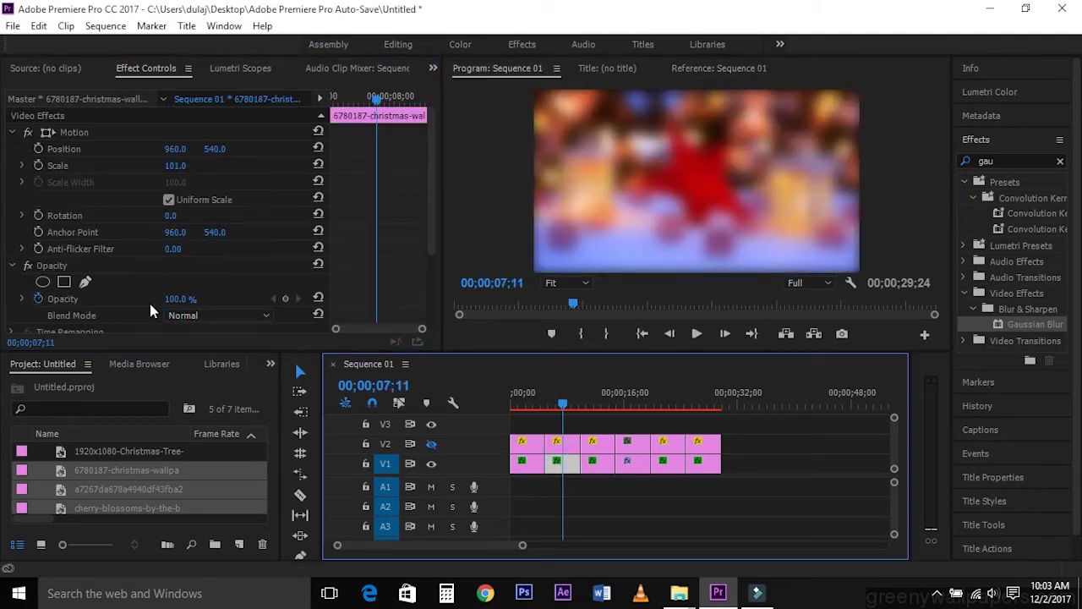
pyautogui.scroll(-1, 428, 277)
pyautogui.click(237, 308)
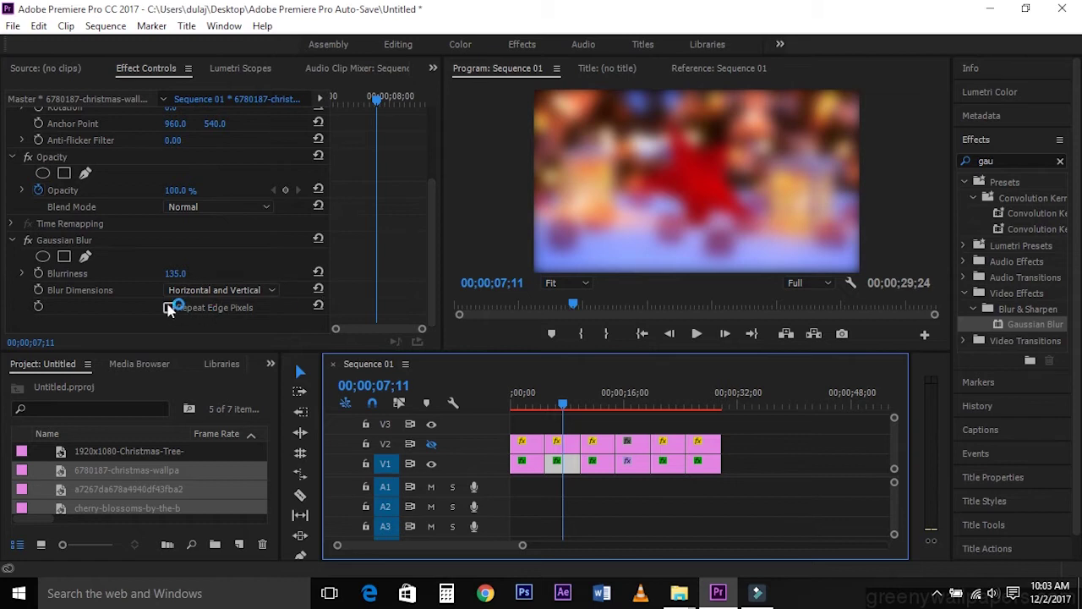
# - Enable Repeat Edge Pixels for the third V1 clip and the cherry-blossoms clip
pyautogui.click(600, 461)
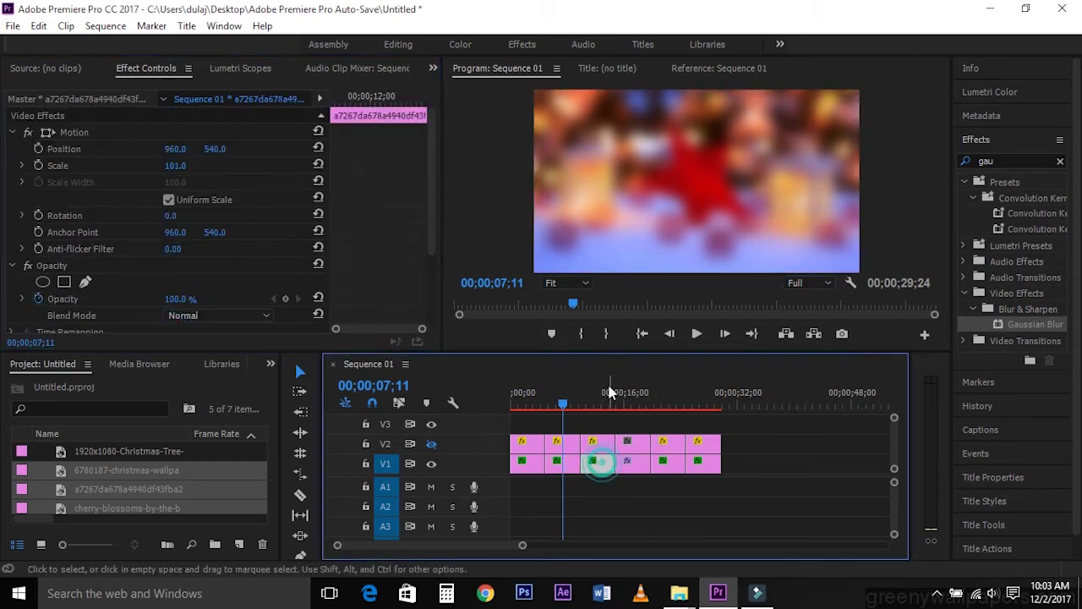
pyautogui.click(607, 395)
pyautogui.scroll(-5, 431, 254)
pyautogui.click(229, 331)
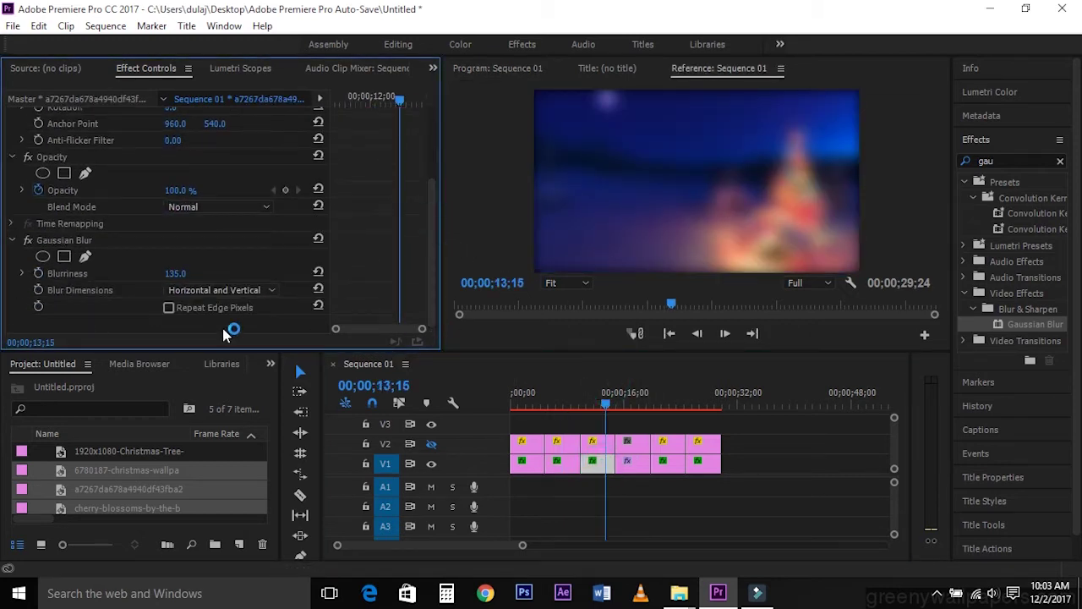
pyautogui.click(170, 308)
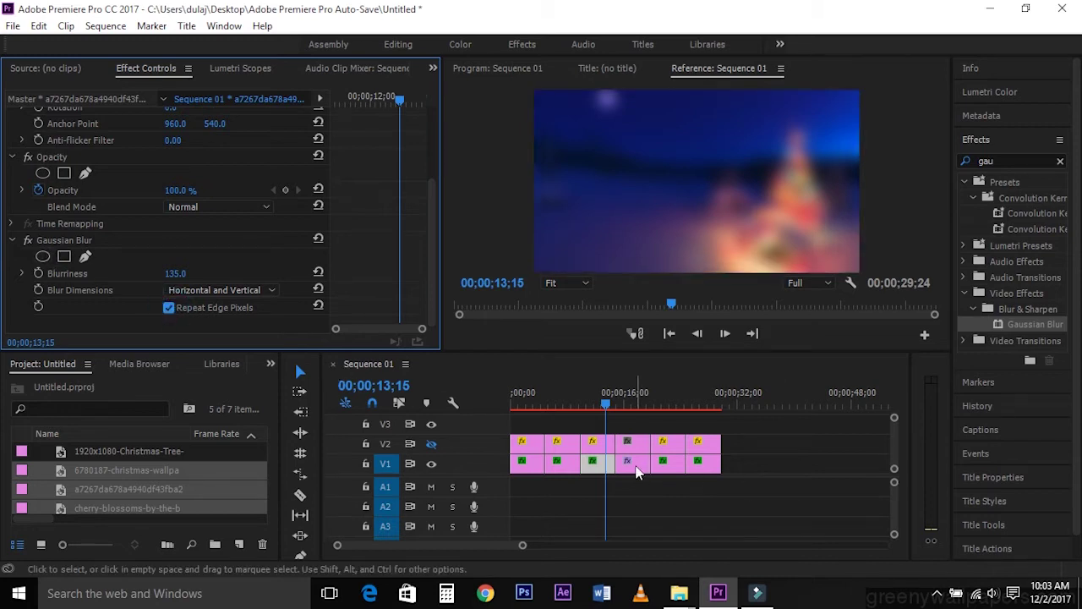
pyautogui.click(628, 463)
pyautogui.click(645, 394)
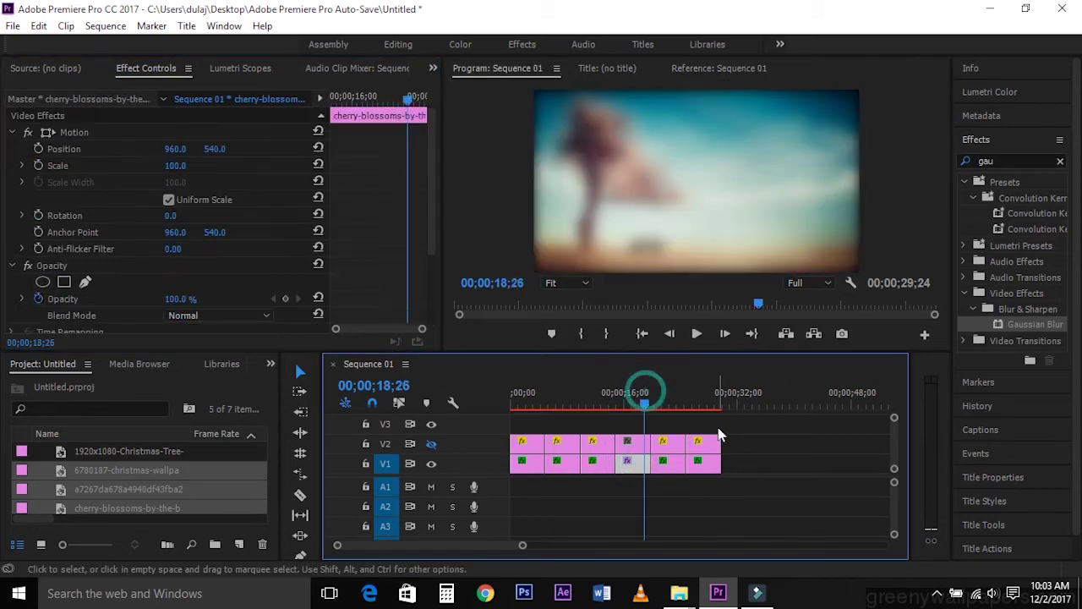
pyautogui.scroll(-4, 423, 271)
pyautogui.click(169, 308)
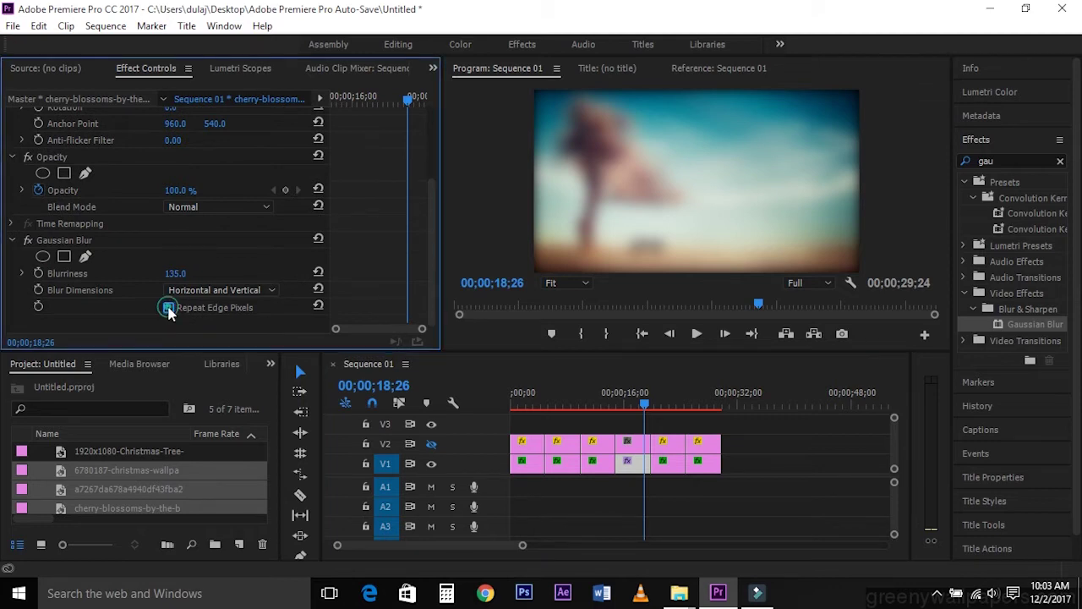
# - Enable Repeat Edge Pixels for christmas-wallpaper-8.jpg and the last V1 clip, then deselect
pyautogui.click(668, 465)
pyautogui.click(671, 397)
pyautogui.moveTo(432, 222); pyautogui.dragTo(430, 331)
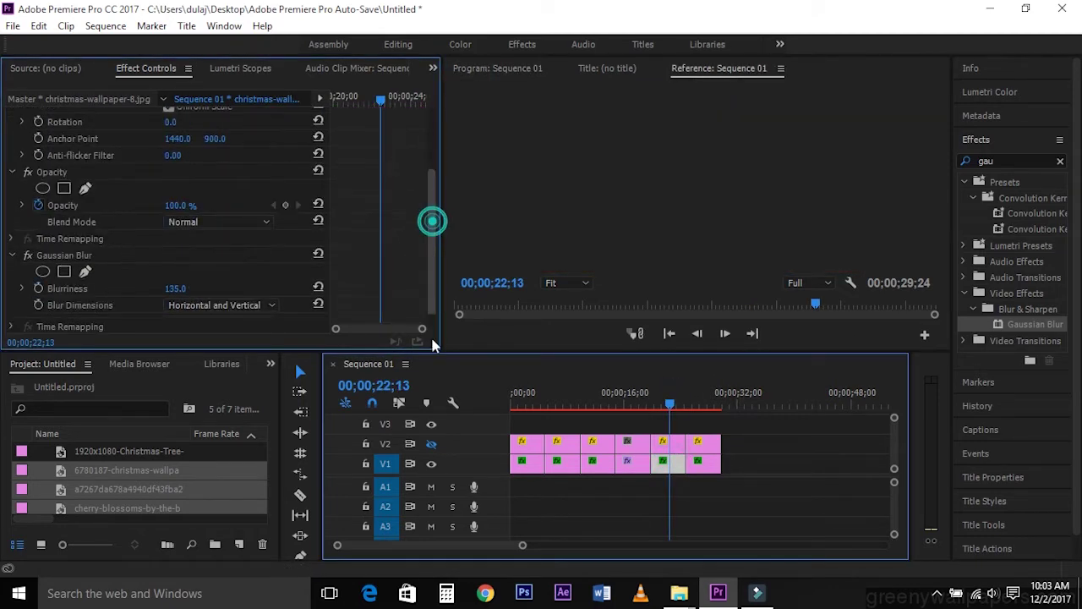
pyautogui.click(169, 308)
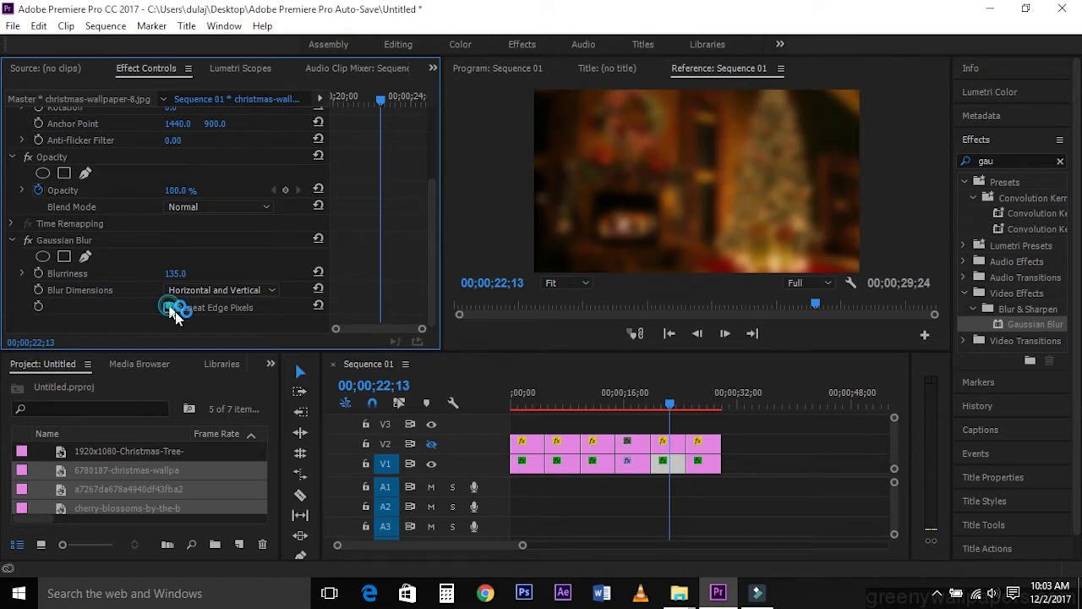
pyautogui.click(715, 463)
pyautogui.click(710, 397)
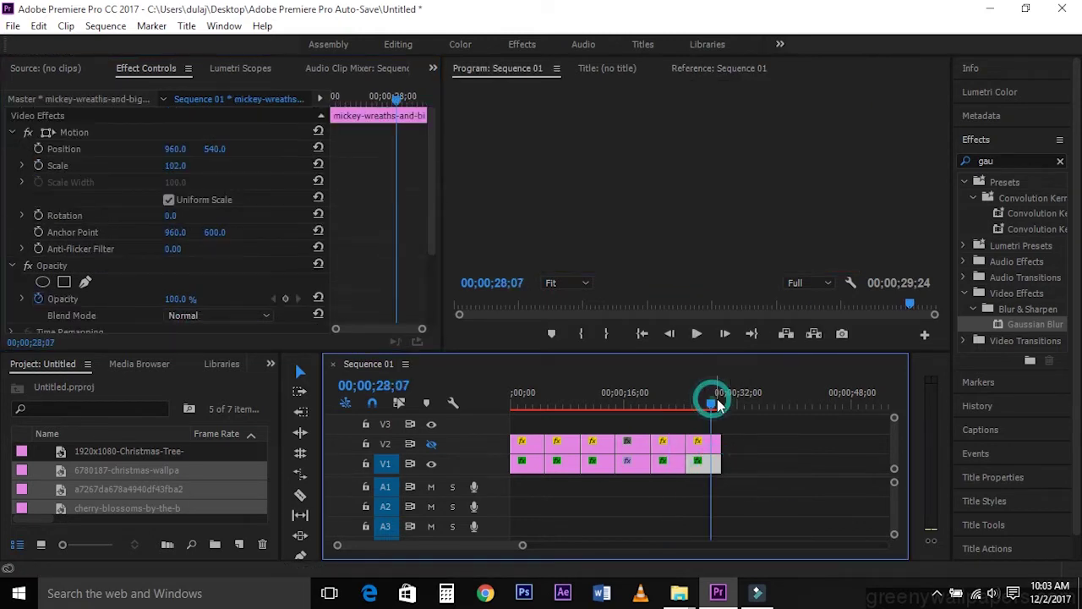
pyautogui.moveTo(429, 222); pyautogui.dragTo(429, 322)
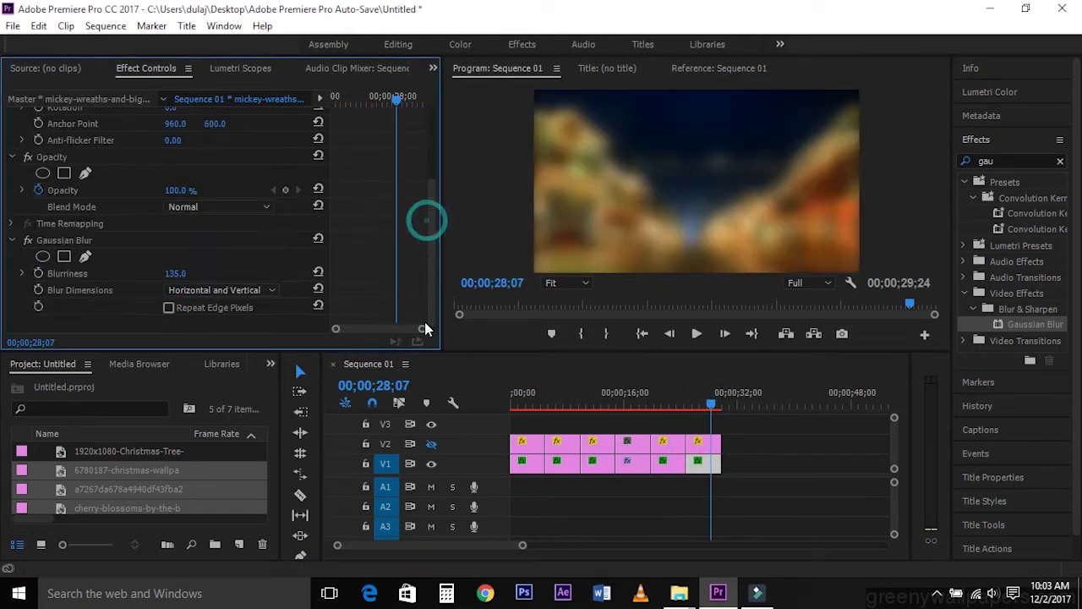
pyautogui.click(169, 308)
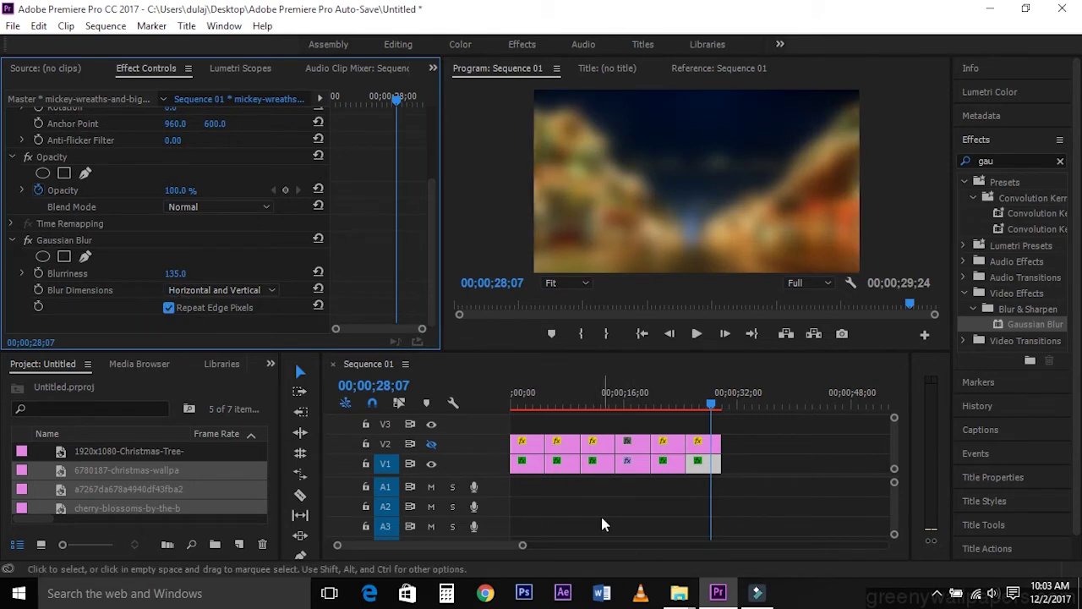
pyautogui.click(601, 494)
# - Turn V2 track output back on and scale the blue-star photo down to 80
pyautogui.click(437, 446)
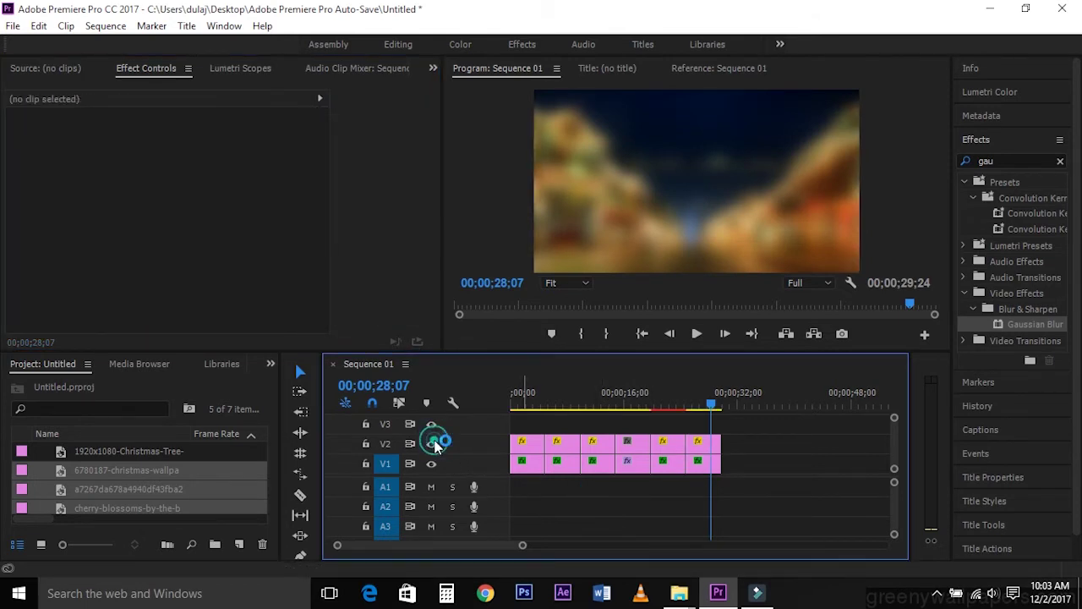
pyautogui.click(531, 394)
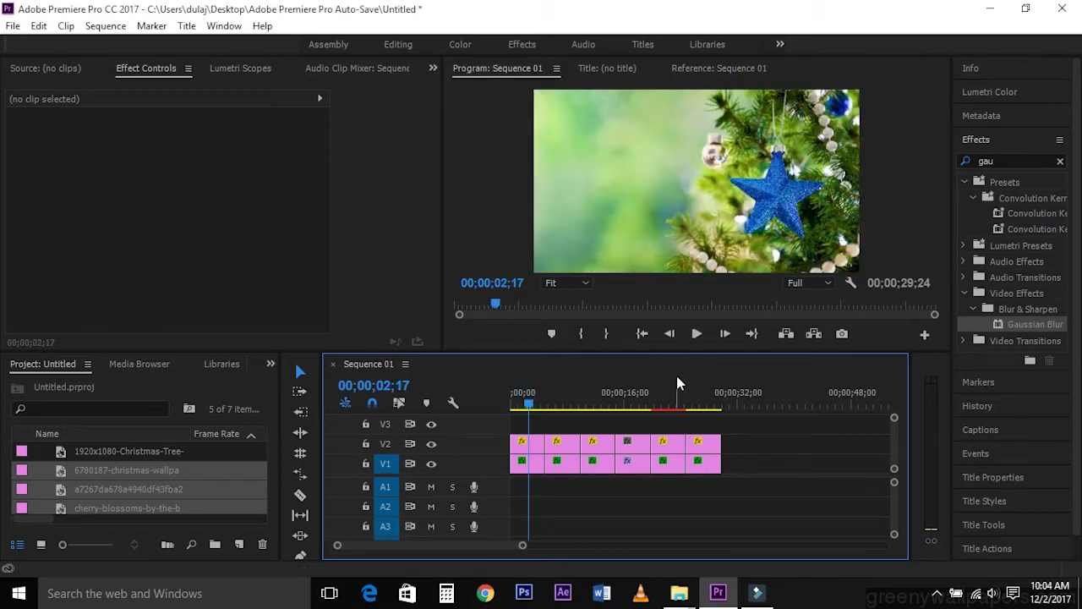
pyautogui.click(541, 443)
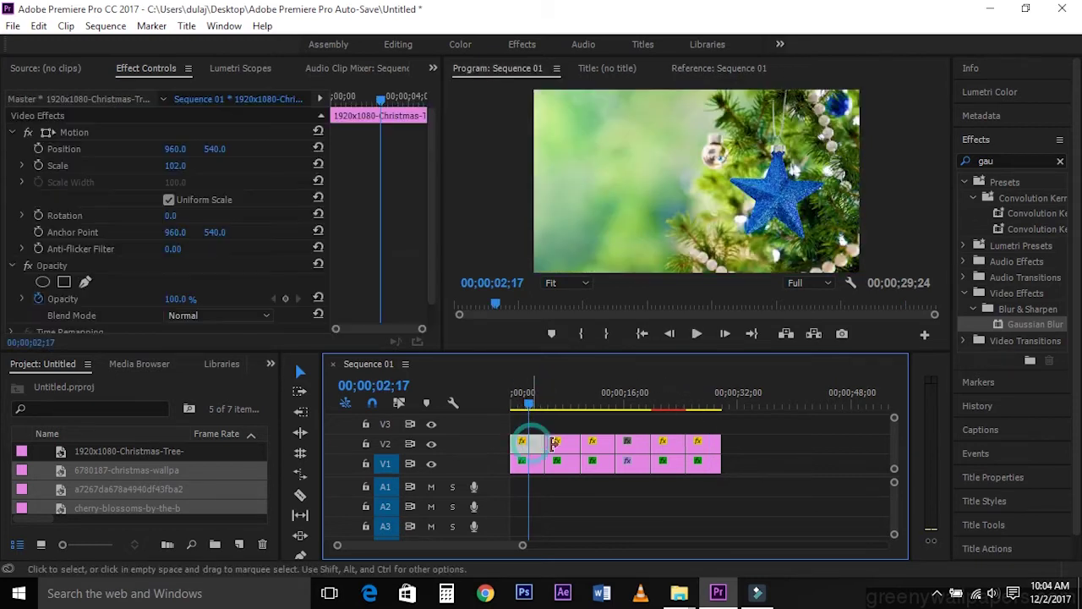
pyautogui.click(432, 269)
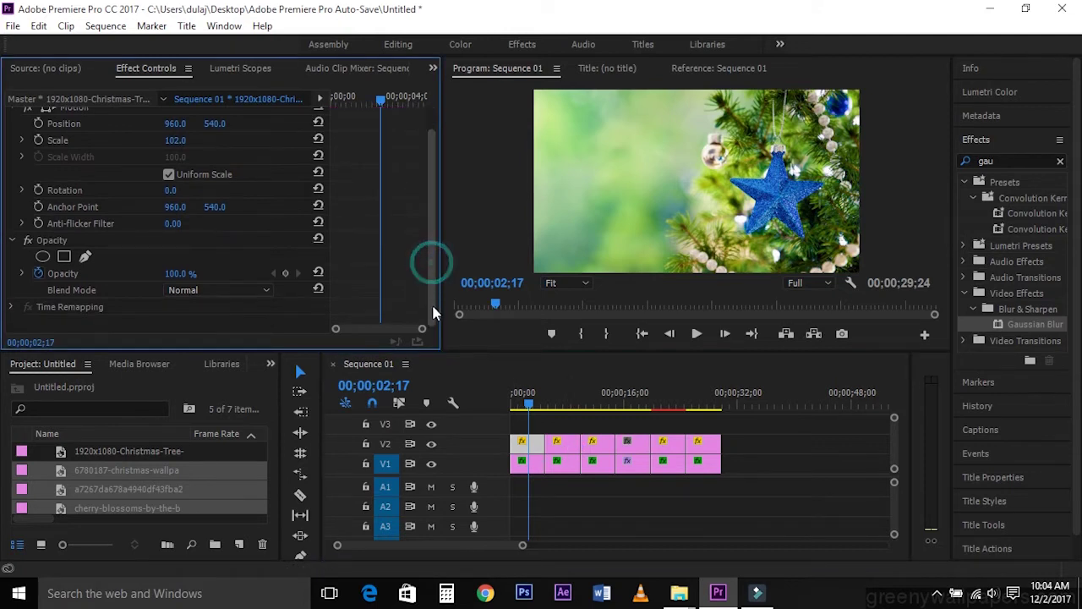
pyautogui.click(433, 222)
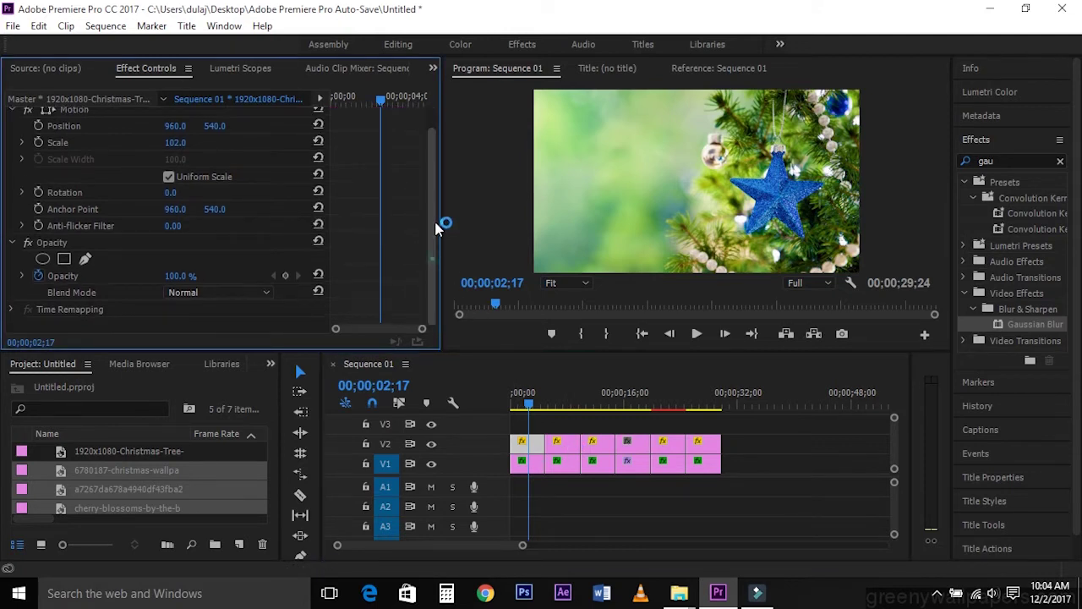
pyautogui.click(169, 165)
pyautogui.moveTo(169, 165); pyautogui.dragTo(152, 164)
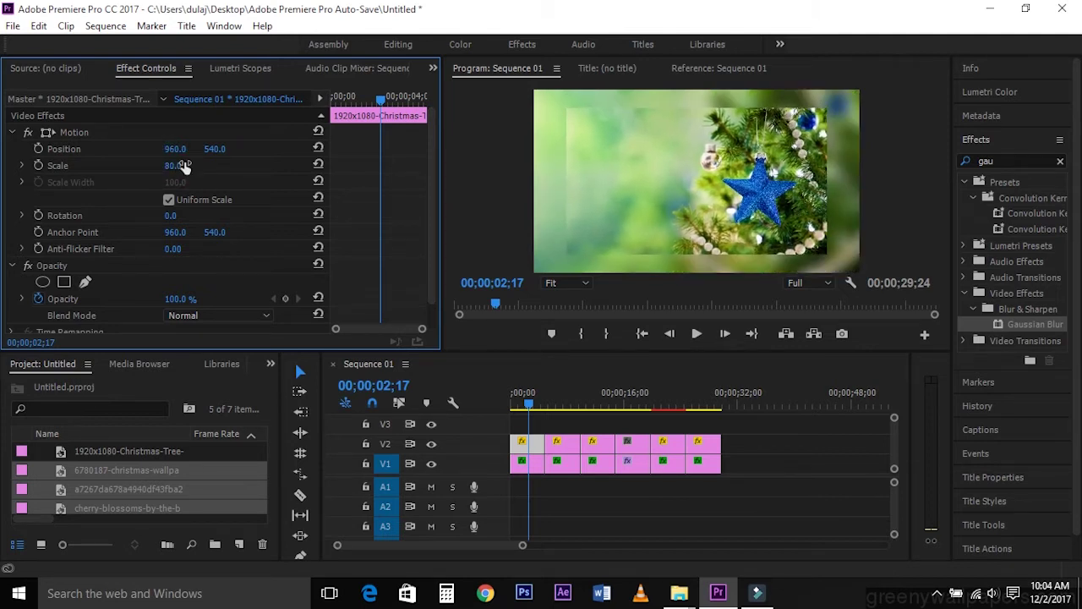
# - Scale the red-star photo to 80 and the snowy tree photo to 72
pyautogui.click(569, 441)
pyautogui.click(562, 407)
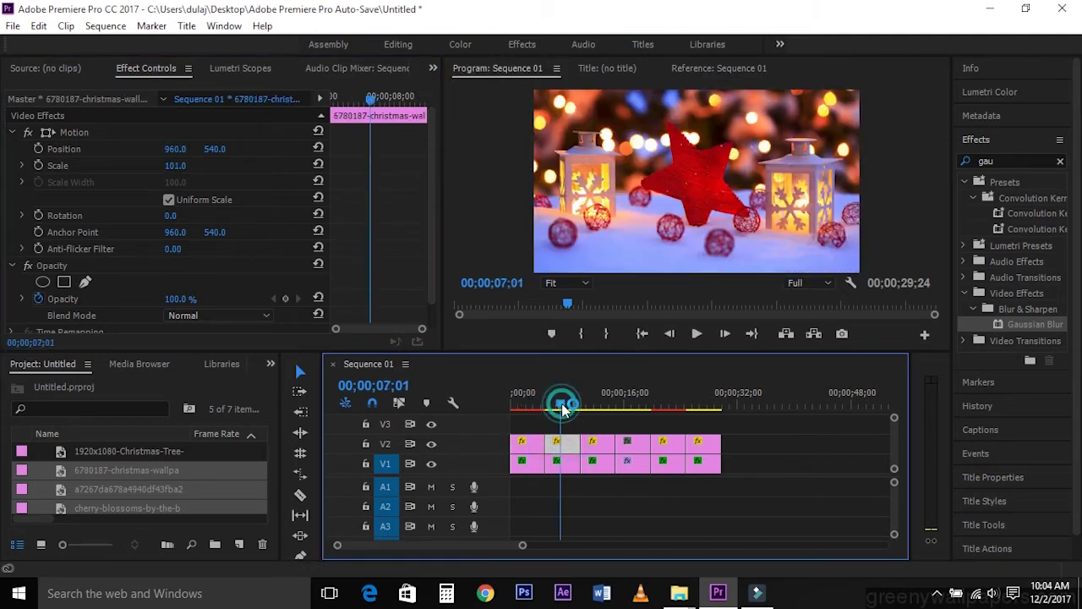
pyautogui.moveTo(170, 165); pyautogui.dragTo(152, 165)
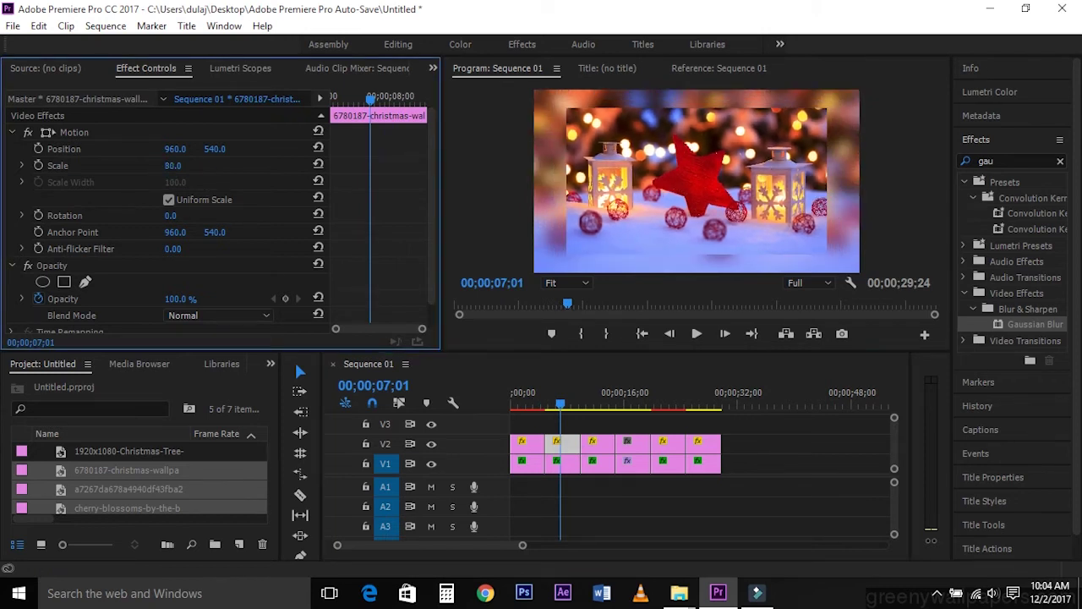
pyautogui.click(606, 441)
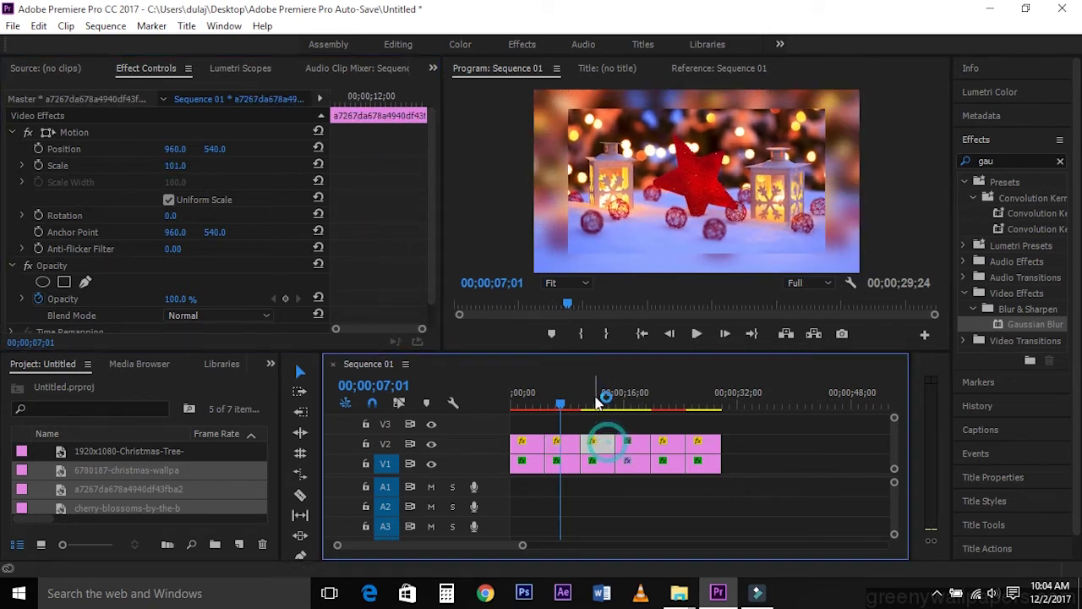
pyautogui.click(595, 402)
pyautogui.moveTo(172, 167); pyautogui.dragTo(188, 167)
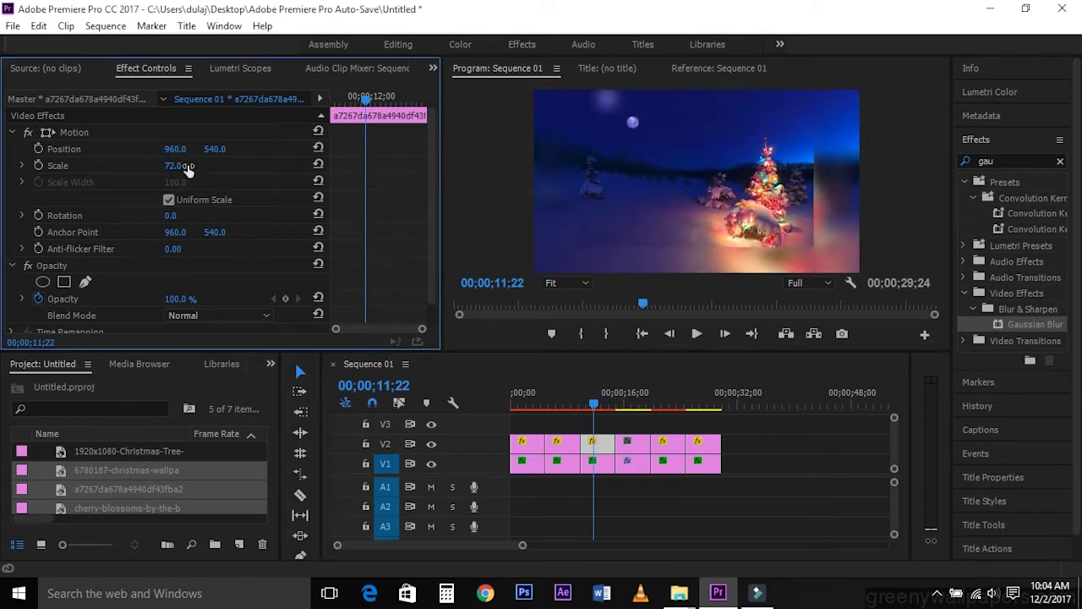
# - Scale the cherry-blossoms photo to 65 and the fireplace photo to 49
pyautogui.click(630, 442)
pyautogui.click(636, 402)
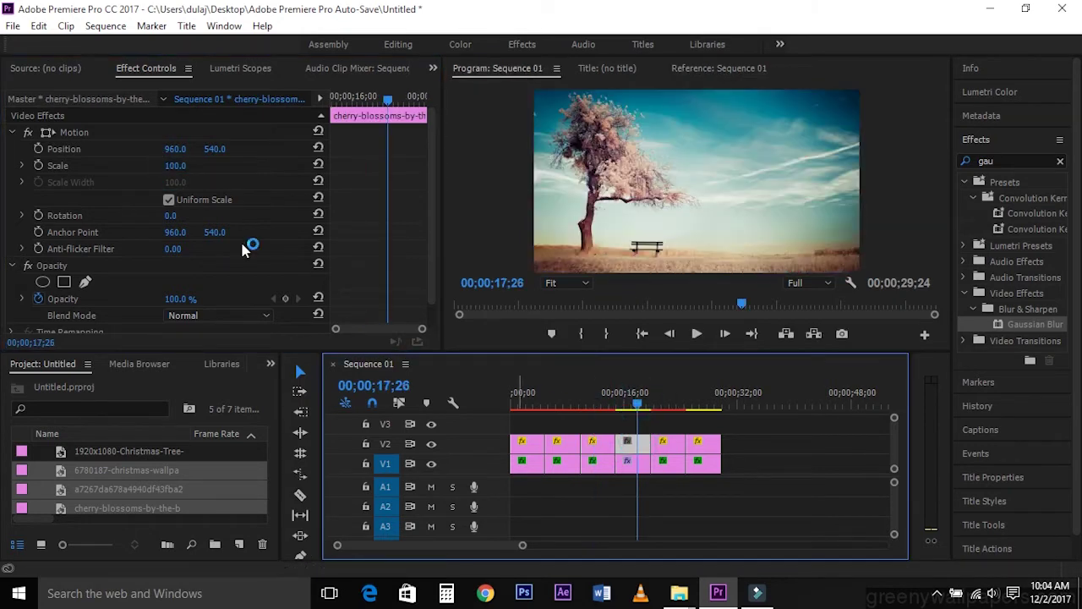
pyautogui.moveTo(176, 166); pyautogui.dragTo(153, 166)
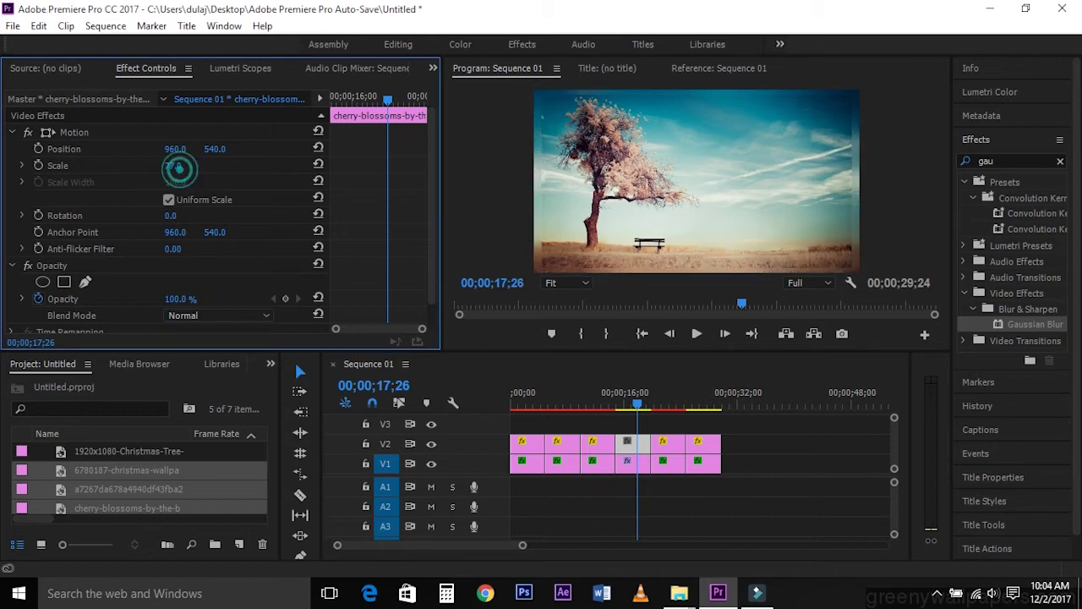
pyautogui.click(668, 443)
pyautogui.click(673, 403)
pyautogui.moveTo(171, 166)
pyautogui.mouseDown()
pyautogui.moveTo(127, 166)
pyautogui.moveTo(150, 165)
pyautogui.mouseUp()
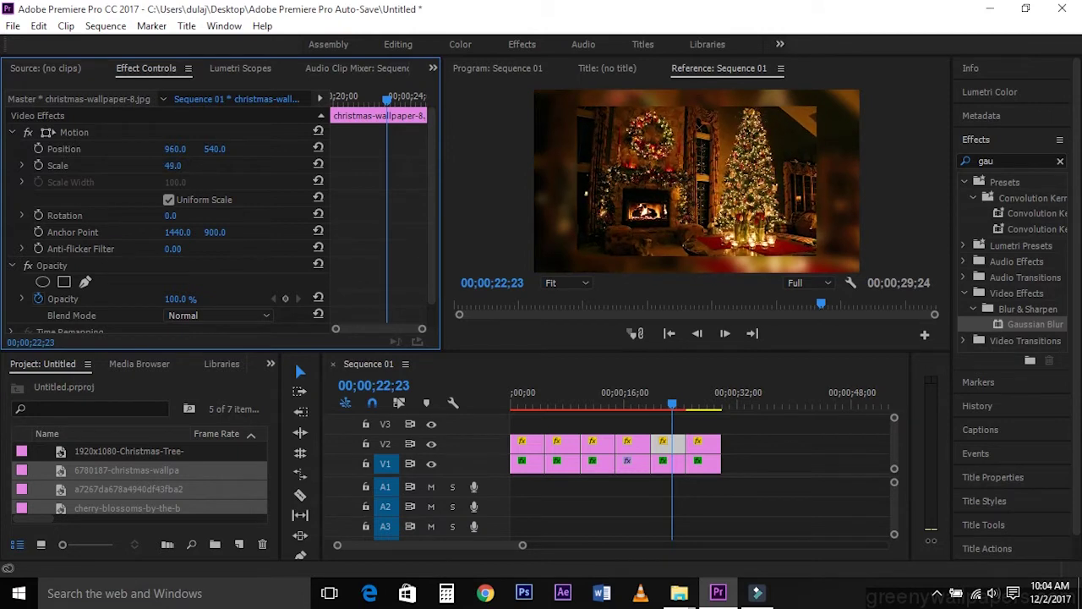
# - Scale the Main Street photo to 82, then reselect the first V2 clip
pyautogui.click(714, 445)
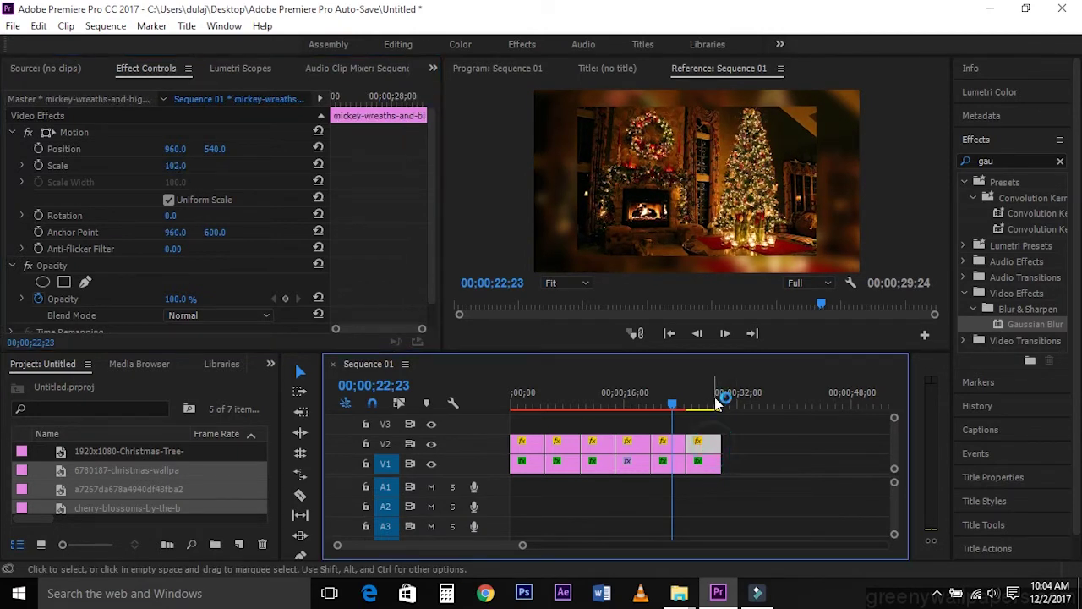
pyautogui.click(715, 404)
pyautogui.moveTo(170, 167); pyautogui.dragTo(155, 166)
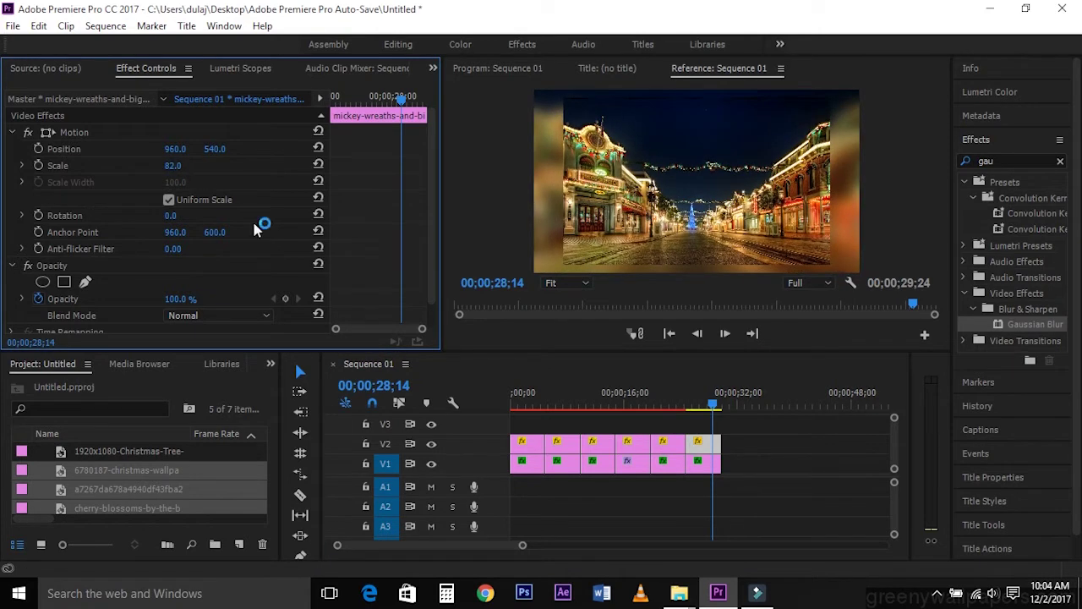
pyautogui.click(573, 502)
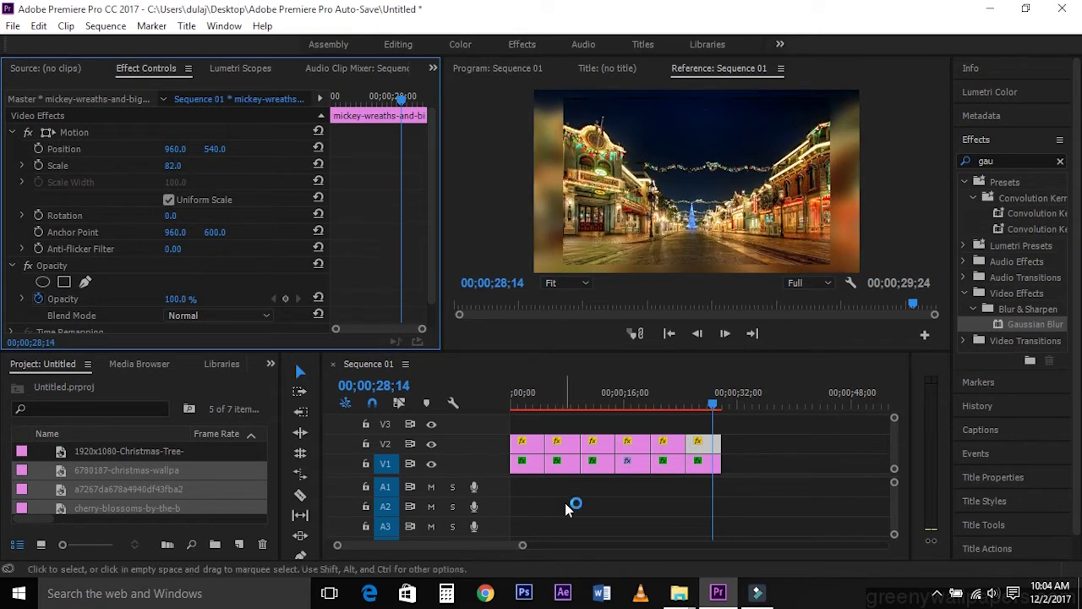
pyautogui.click(535, 452)
# - Search 'shad' in Effects and drop Radial Shadow onto the first V2 photo clip
pyautogui.click(545, 403)
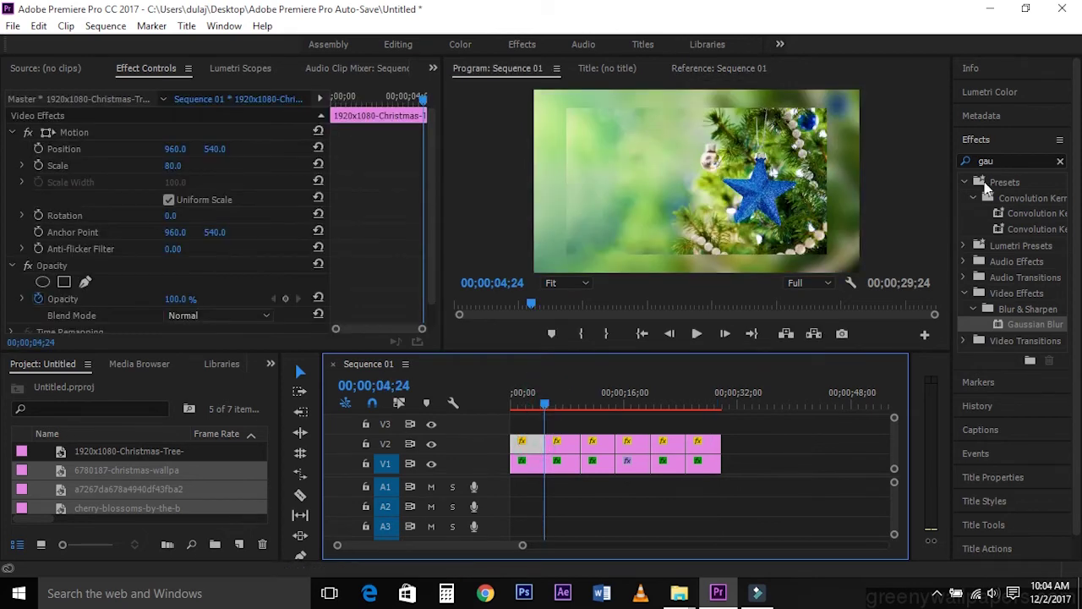
pyautogui.click(1011, 161)
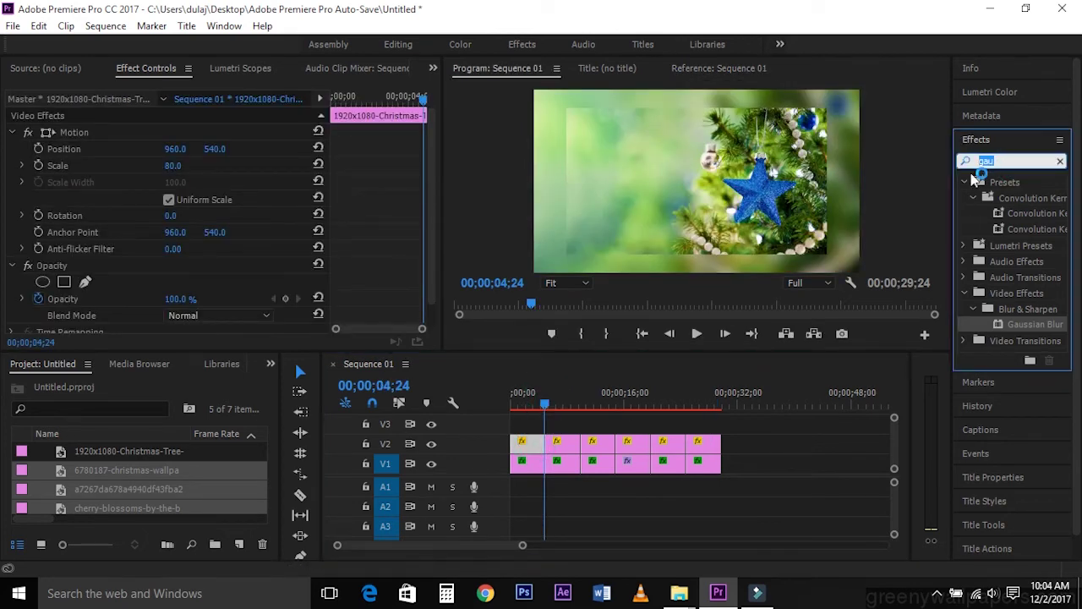
pyautogui.write('sha')
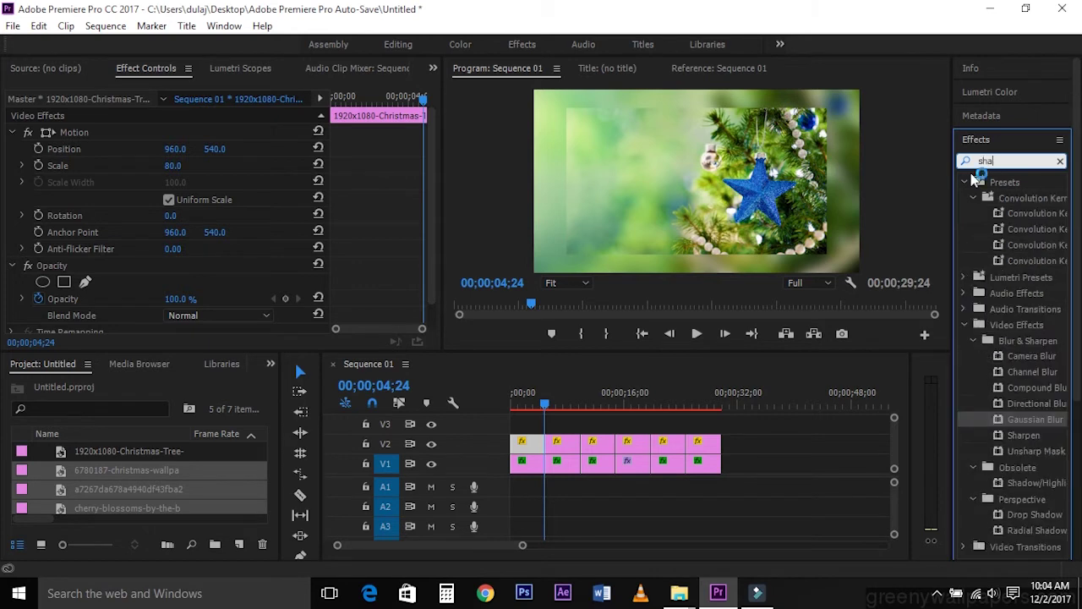
pyautogui.write('d')
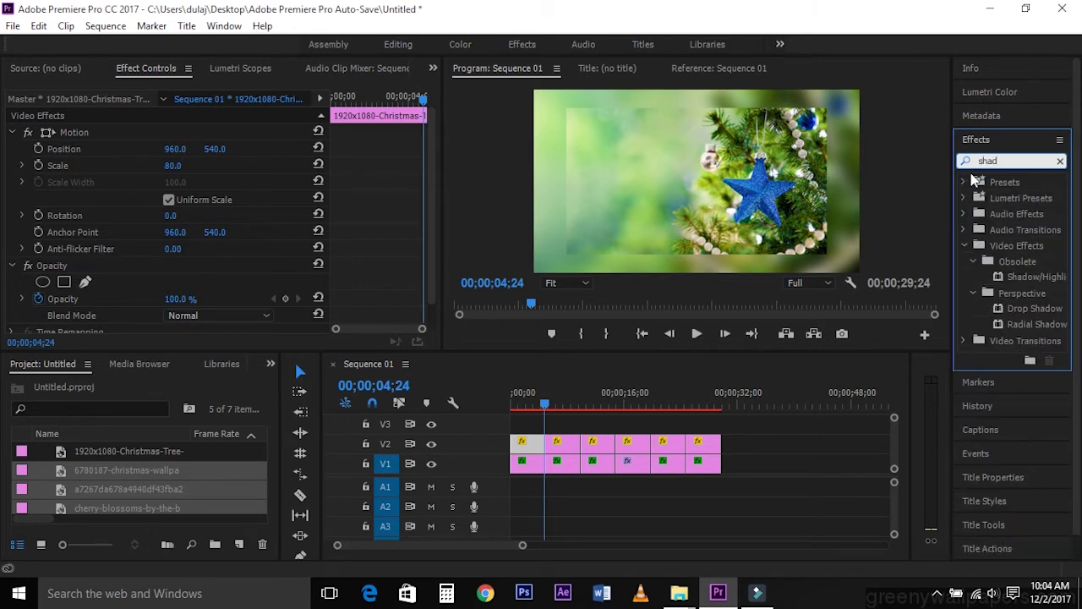
pyautogui.click(1050, 308)
pyautogui.click(1035, 326)
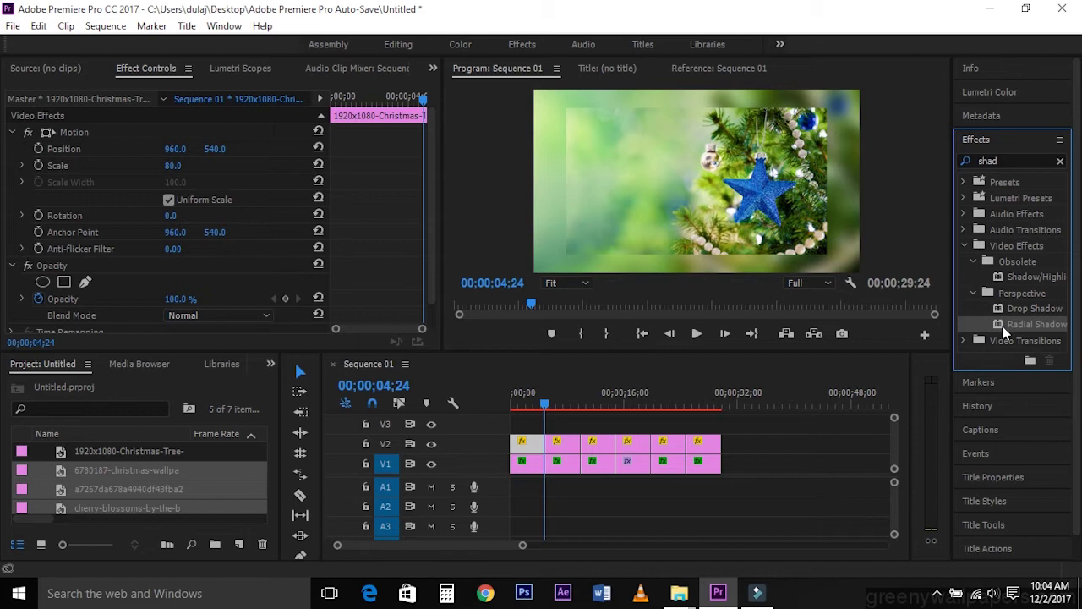
pyautogui.moveTo(1005, 332)
pyautogui.mouseDown()
pyautogui.moveTo(504, 446)
pyautogui.moveTo(525, 446)
pyautogui.mouseUp()
# - Enable Resize Layer on Radial Shadow and set its shadow colour to white (FFFFFF)
pyautogui.click(531, 401)
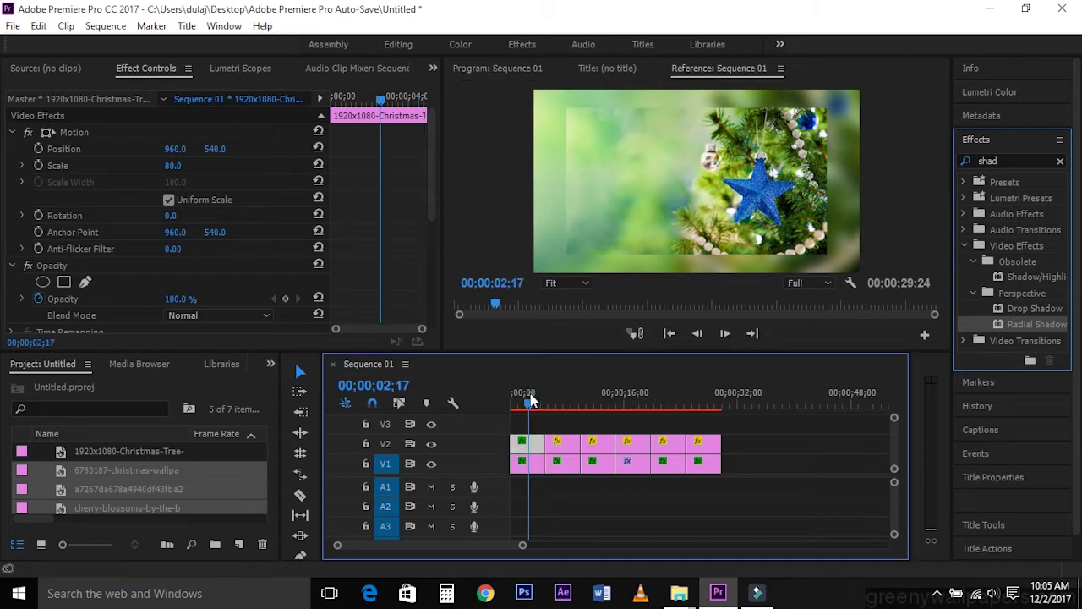
pyautogui.moveTo(431, 227); pyautogui.dragTo(431, 330)
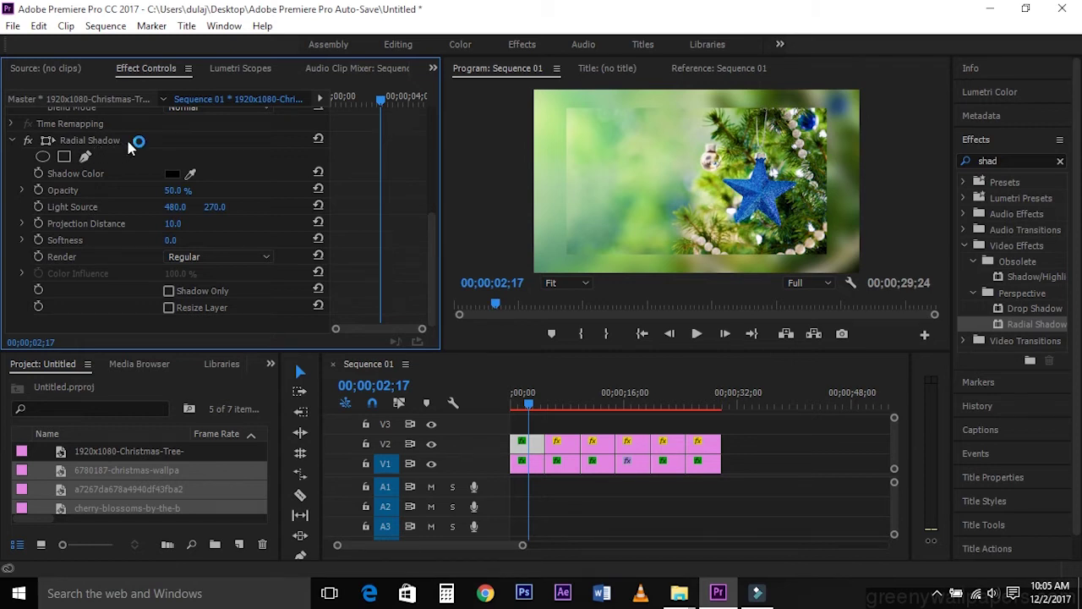
pyautogui.click(169, 309)
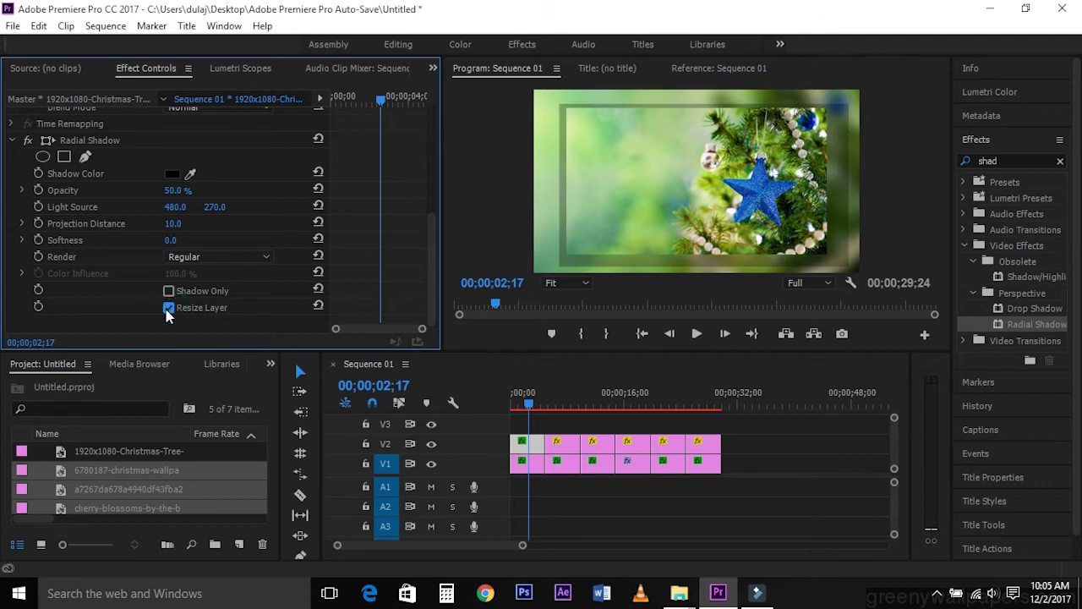
pyautogui.click(173, 176)
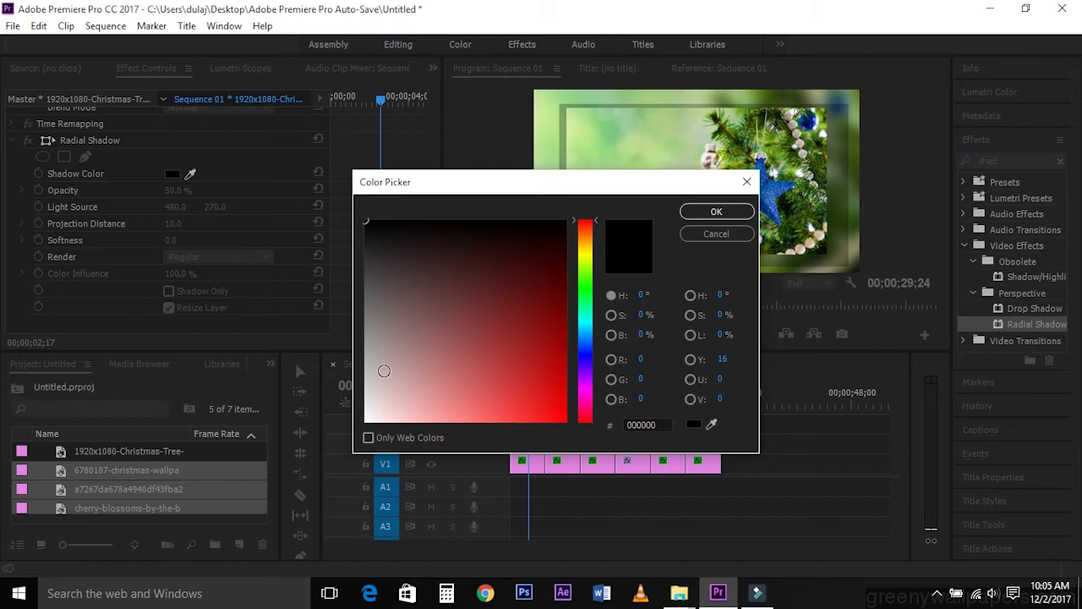
pyautogui.moveTo(387, 377); pyautogui.dragTo(365, 421)
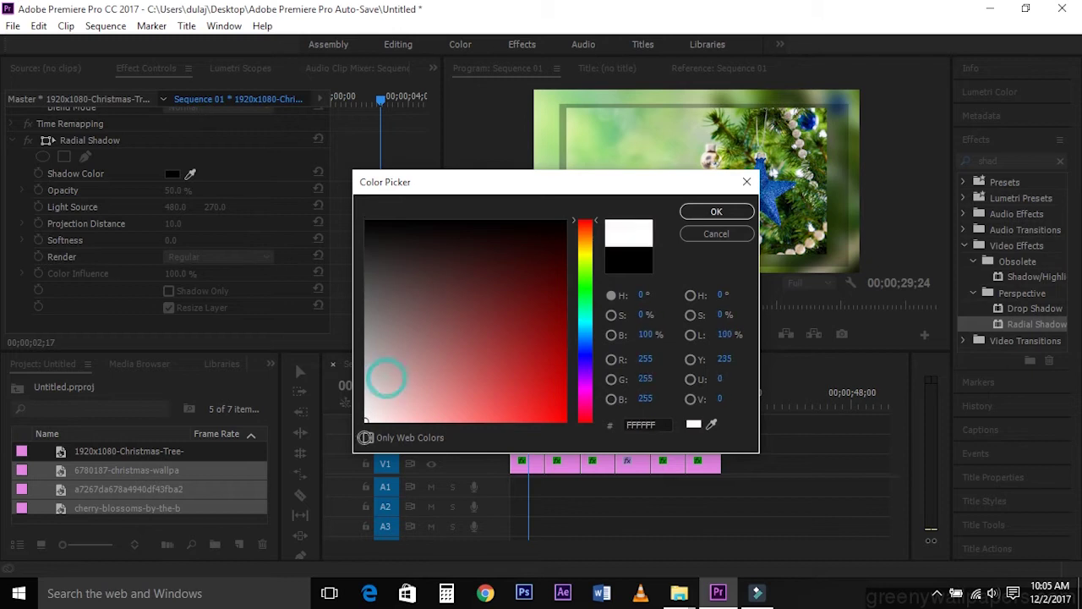
pyautogui.click(732, 213)
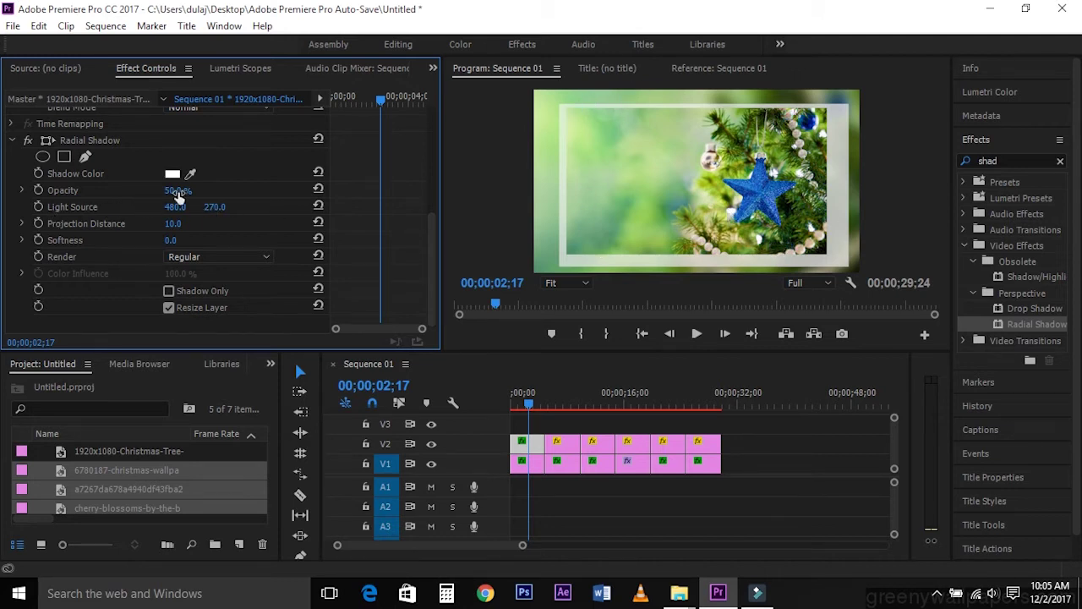
# - Set the Radial Shadow opacity to 100% and Projection Distance to 3.0
pyautogui.moveTo(178, 193); pyautogui.dragTo(185, 192)
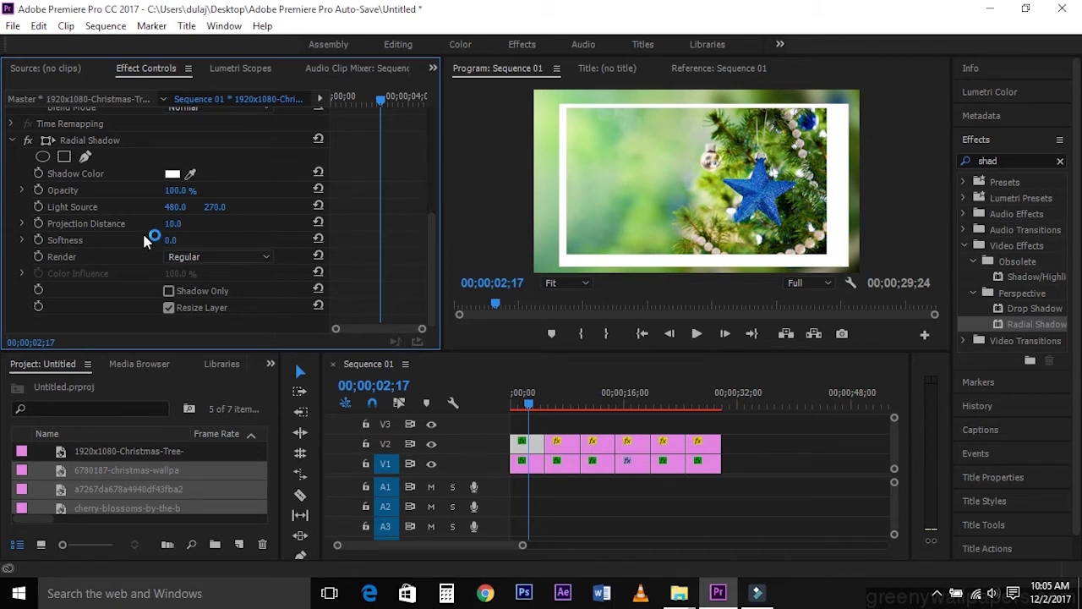
pyautogui.click(172, 223)
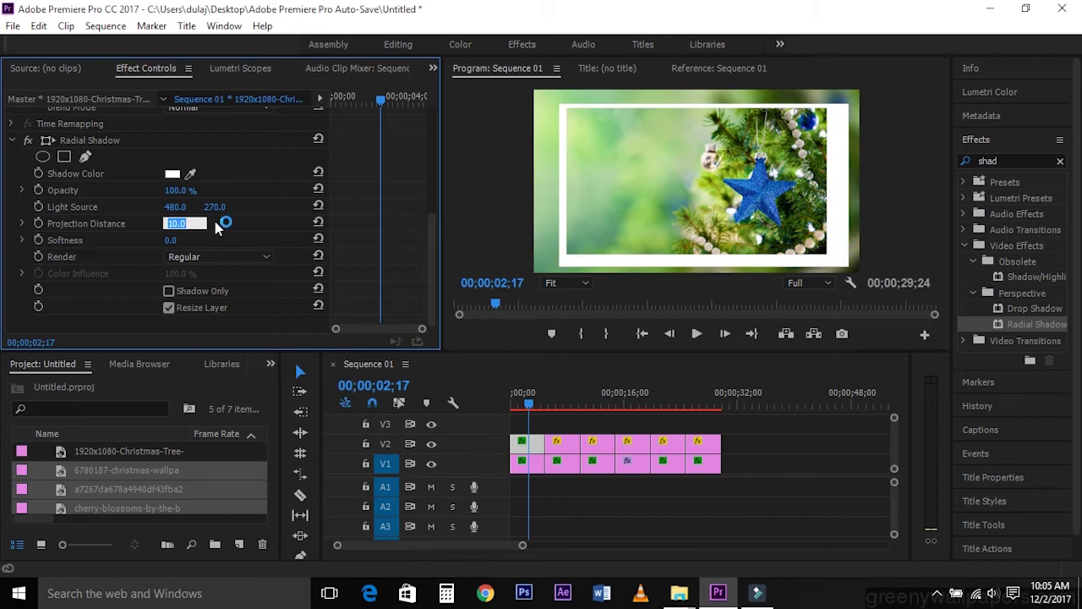
pyautogui.write('3')
pyautogui.press('Return')
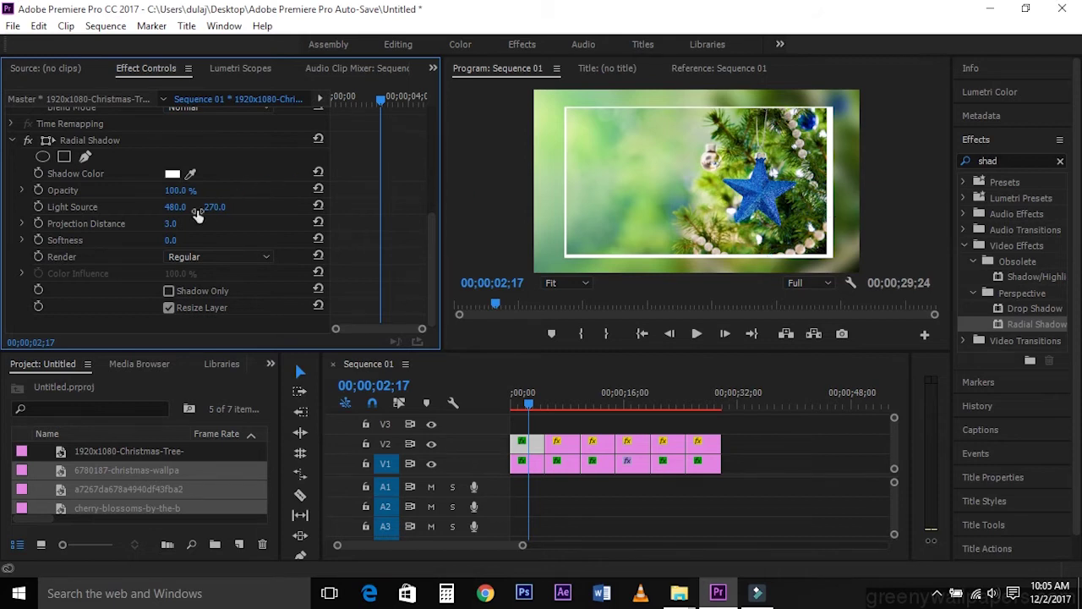
# - Position the Radial Shadow light source at 1038, 481
pyautogui.moveTo(183, 214)
pyautogui.mouseDown()
pyautogui.moveTo(165, 211)
pyautogui.moveTo(195, 206)
pyautogui.mouseUp()
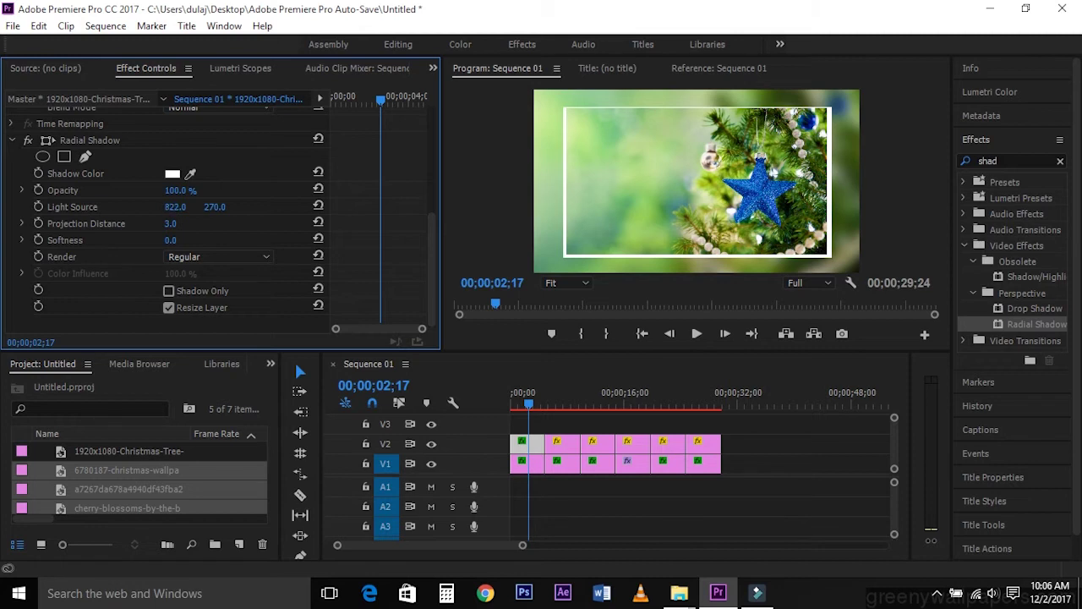
pyautogui.moveTo(174, 209)
pyautogui.mouseDown()
pyautogui.moveTo(203, 210)
pyautogui.moveTo(181, 211)
pyautogui.mouseUp()
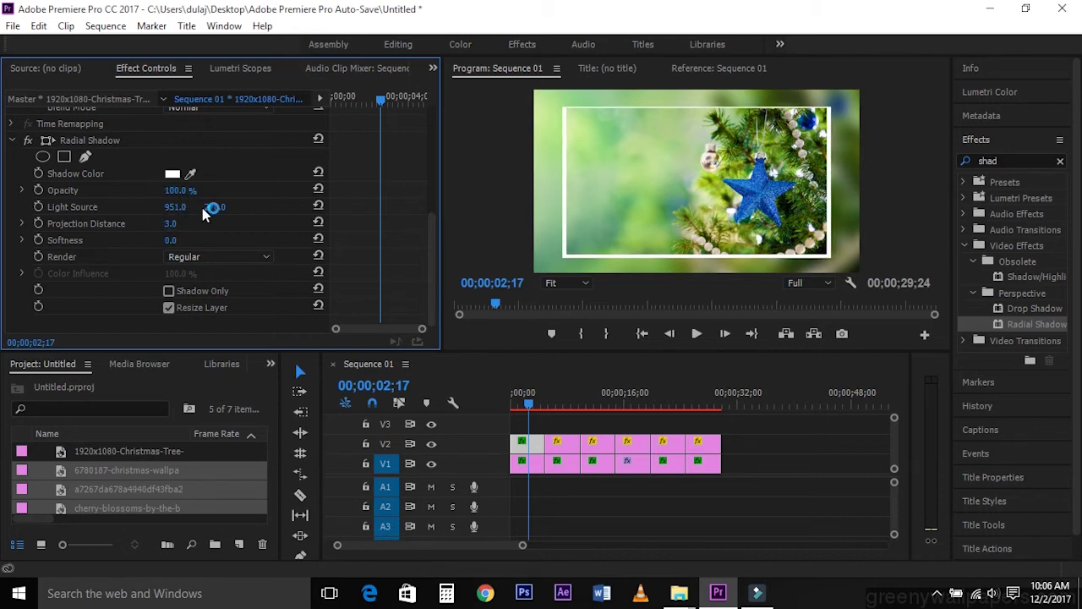
pyautogui.moveTo(217, 209); pyautogui.dragTo(186, 209)
pyautogui.moveTo(211, 206); pyautogui.dragTo(254, 206)
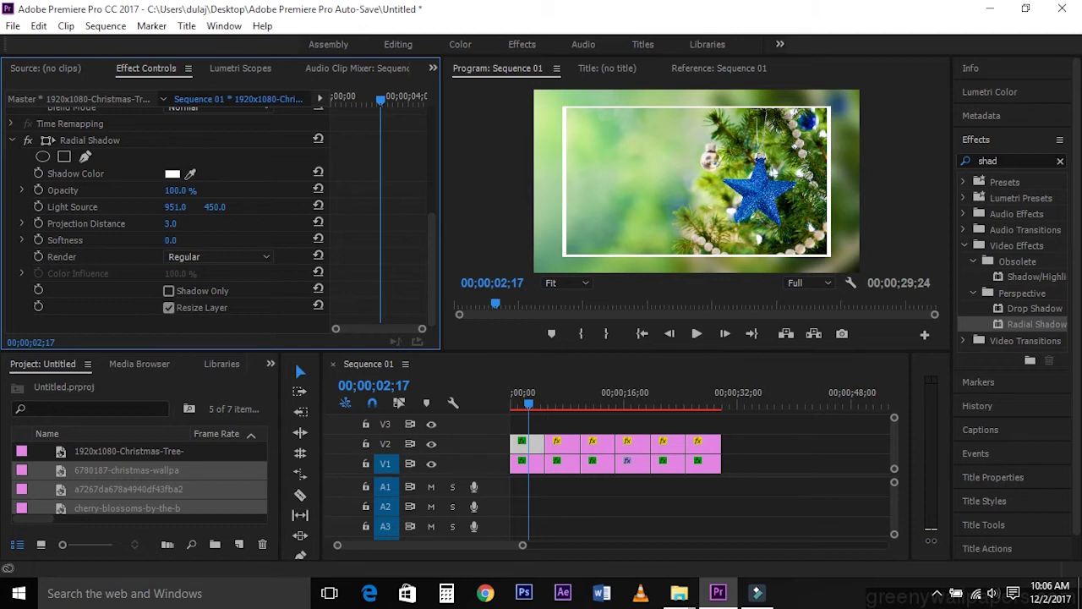
pyautogui.moveTo(214, 207); pyautogui.dragTo(229, 207)
pyautogui.moveTo(178, 207)
pyautogui.mouseDown()
pyautogui.moveTo(148, 206)
pyautogui.moveTo(224, 206)
pyautogui.moveTo(184, 207)
pyautogui.mouseUp()
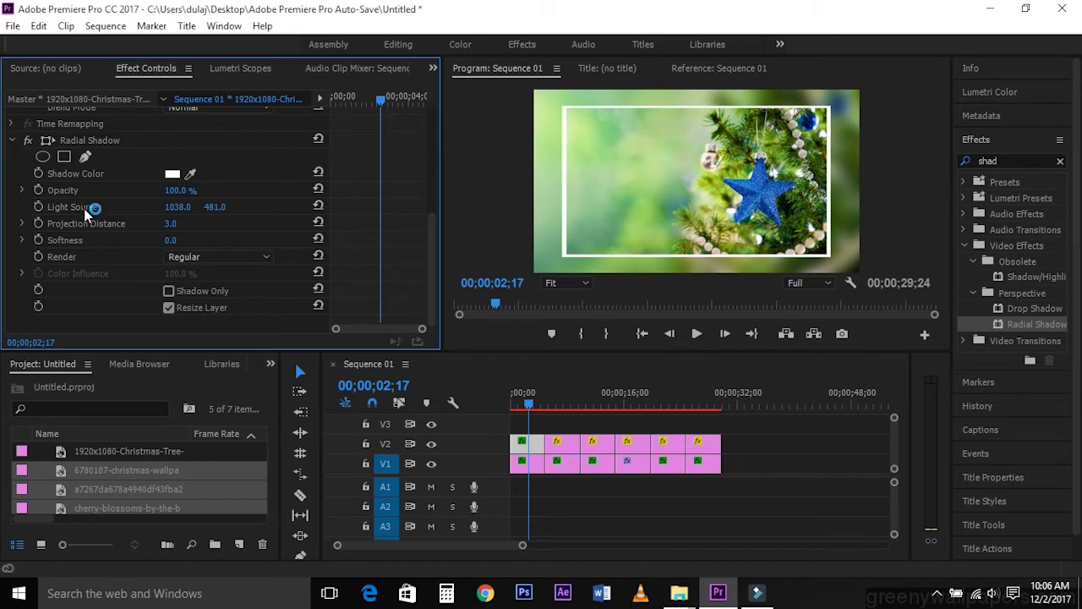
pyautogui.scroll(1, 92, 186)
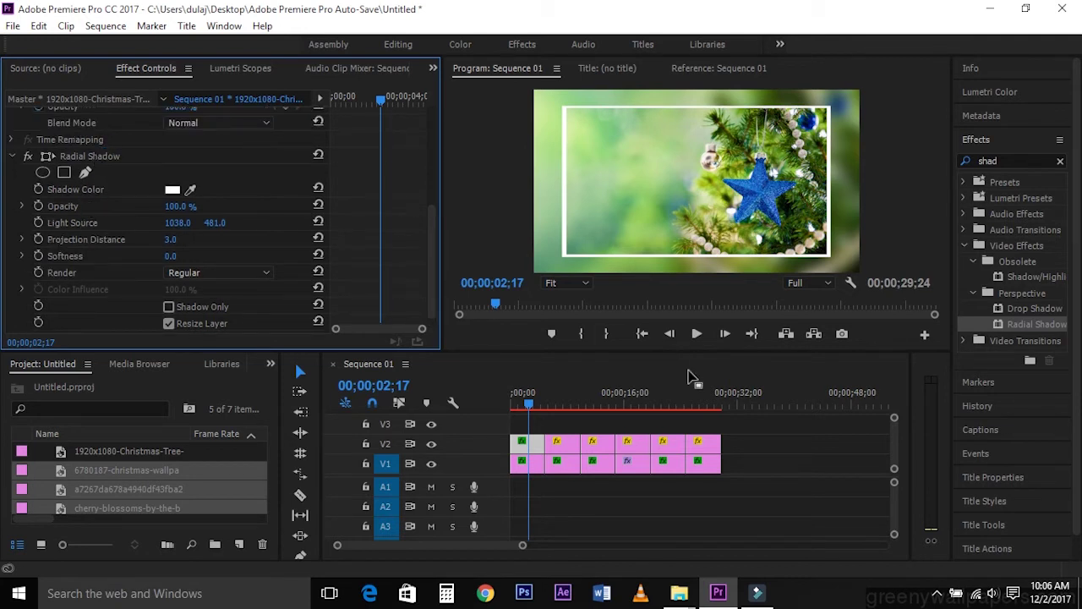
# - Copy the Radial Shadow onto all V2 photo clips, check a later photo, and reselect the first clip
pyautogui.click(110, 158)
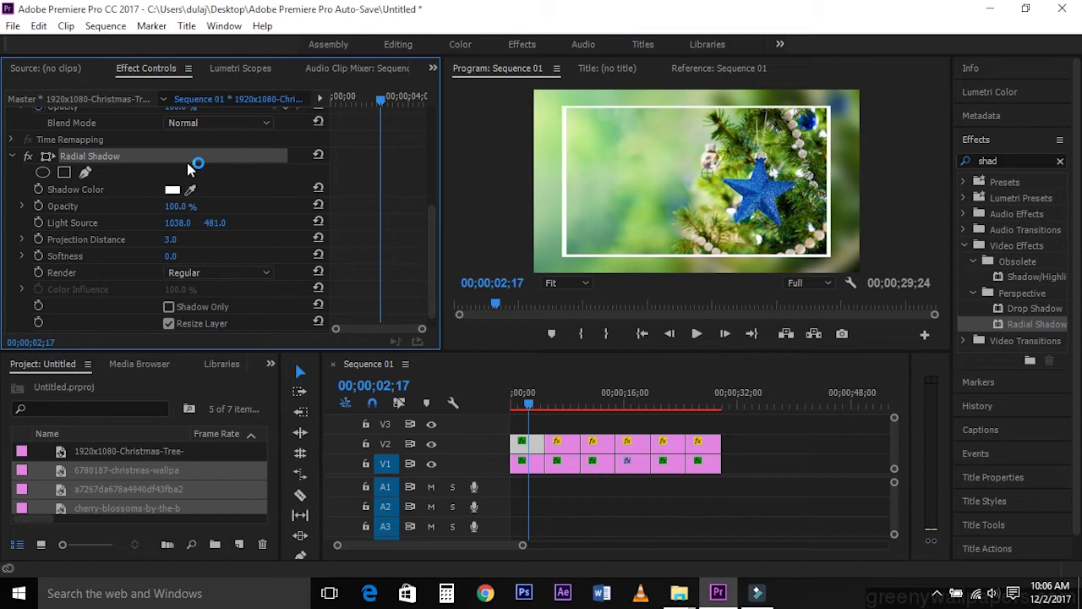
pyautogui.moveTo(558, 427); pyautogui.dragTo(717, 443)
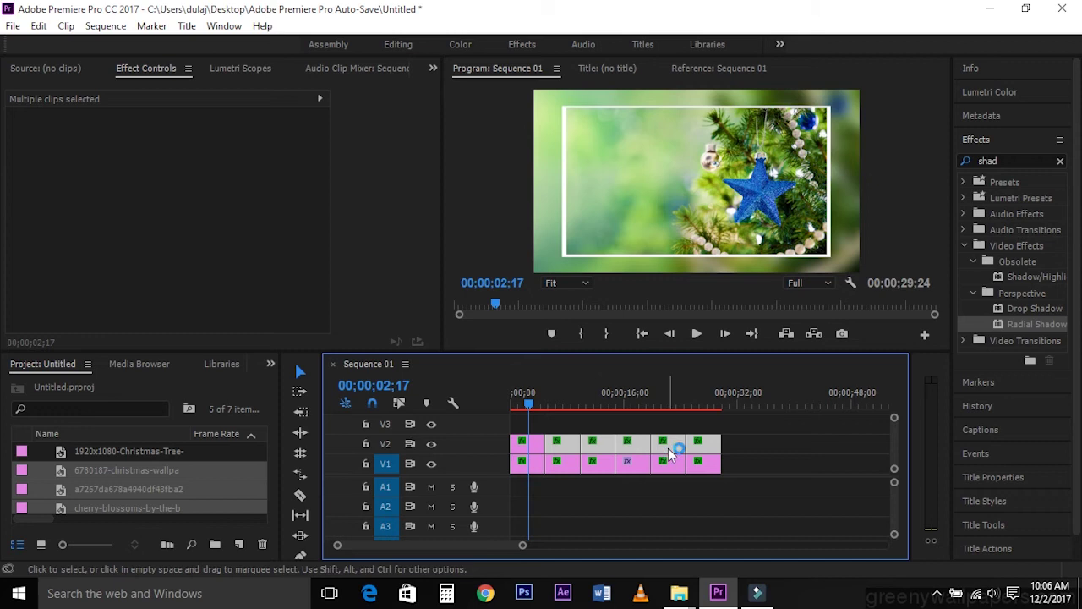
pyautogui.moveTo(528, 404); pyautogui.dragTo(701, 423)
pyautogui.click(572, 486)
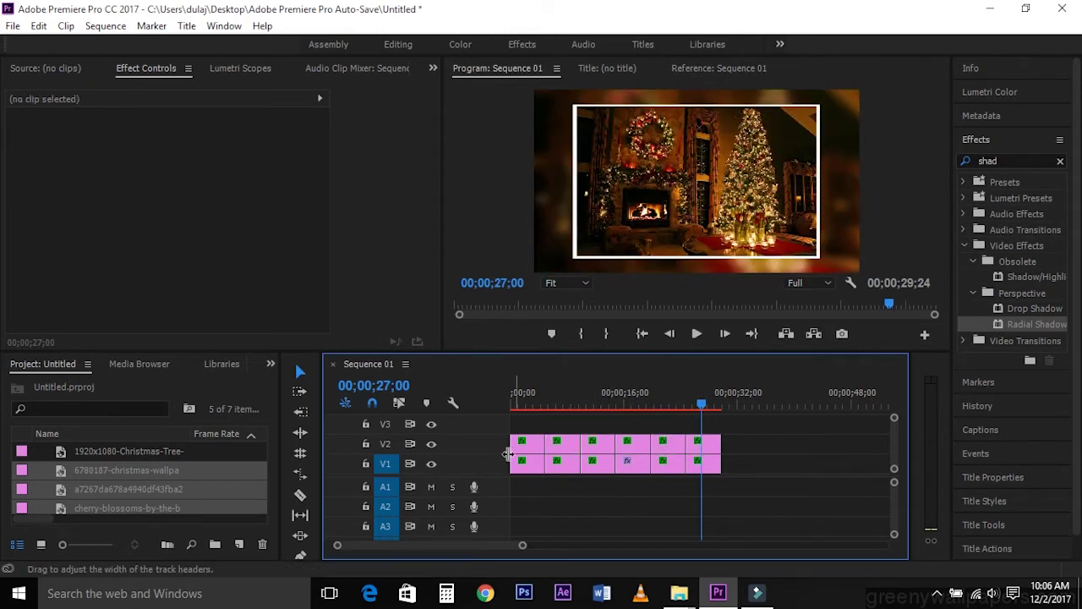
pyautogui.click(538, 399)
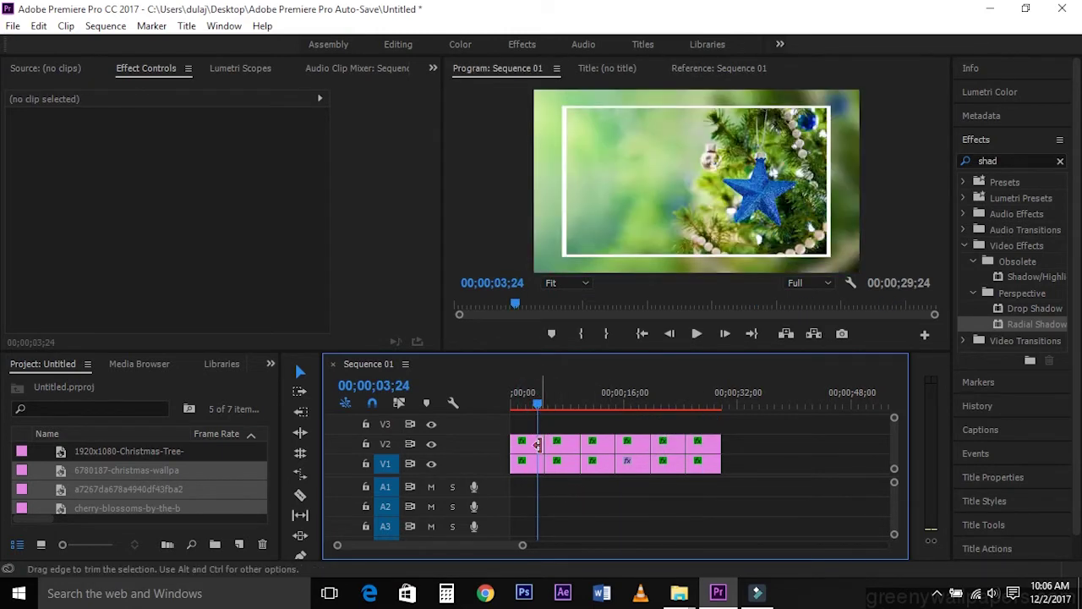
pyautogui.click(536, 446)
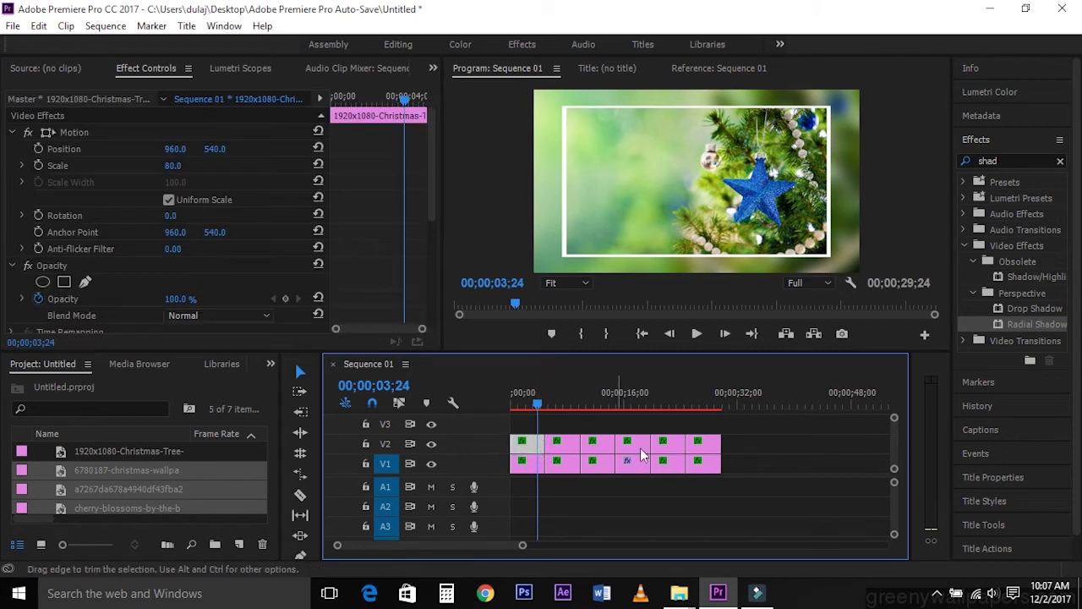
# - Apply Drop Shadow to the first V2 clip and set its Softness to 100
pyautogui.click(1047, 308)
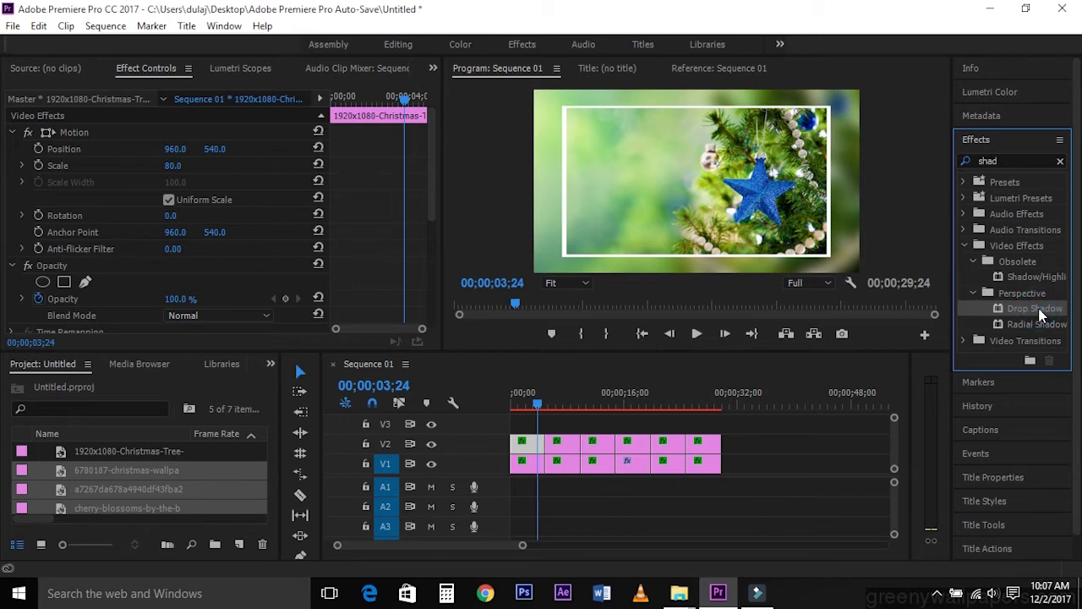
pyautogui.moveTo(1042, 315); pyautogui.dragTo(531, 447)
pyautogui.moveTo(431, 178); pyautogui.dragTo(436, 332)
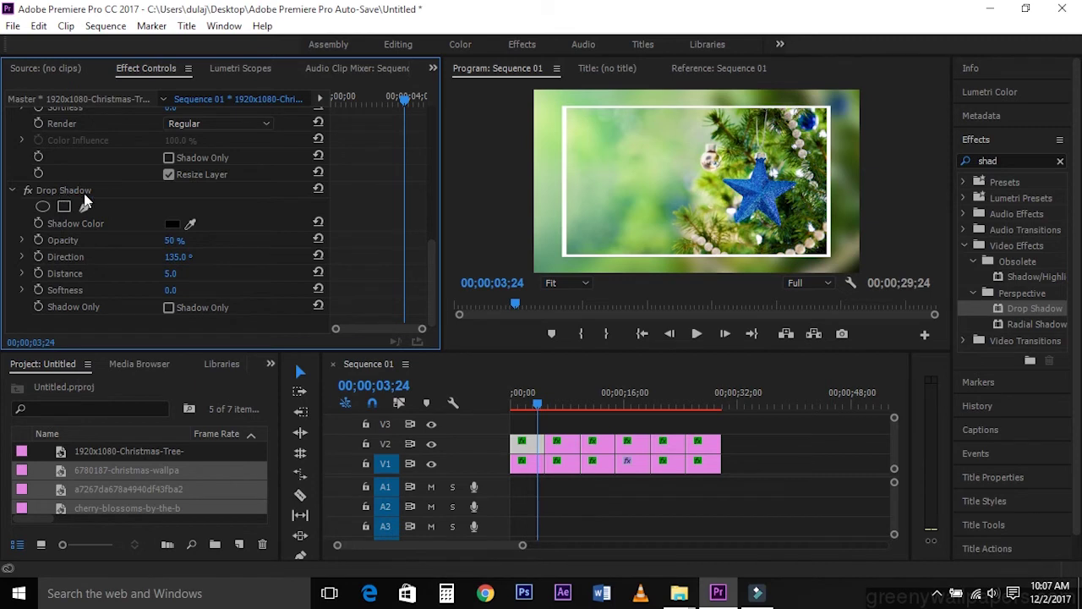
pyautogui.click(173, 290)
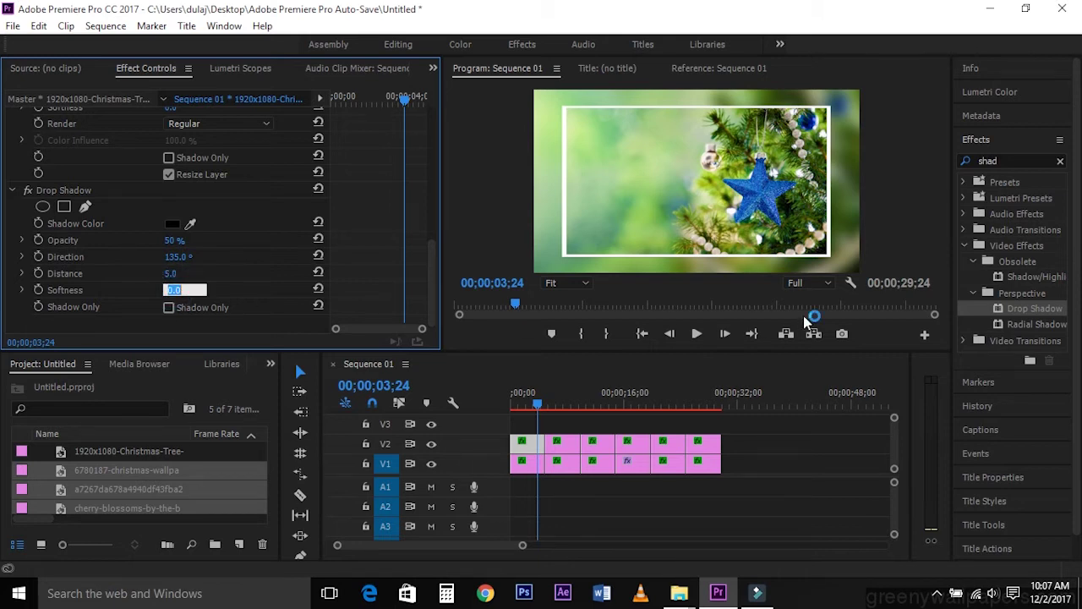
pyautogui.write('100')
pyautogui.press('Return')
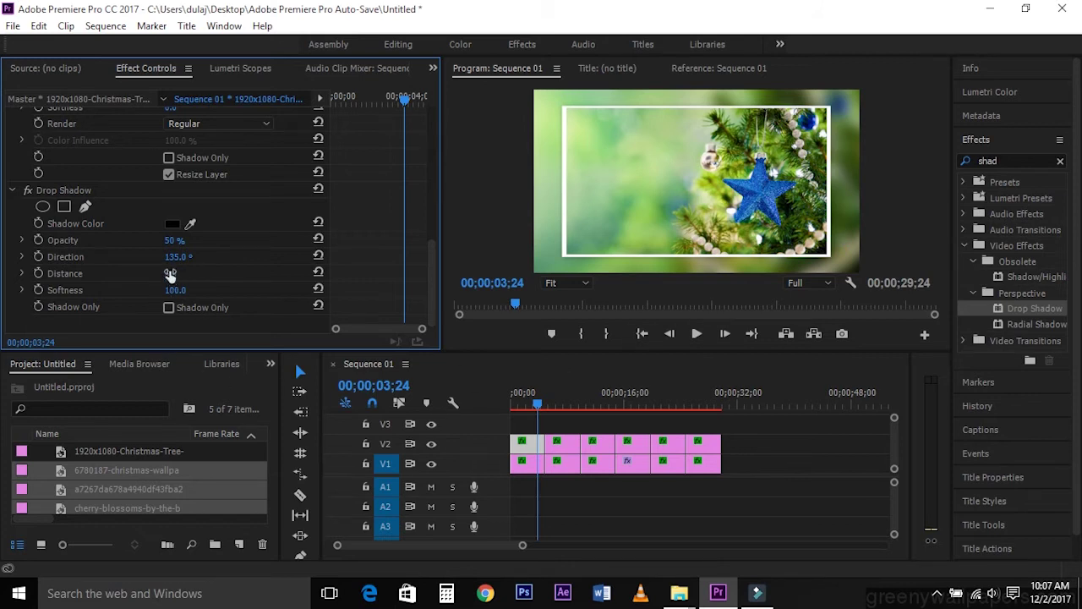
# - Set the drop shadow Distance to 25, try higher Softness values, then return Softness to 100
pyautogui.click(170, 273)
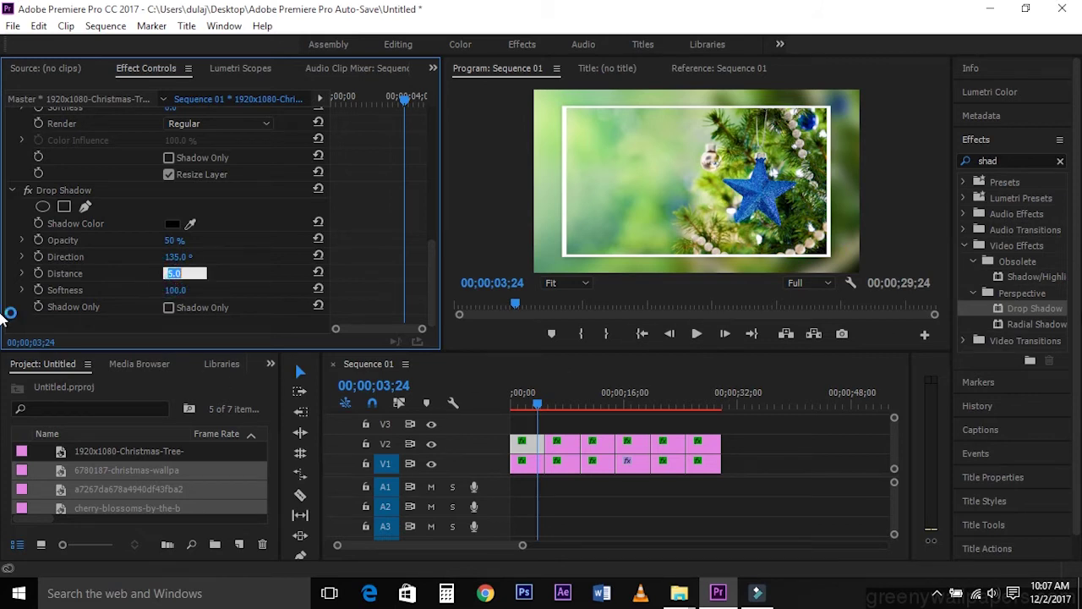
pyautogui.write('25')
pyautogui.click(397, 281)
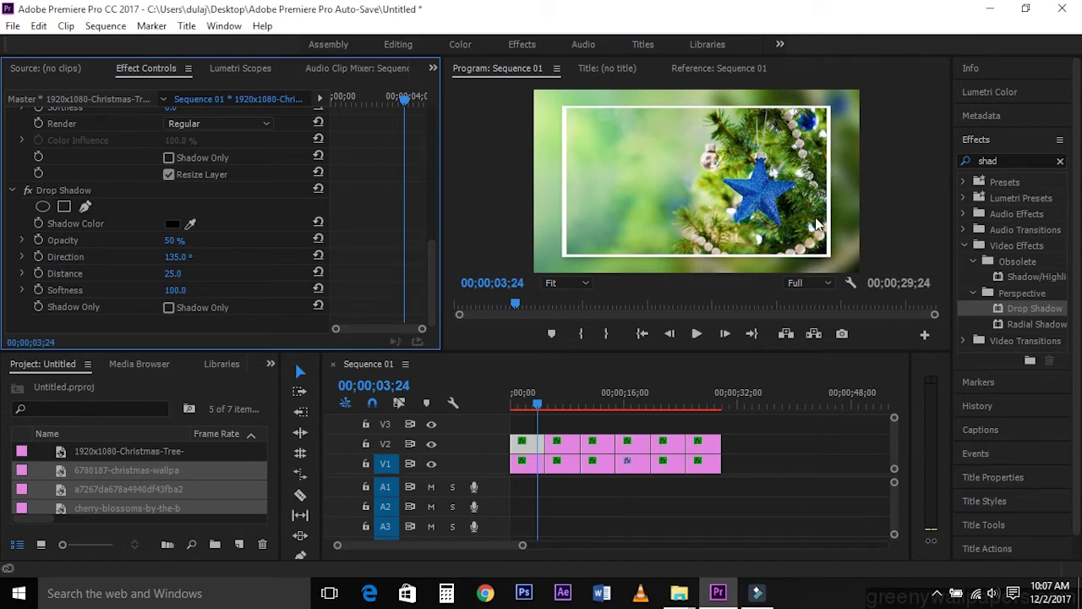
pyautogui.click(175, 290)
pyautogui.write('251')
pyautogui.press('Return')
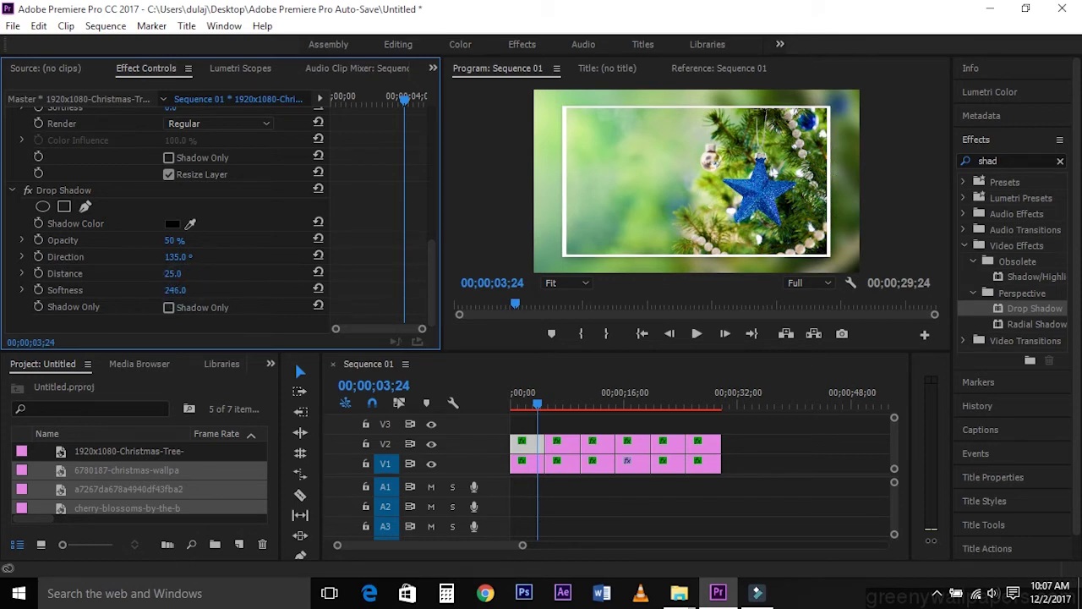
pyautogui.moveTo(175, 290); pyautogui.dragTo(268, 290)
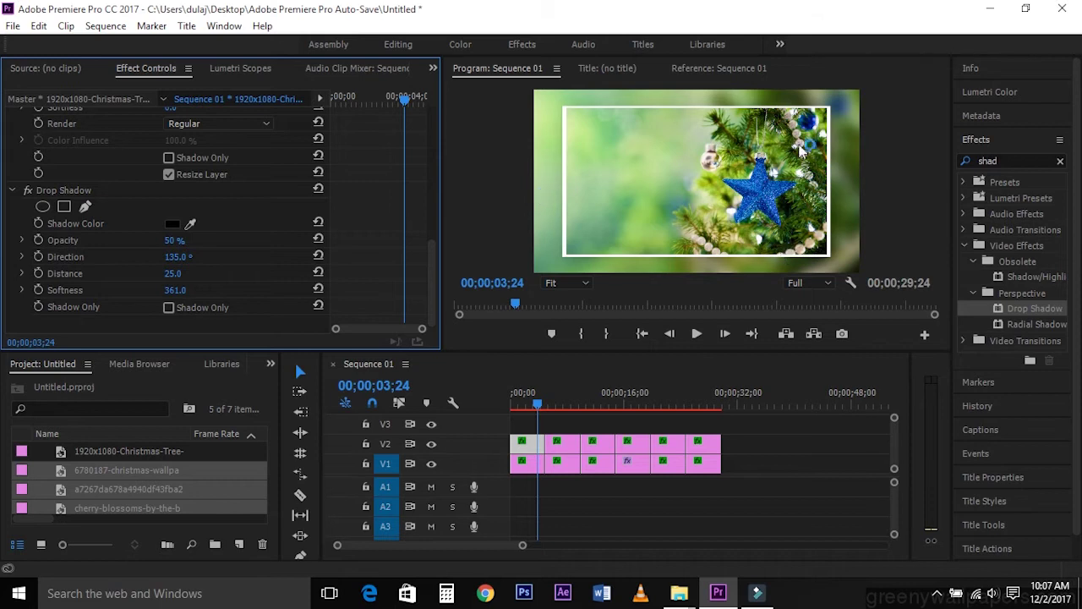
pyautogui.click(832, 220)
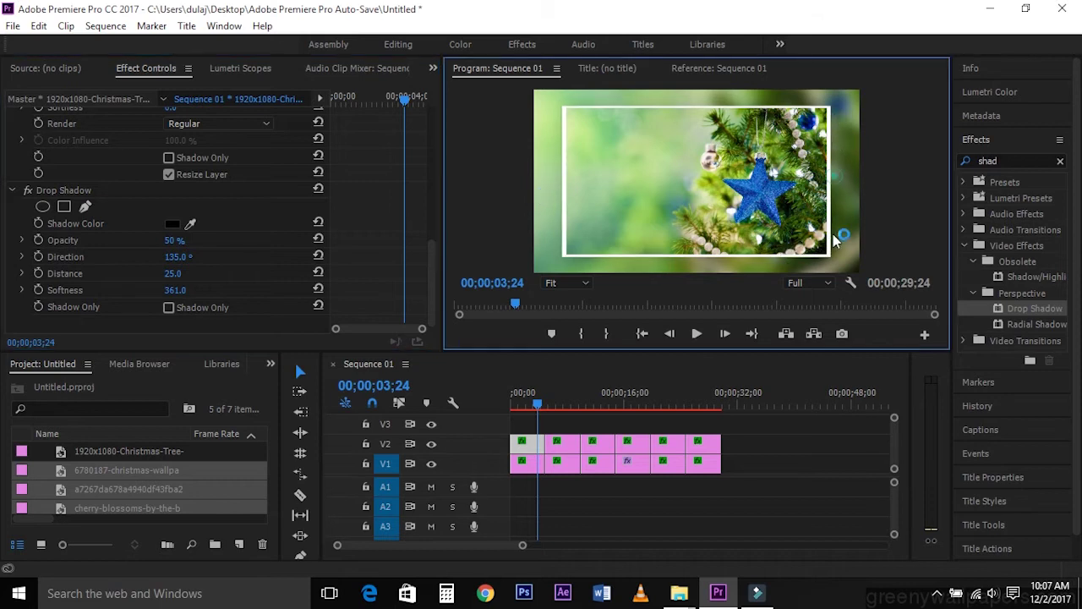
pyautogui.click(169, 290)
pyautogui.write('100')
pyautogui.press('Return')
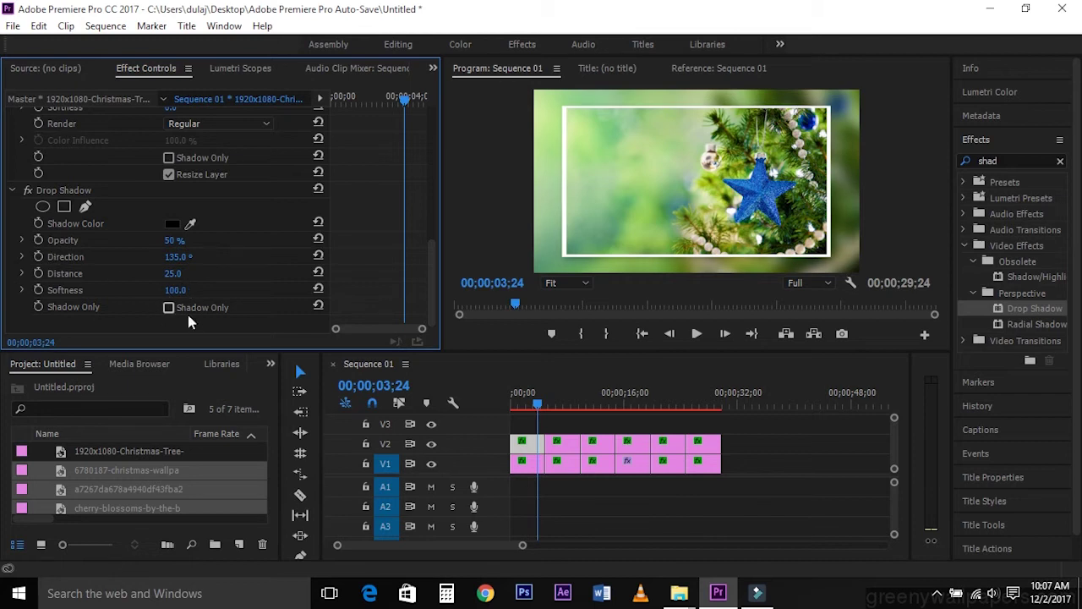
pyautogui.click(57, 193)
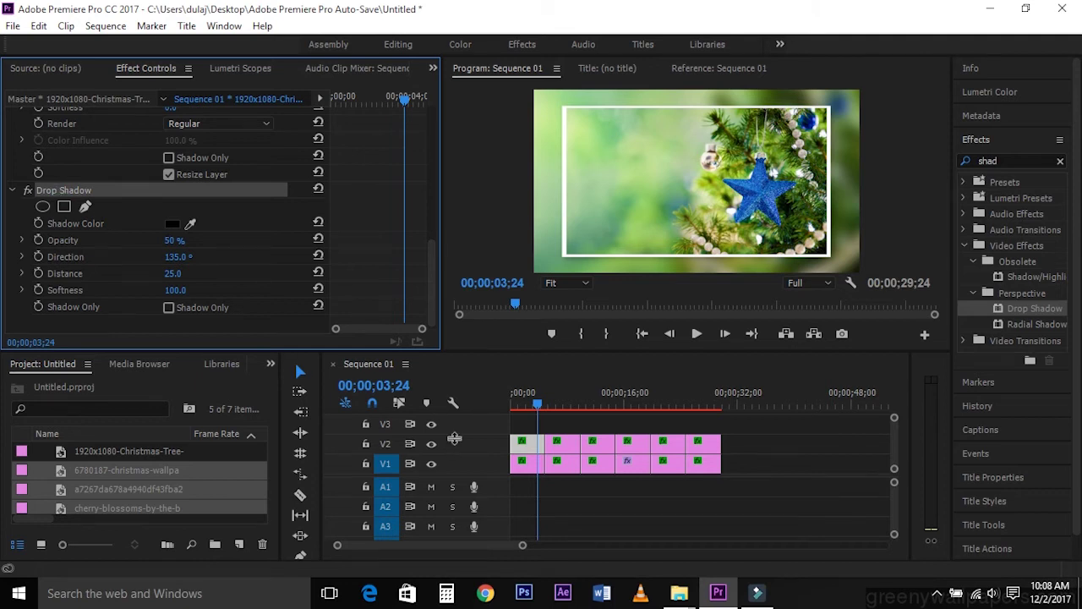
# - Select the V2 photos, preview their drop shadows through the sequence, then deselect near the start
pyautogui.moveTo(569, 431); pyautogui.dragTo(724, 455)
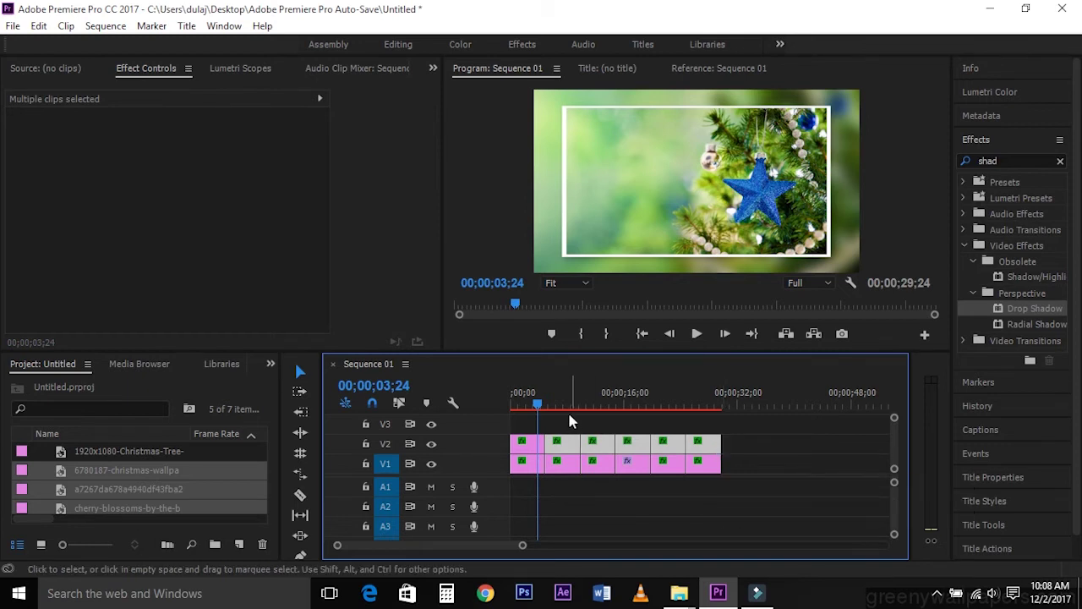
pyautogui.moveTo(542, 412); pyautogui.dragTo(602, 405)
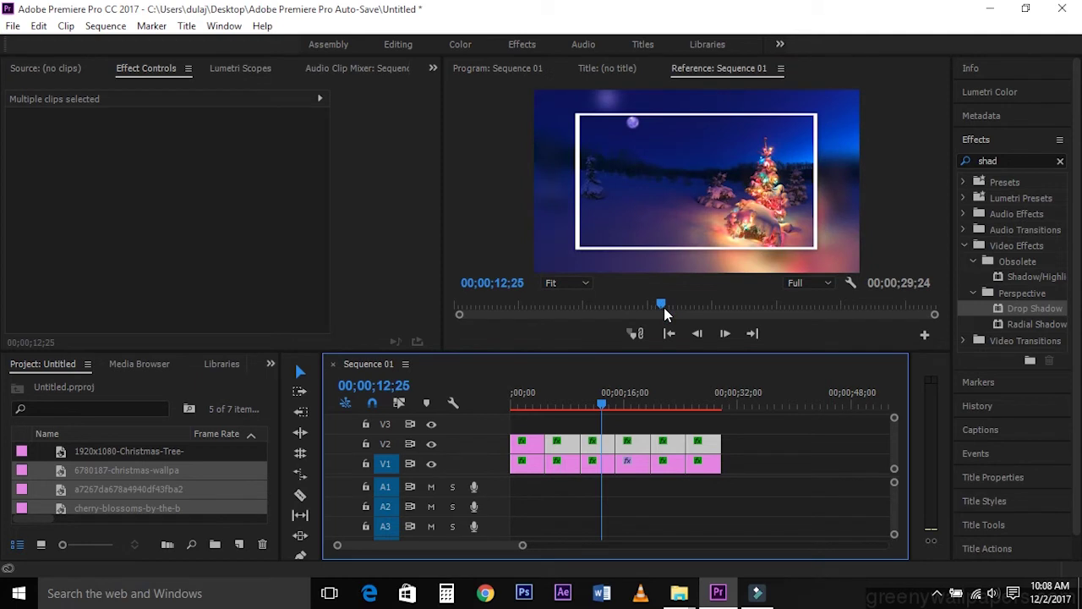
pyautogui.moveTo(603, 403); pyautogui.dragTo(627, 404)
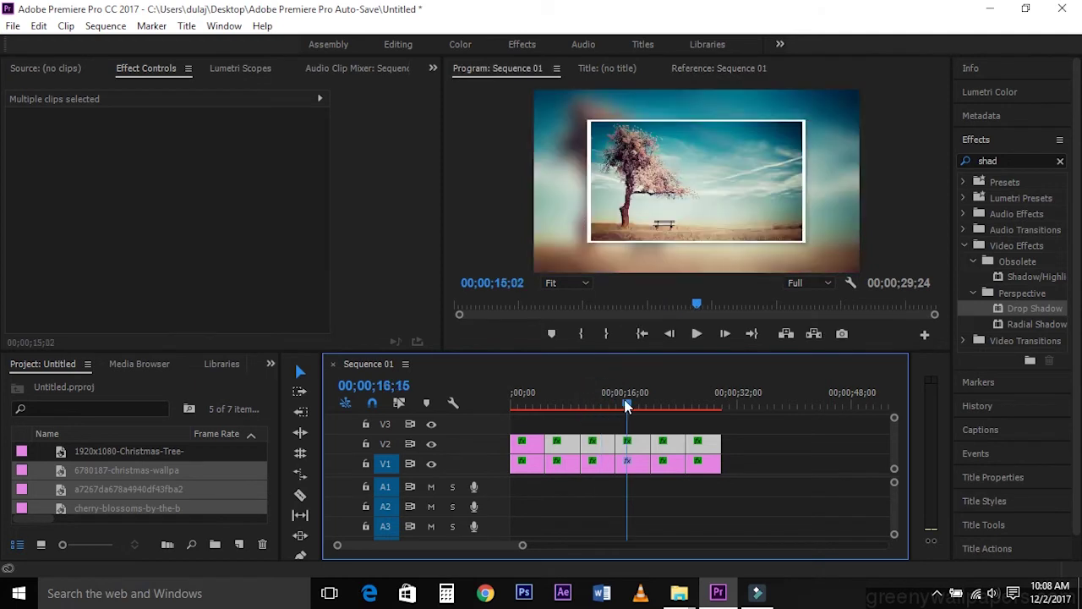
pyautogui.click(571, 508)
pyautogui.click(533, 403)
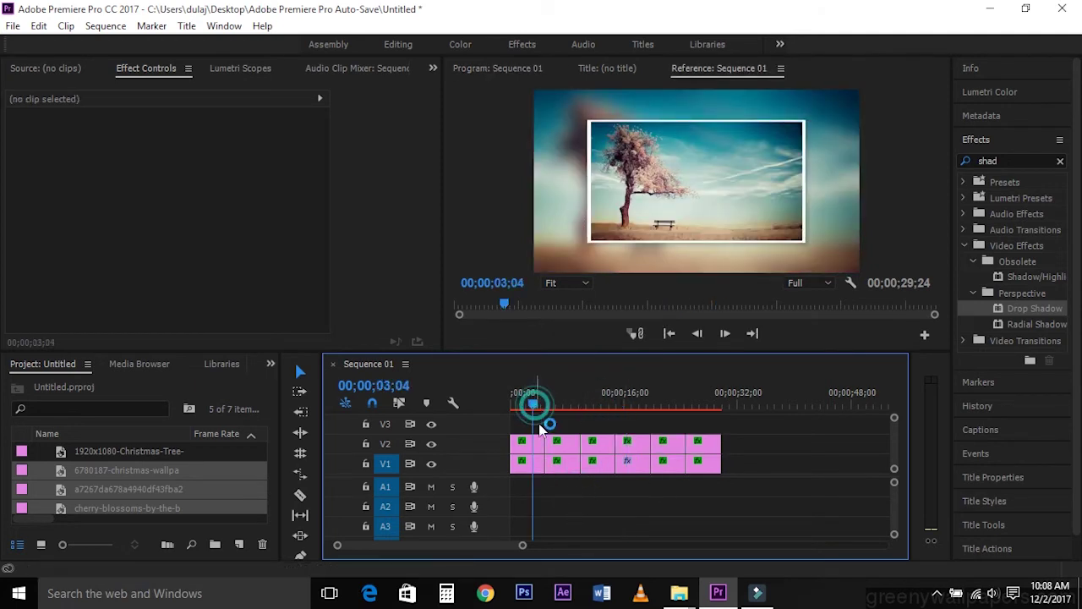
# - Keyframe the first photo's Scale from 57 at the clip start to 80 later
pyautogui.click(538, 444)
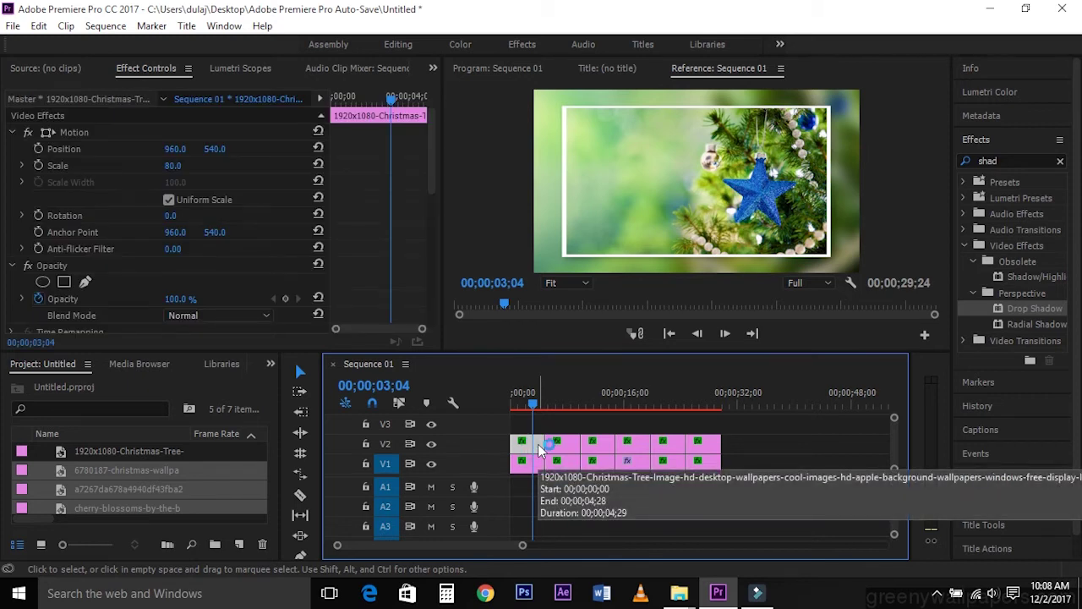
pyautogui.click(38, 165)
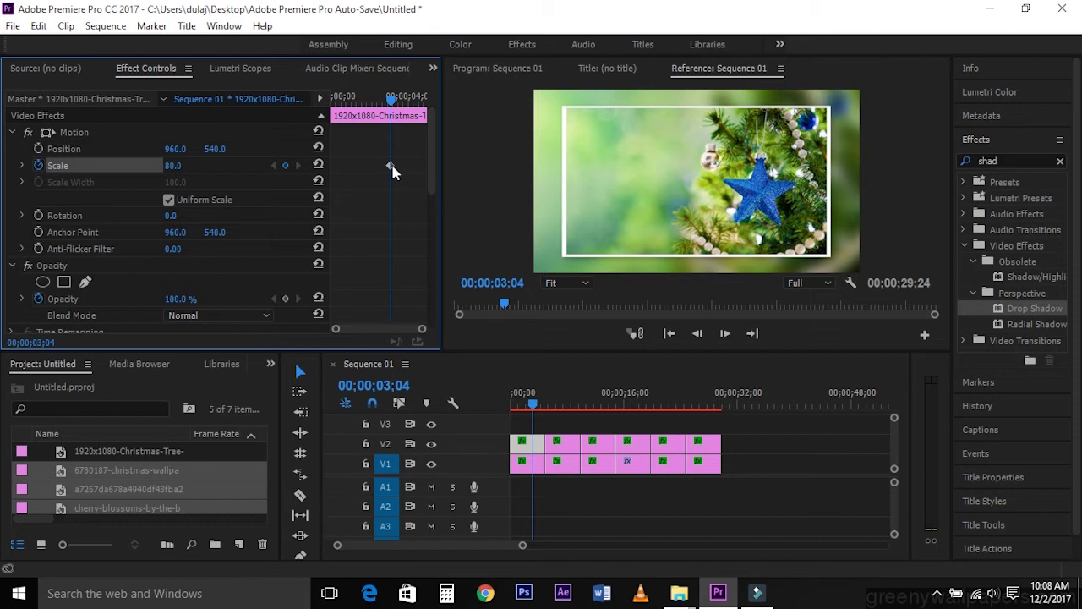
pyautogui.click(392, 167)
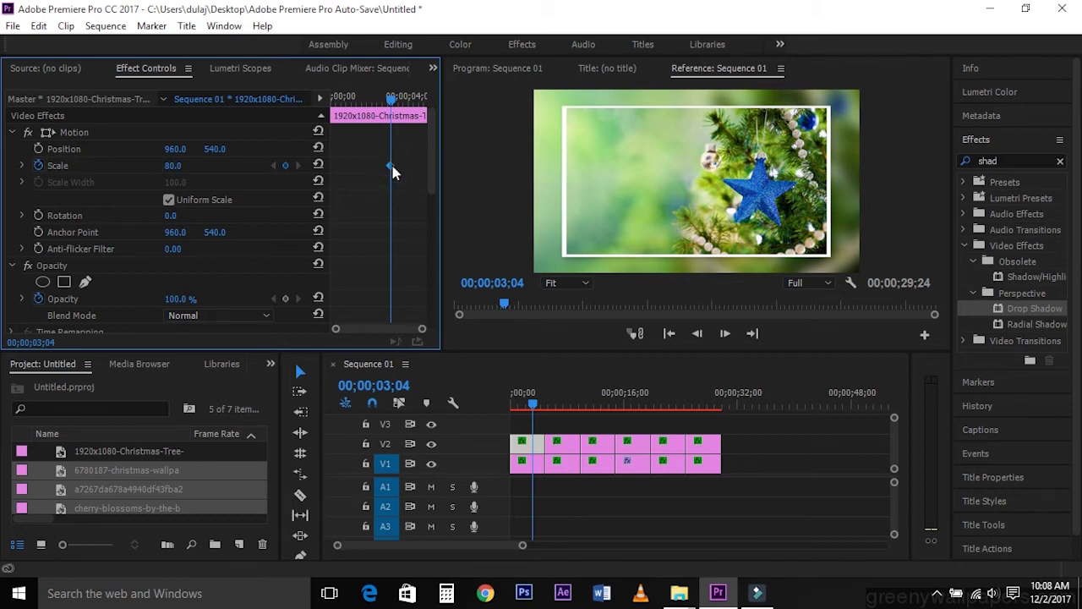
pyautogui.moveTo(391, 168); pyautogui.dragTo(449, 172)
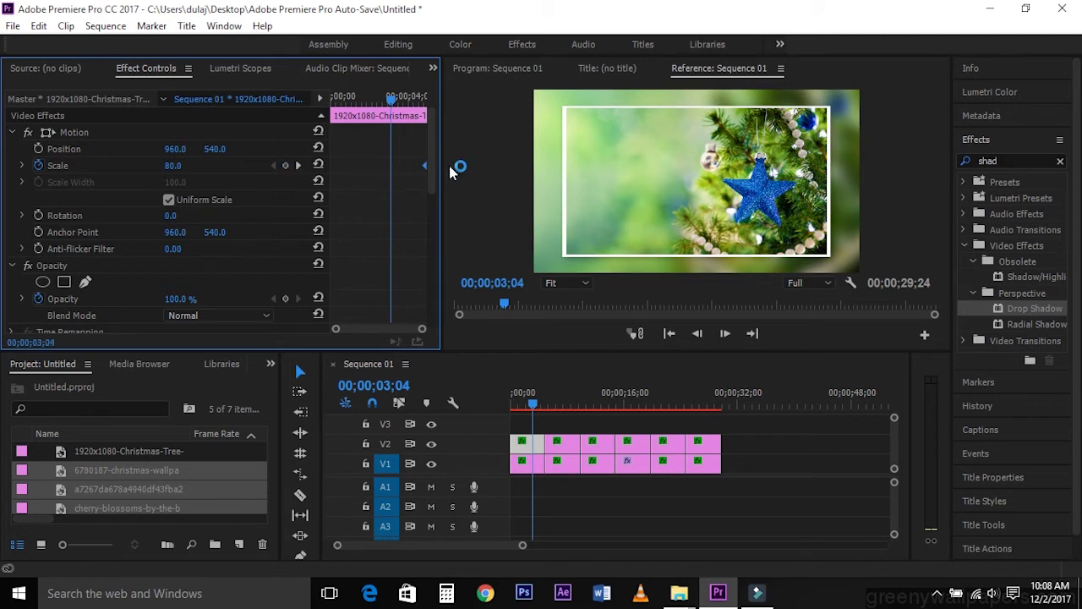
pyautogui.moveTo(172, 169); pyautogui.dragTo(152, 169)
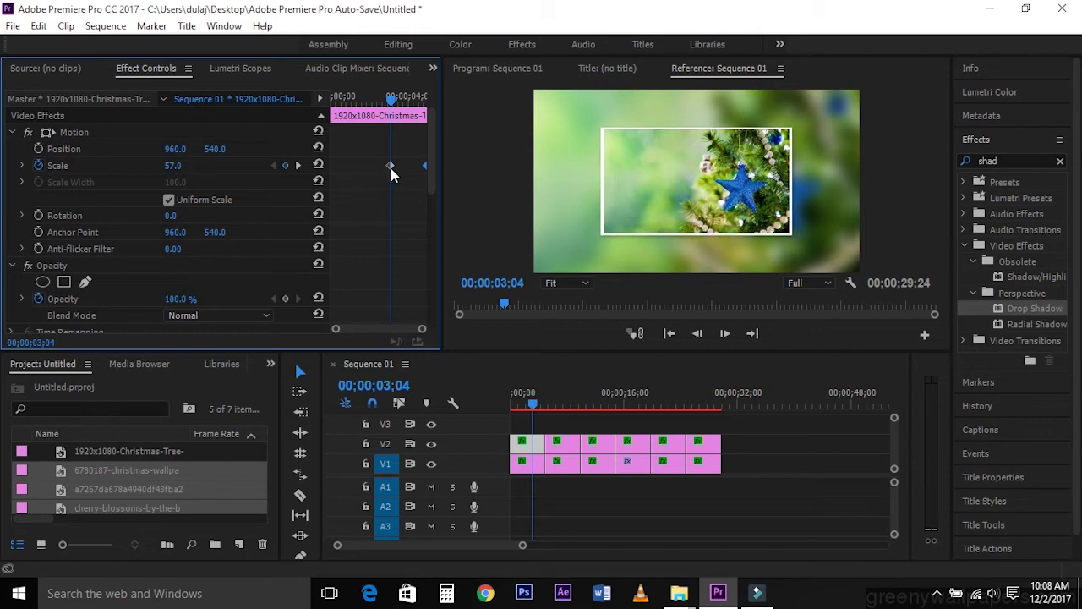
pyautogui.moveTo(369, 172); pyautogui.dragTo(334, 171)
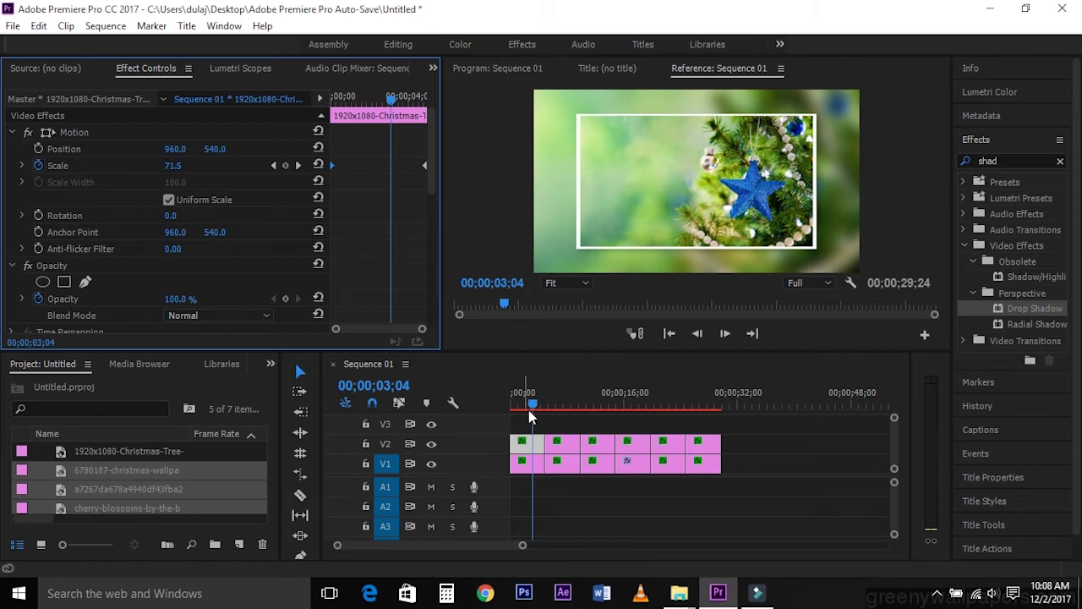
pyautogui.moveTo(532, 401); pyautogui.dragTo(501, 400)
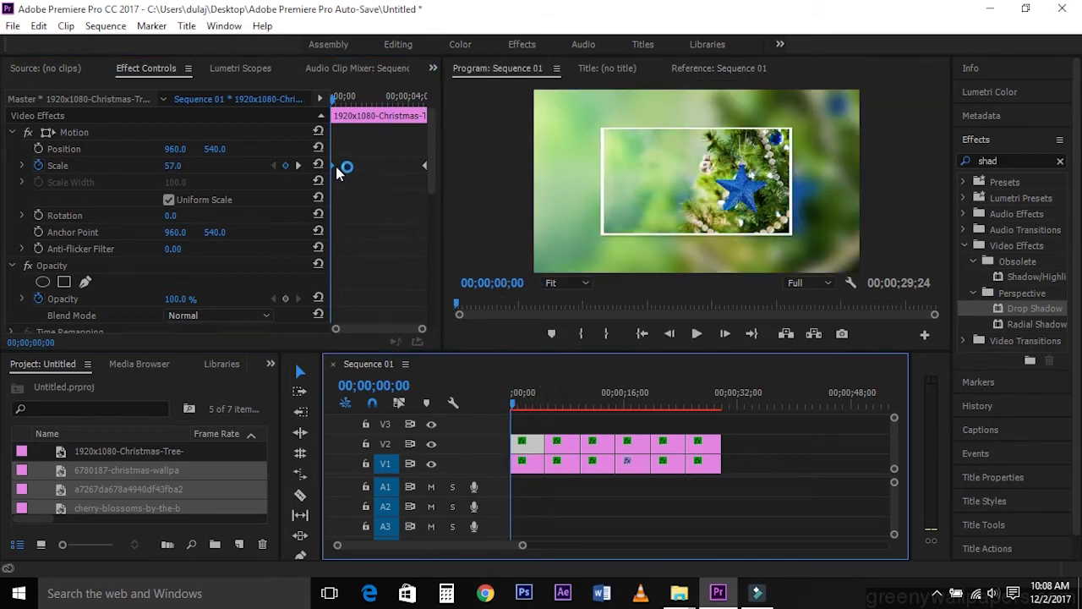
# - Apply Ease In and Ease Out to the two Scale keyframes and play the animation
pyautogui.rightClick(333, 165)
pyautogui.click(393, 390)
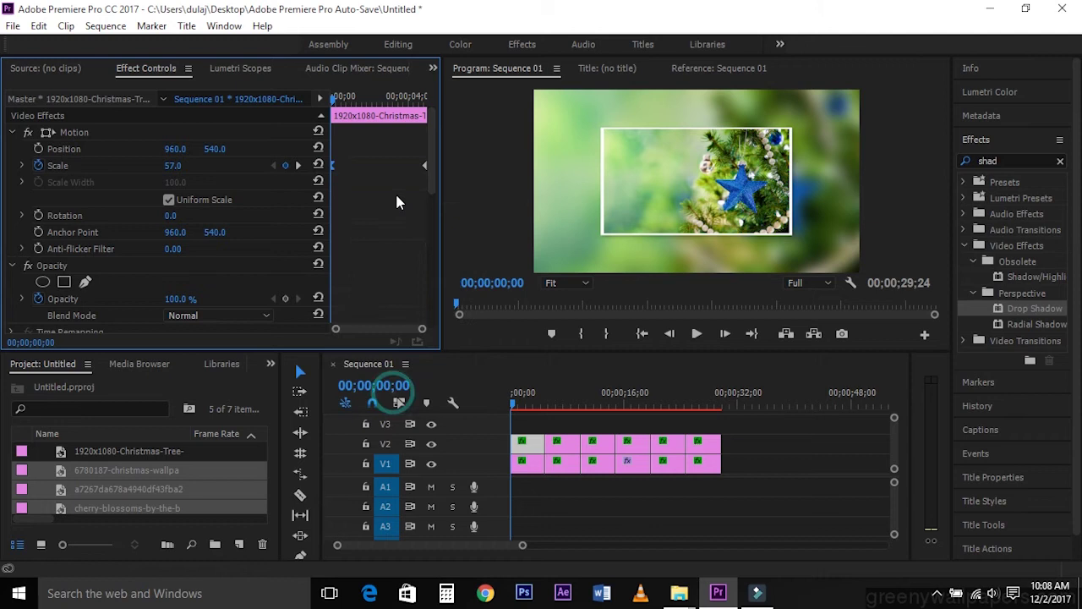
pyautogui.rightClick(424, 166)
pyautogui.click(469, 407)
pyautogui.click(699, 334)
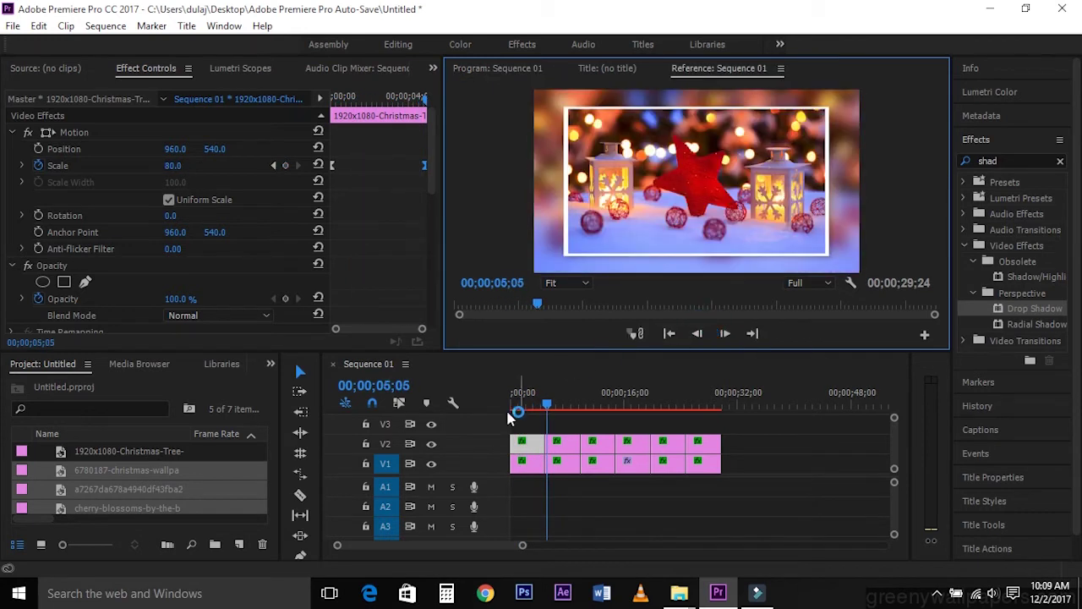
# - Keyframe the first photo's Rotation at -8° and 3°, moving the 3° keyframe to the clip end
pyautogui.click(531, 399)
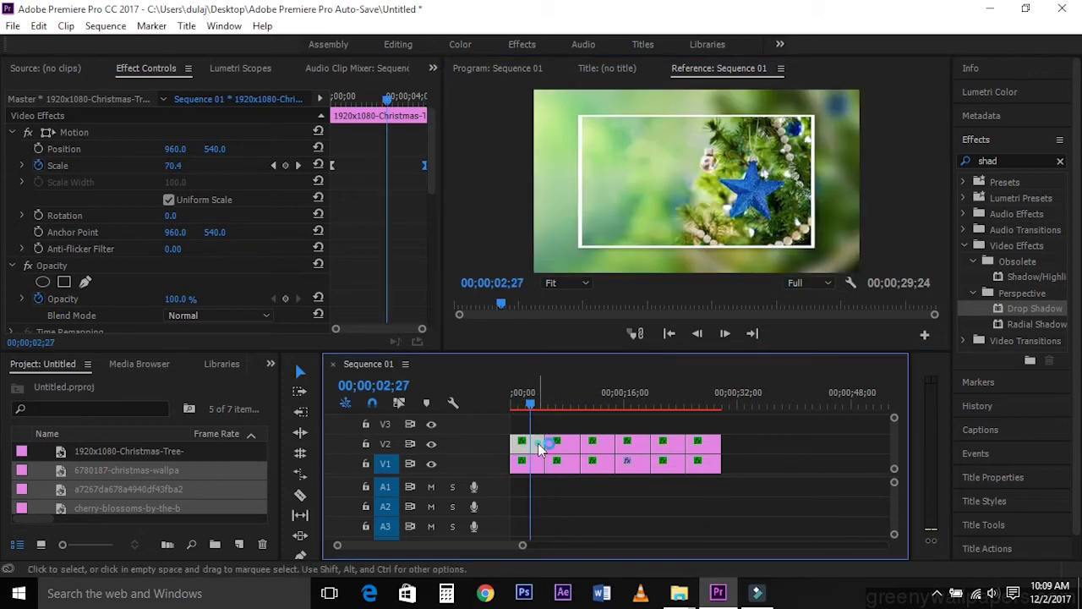
pyautogui.click(39, 218)
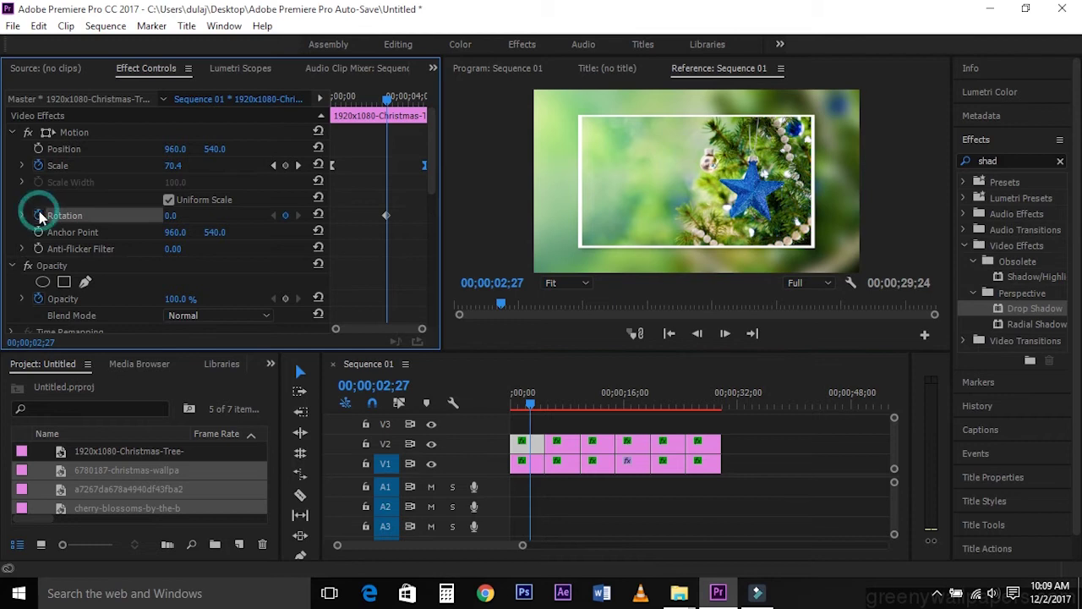
pyautogui.click(172, 215)
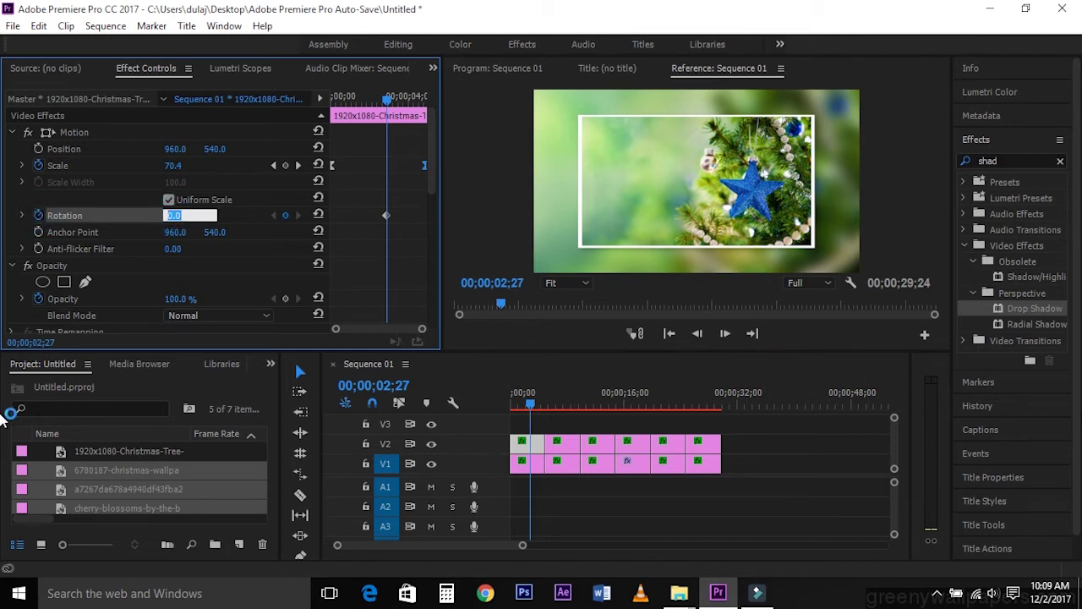
pyautogui.write('-8')
pyautogui.press('Return')
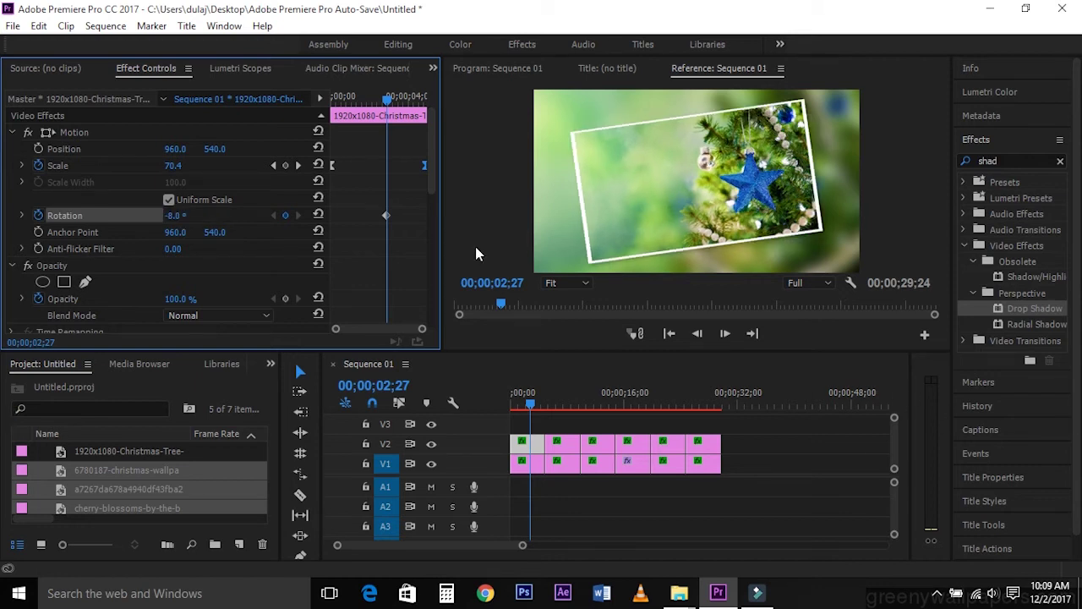
pyautogui.click(388, 215)
pyautogui.click(283, 217)
pyautogui.click(185, 216)
pyautogui.write('3')
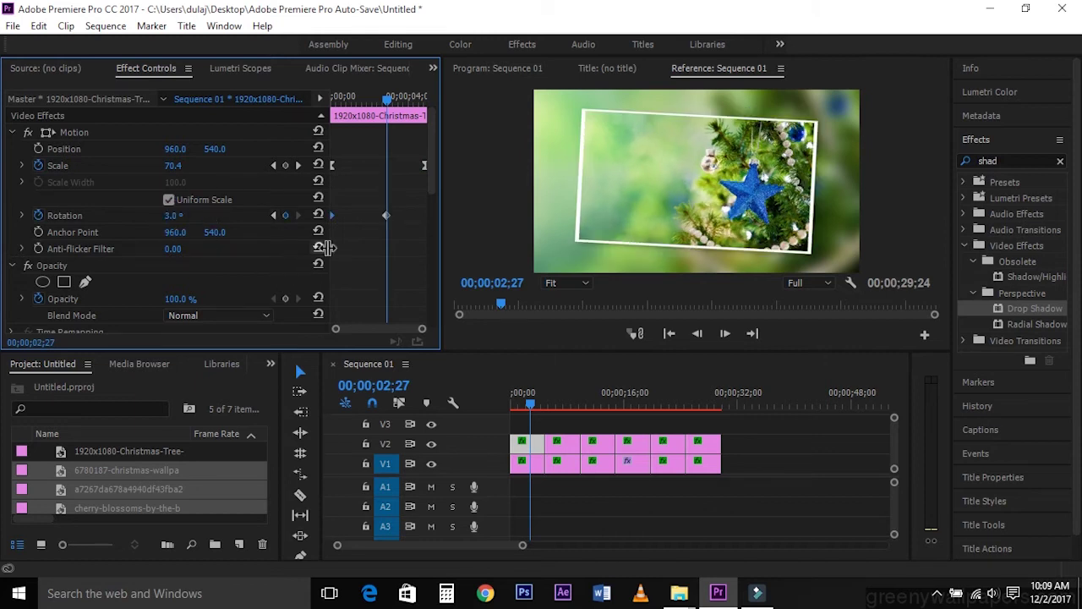
pyautogui.moveTo(388, 216); pyautogui.dragTo(488, 226)
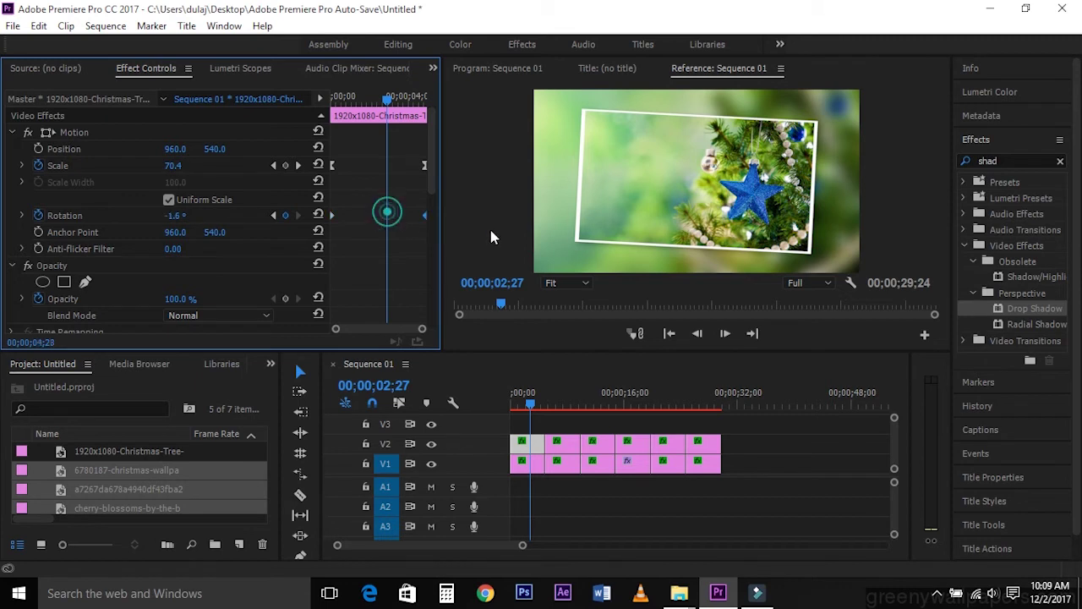
# - Apply Ease In and Ease Out to the two Rotation keyframes
pyautogui.rightClick(336, 217)
pyautogui.click(375, 437)
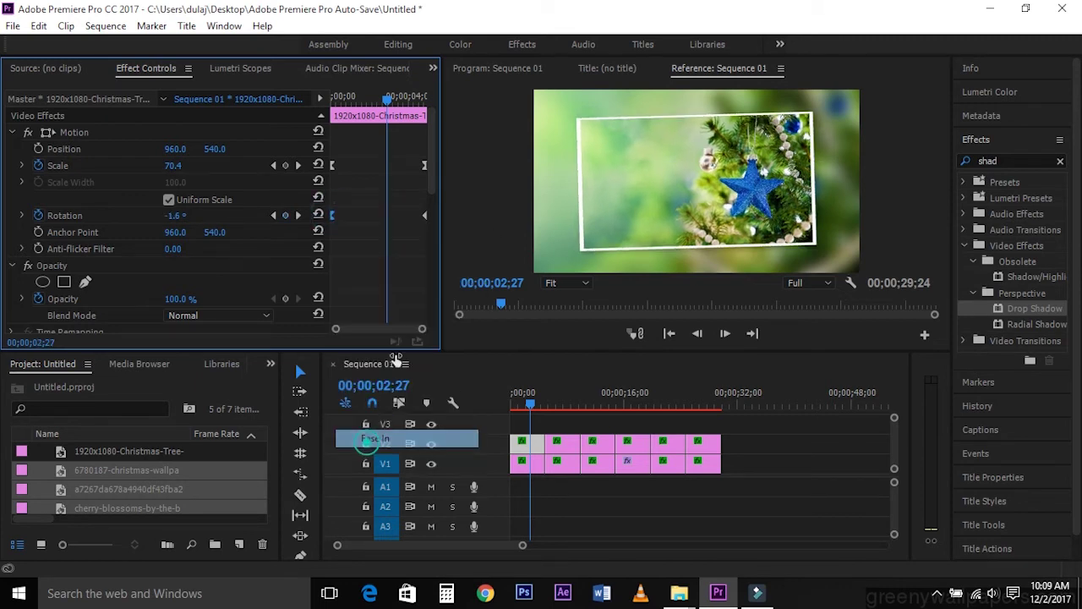
pyautogui.rightClick(425, 220)
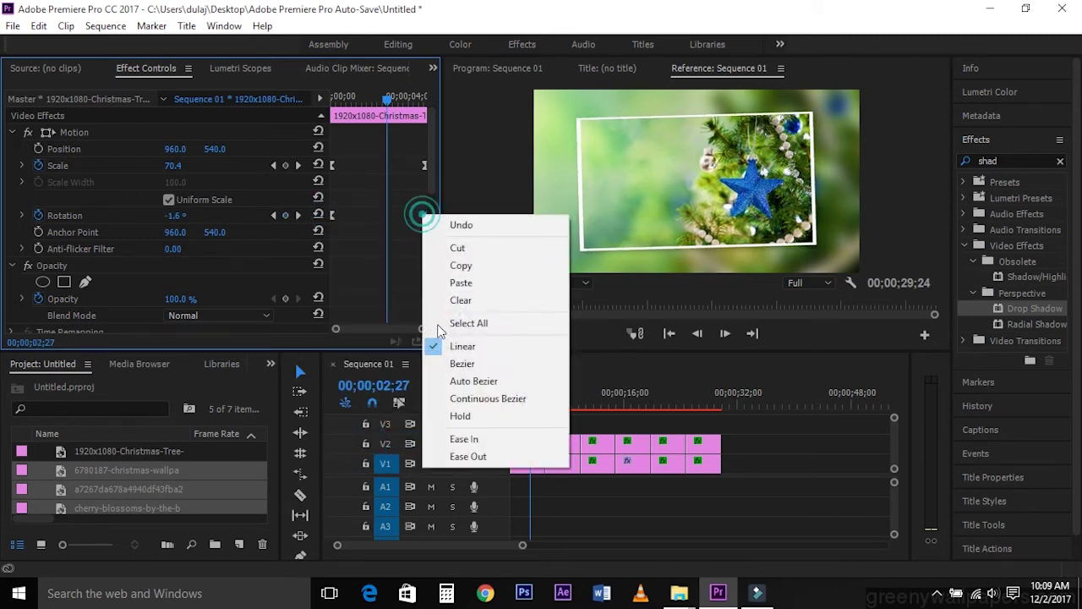
pyautogui.click(477, 464)
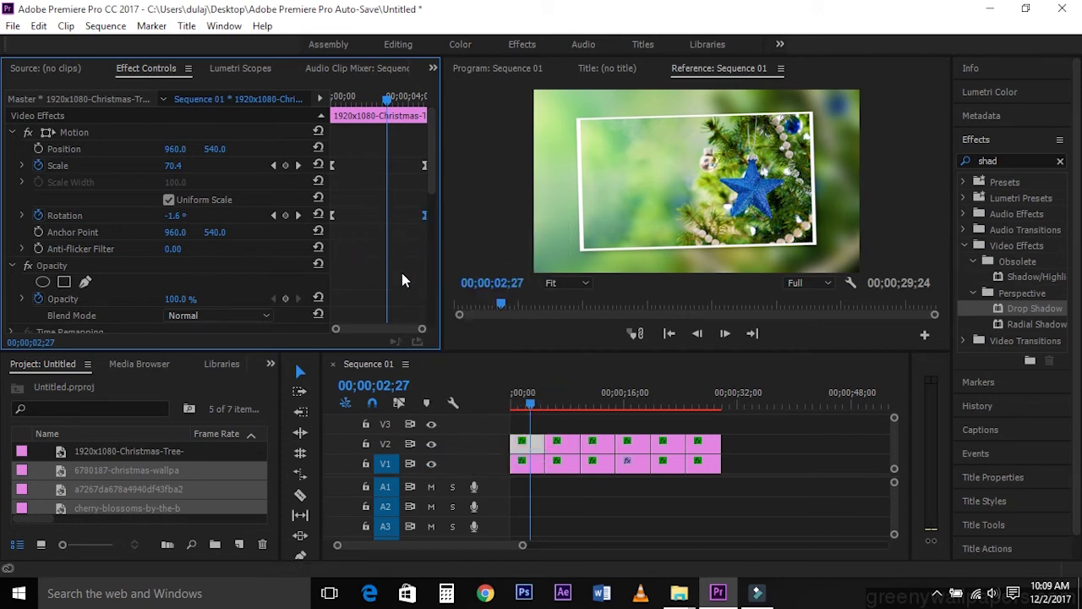
pyautogui.click(567, 446)
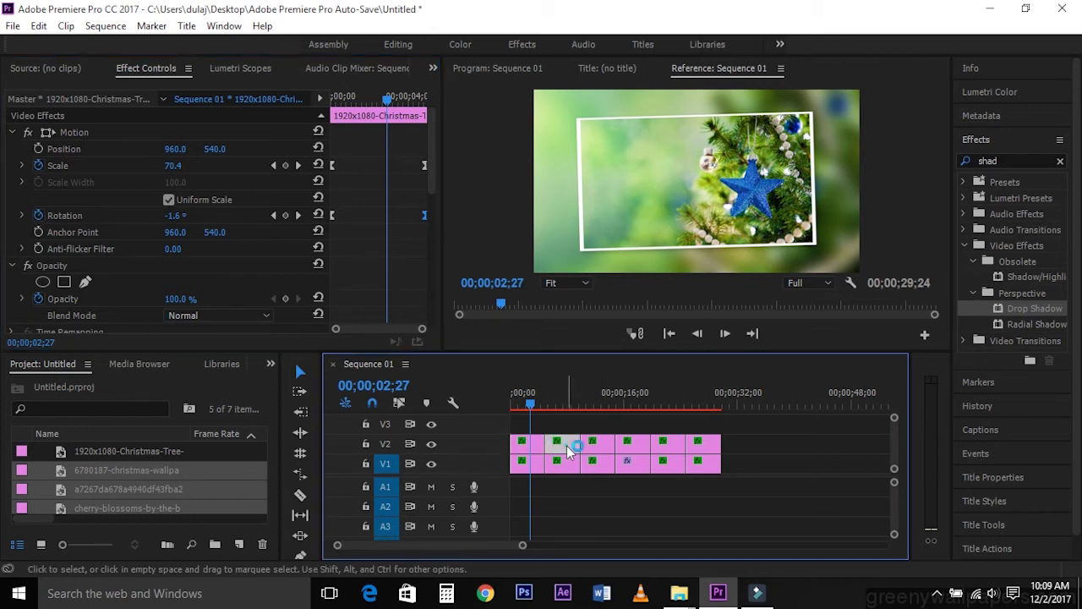
pyautogui.click(570, 405)
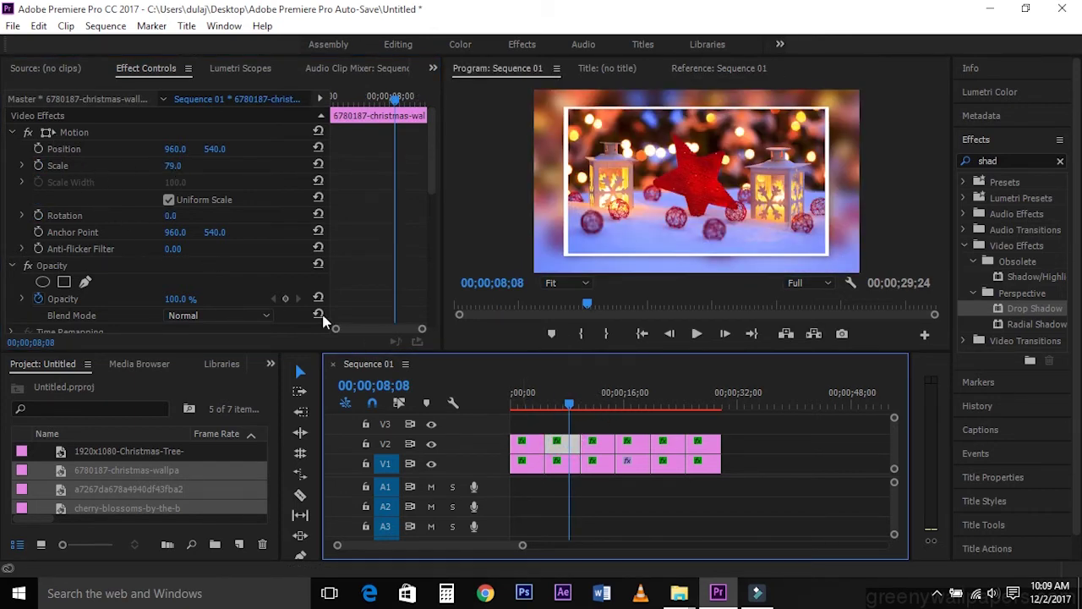
pyautogui.click(532, 444)
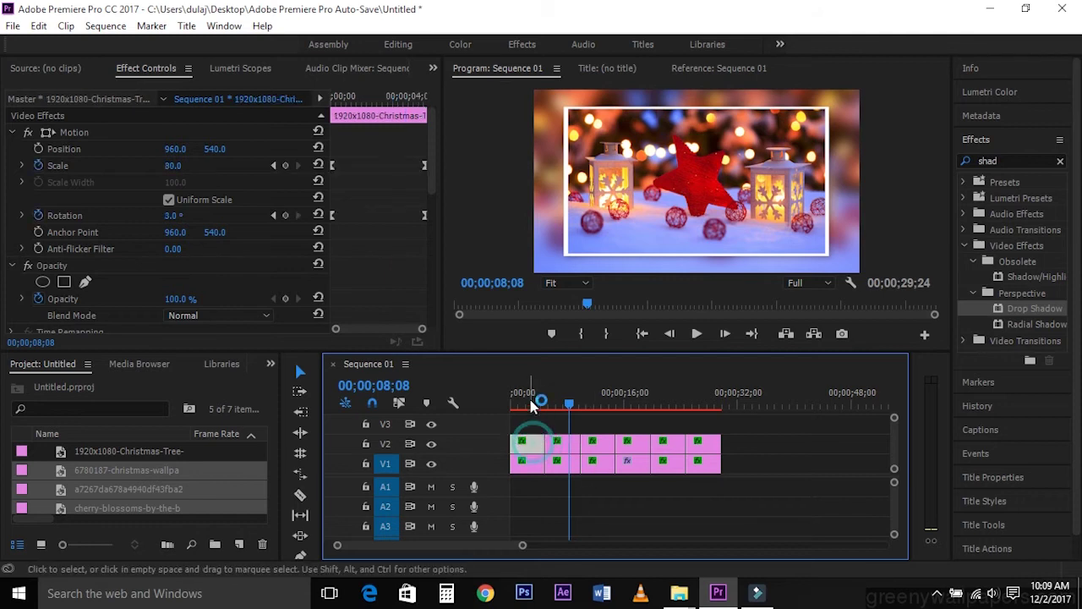
pyautogui.click(528, 403)
pyautogui.click(69, 133)
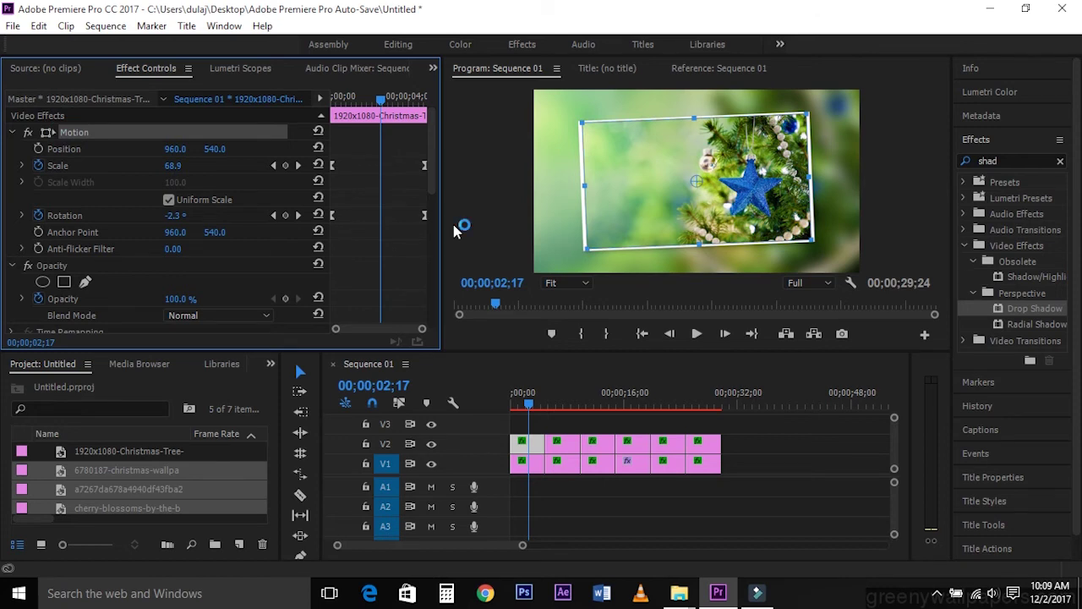
pyautogui.click(567, 444)
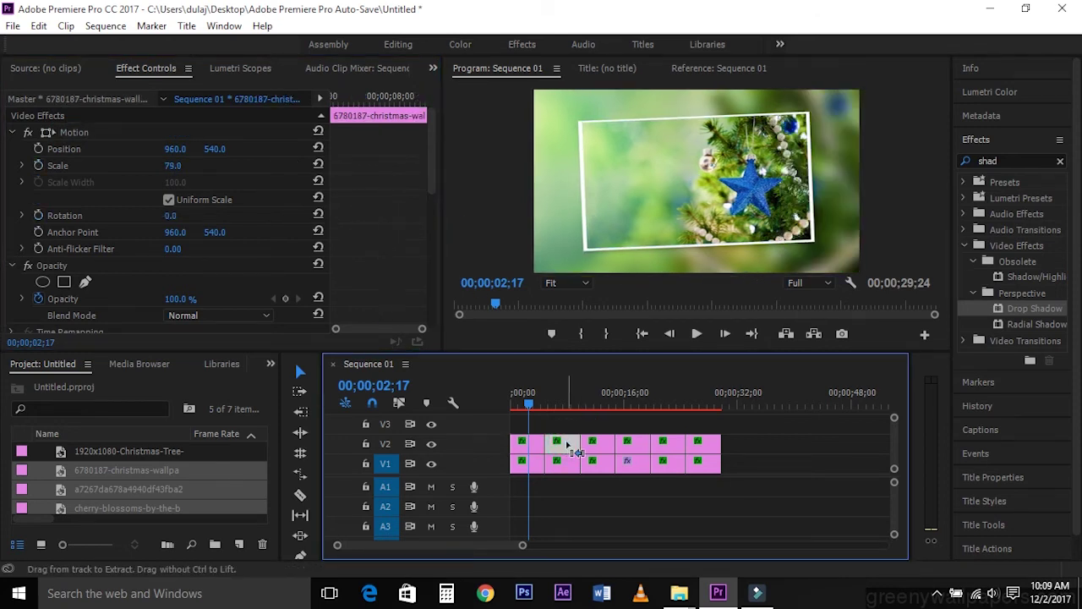
pyautogui.click(555, 396)
pyautogui.click(556, 403)
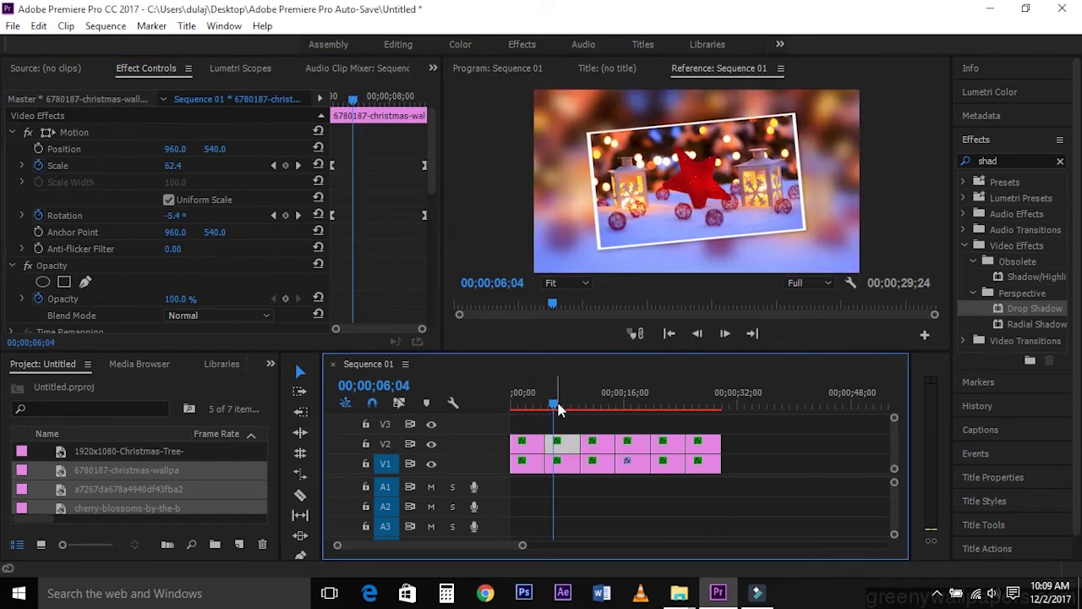
pyautogui.moveTo(562, 404); pyautogui.dragTo(569, 405)
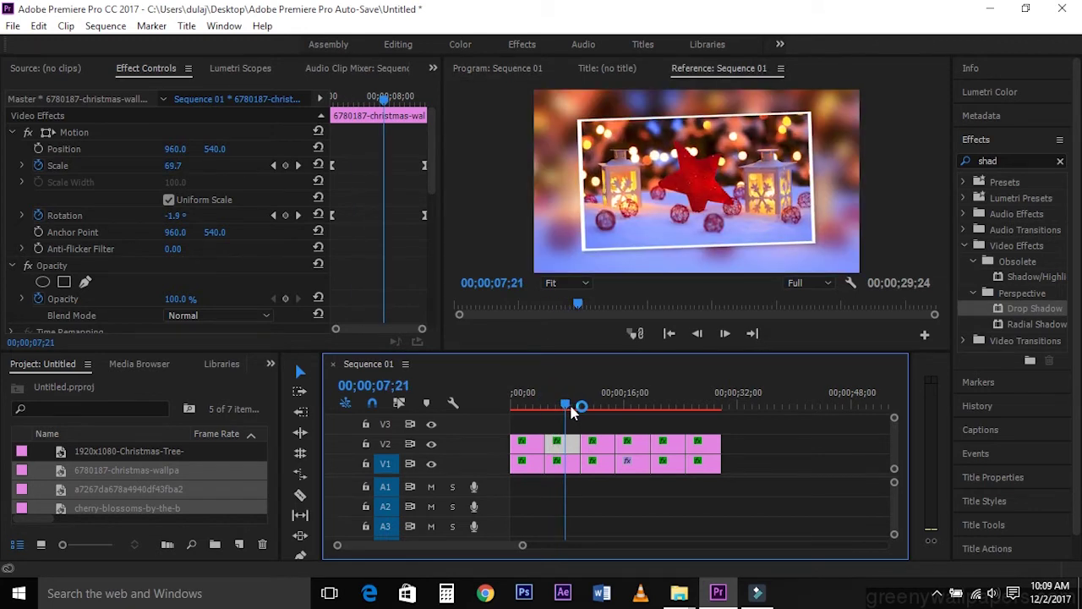
pyautogui.click(604, 444)
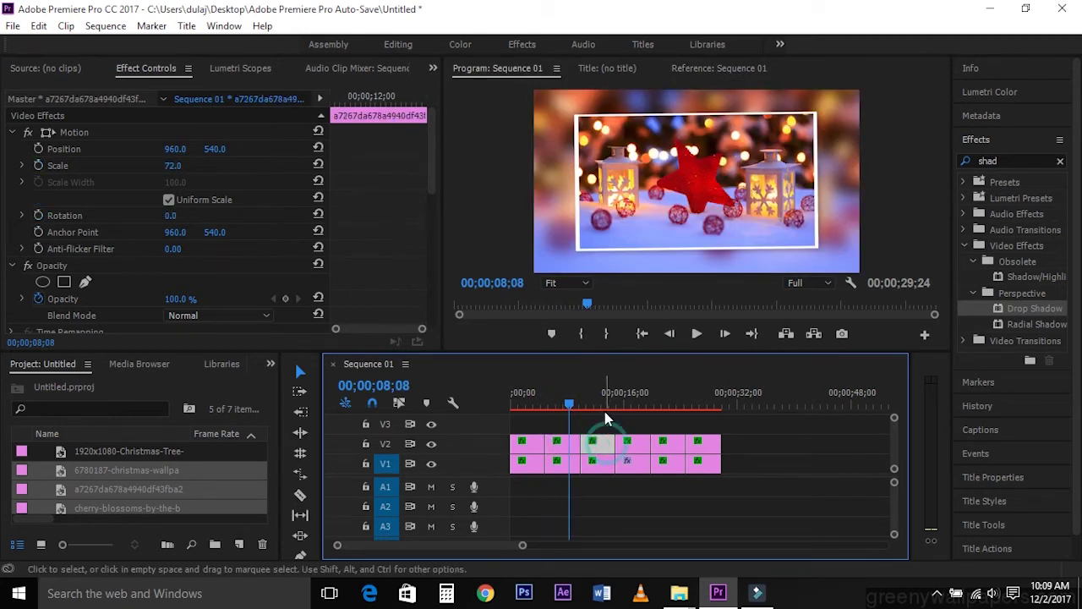
pyautogui.click(605, 403)
pyautogui.click(605, 404)
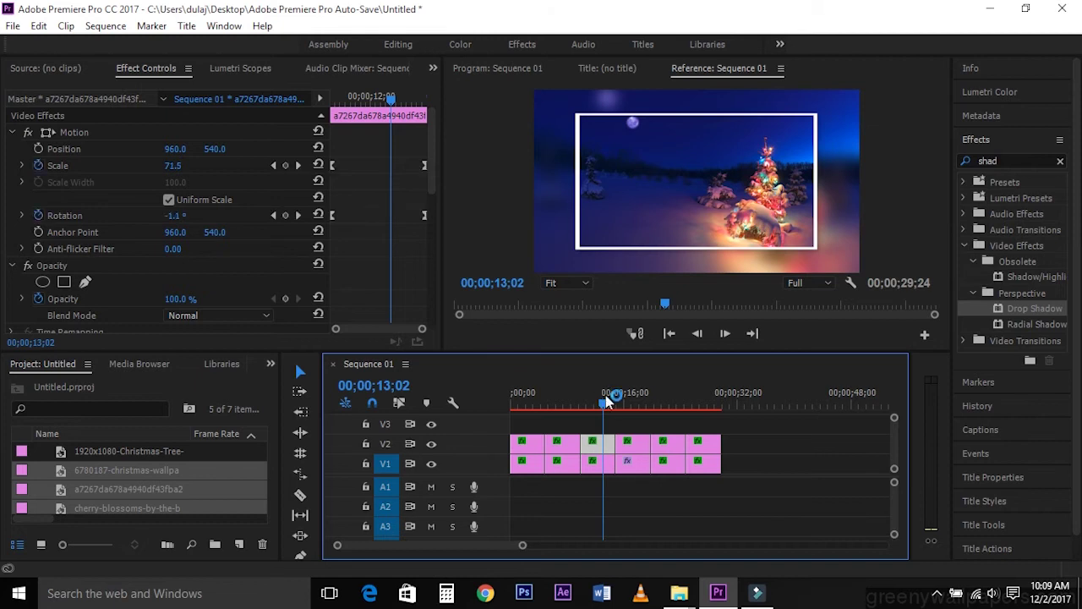
pyautogui.click(642, 445)
pyautogui.click(635, 404)
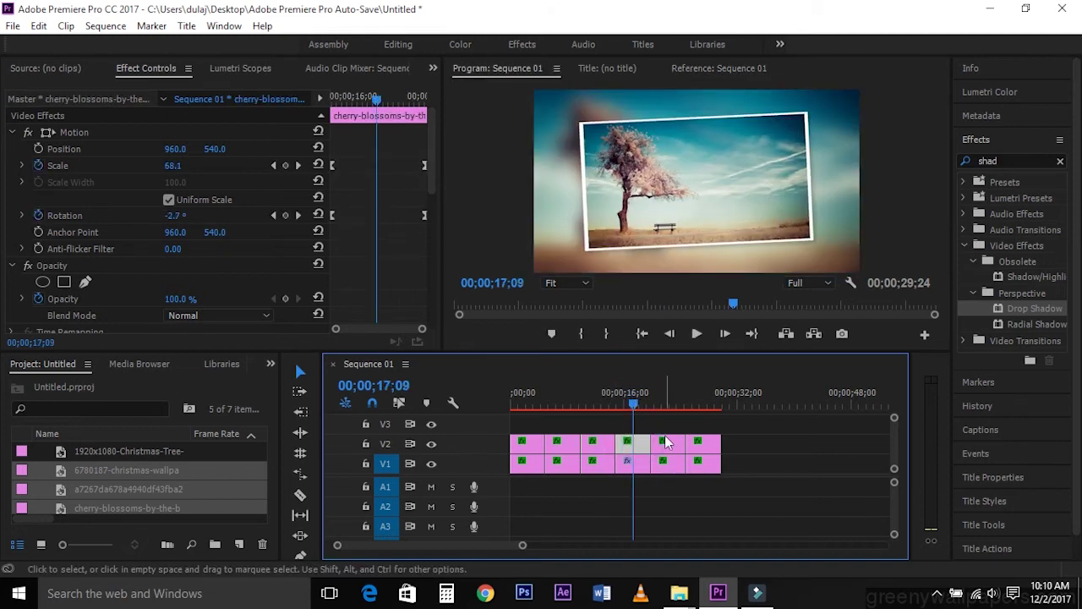
pyautogui.click(668, 446)
pyautogui.click(671, 415)
# - Select the fireplace photo clip with the playhead at 23;03
pyautogui.click(666, 402)
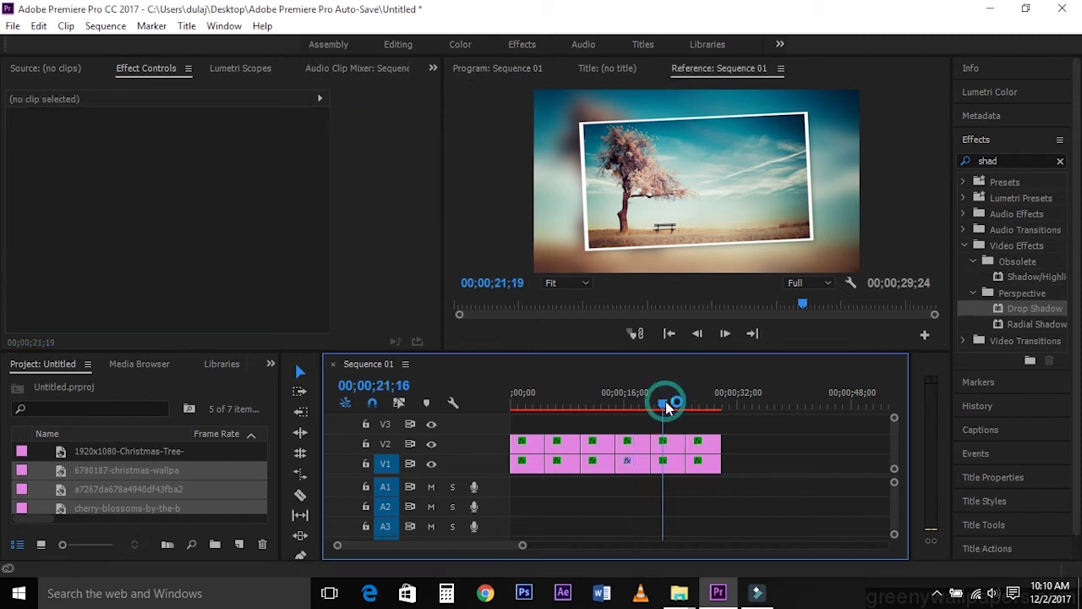
pyautogui.click(676, 446)
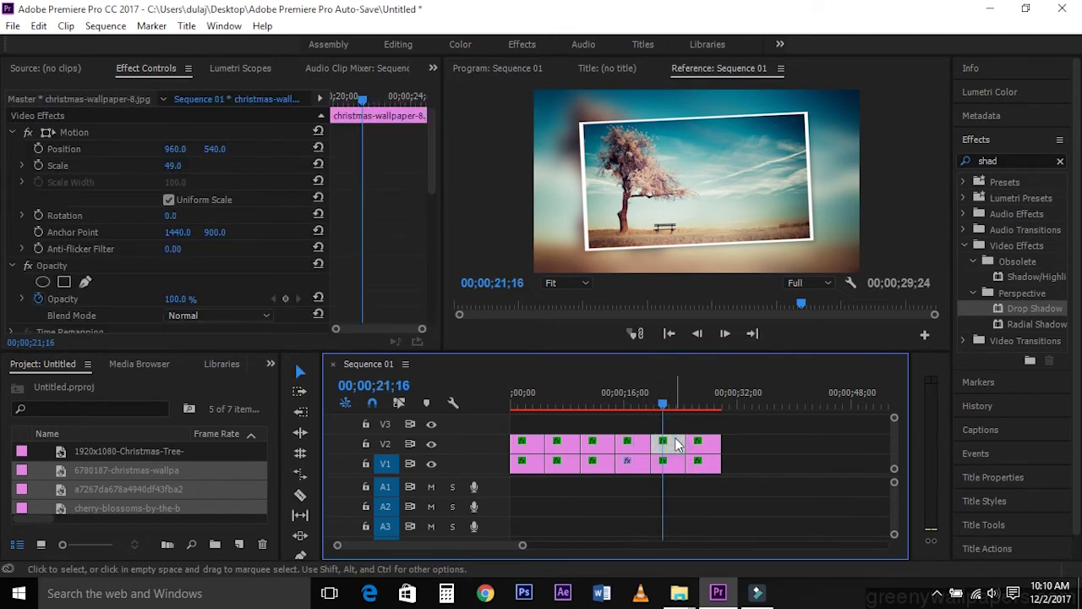
pyautogui.click(685, 440)
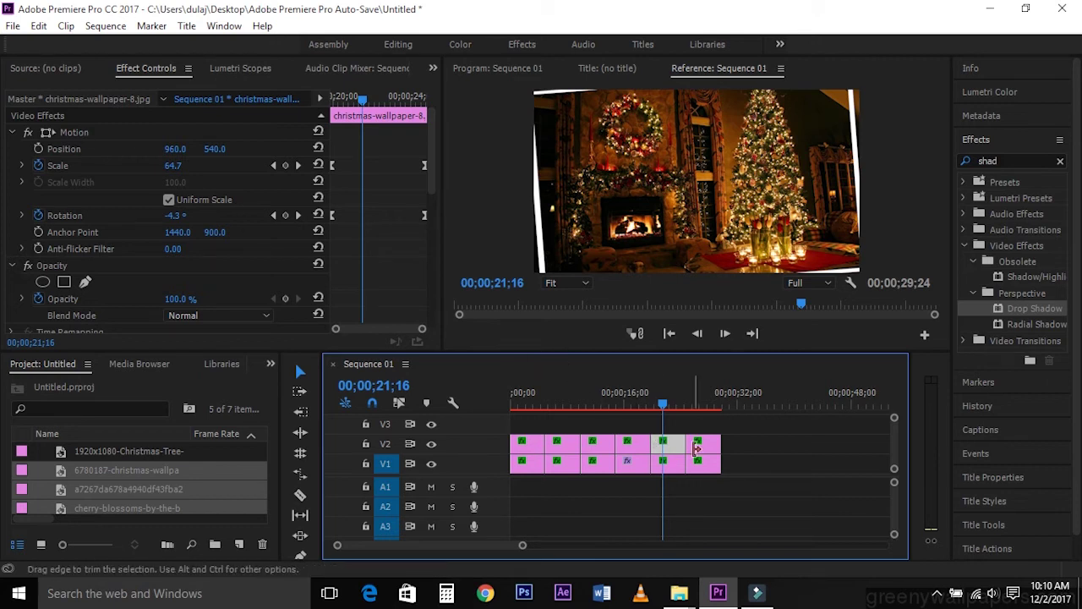
pyautogui.click(707, 407)
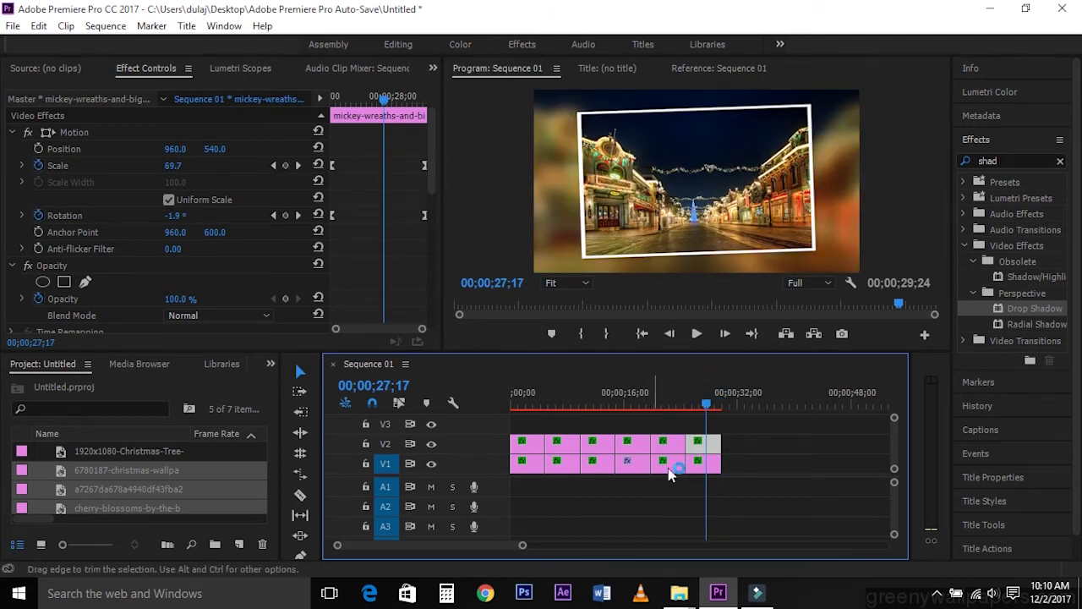
pyautogui.click(675, 445)
pyautogui.click(676, 407)
pyautogui.click(676, 405)
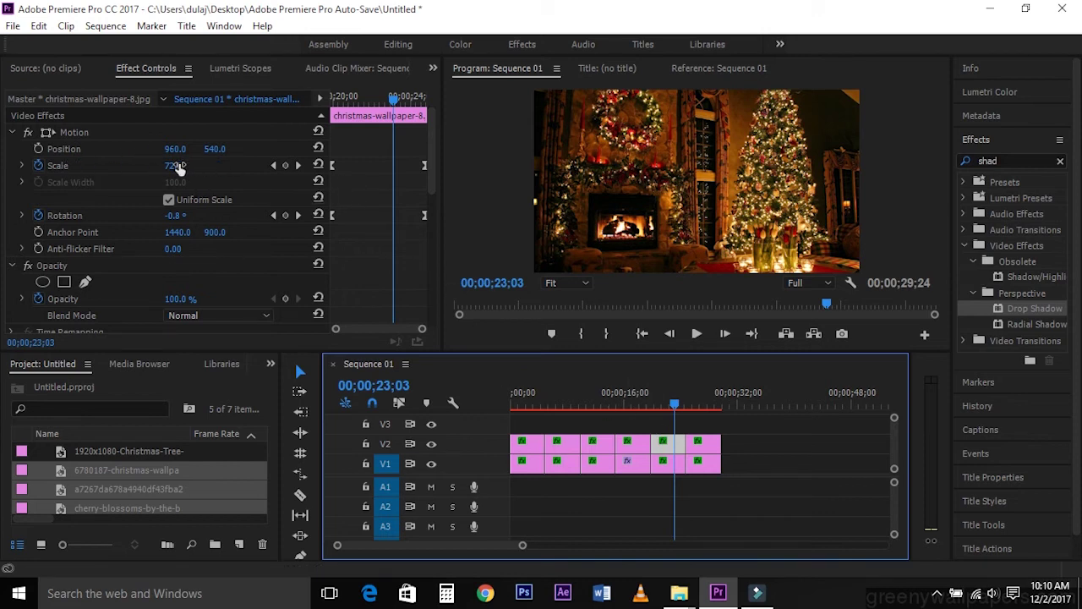
# - Set the fireplace photo's Scale to 42 then 49, move that keyframe later, and delete the extra one
pyautogui.click(175, 166)
pyautogui.write('42')
pyautogui.press('Return')
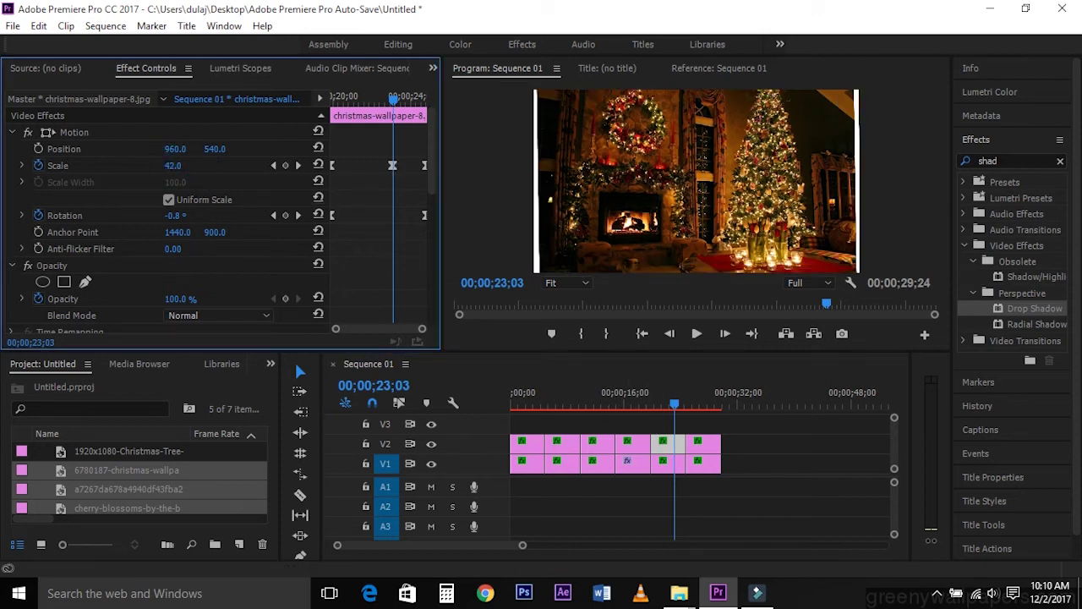
pyautogui.moveTo(172, 166); pyautogui.dragTo(181, 166)
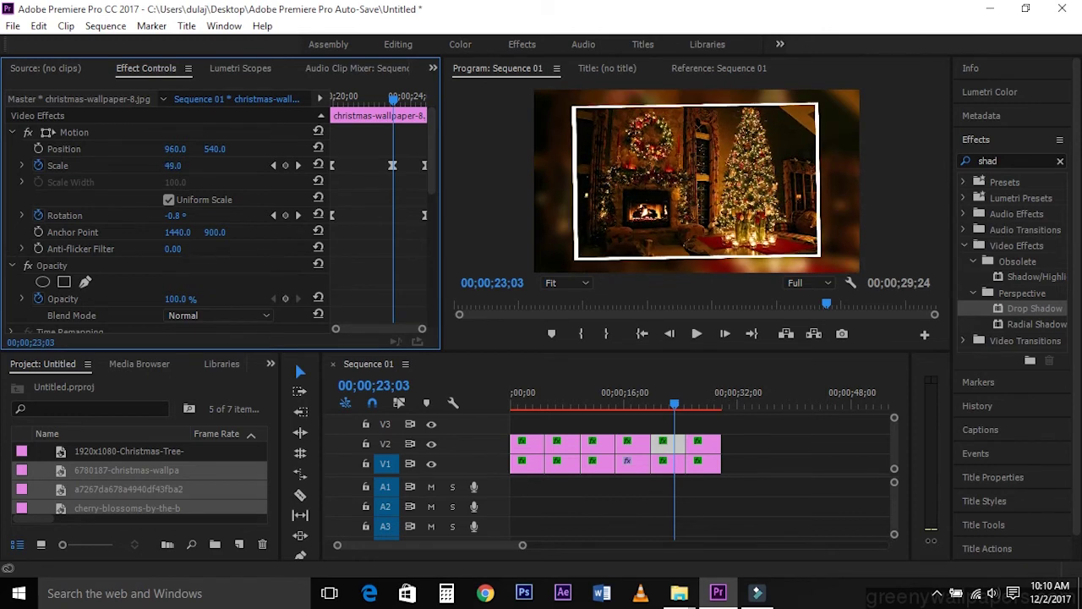
pyautogui.click(333, 166)
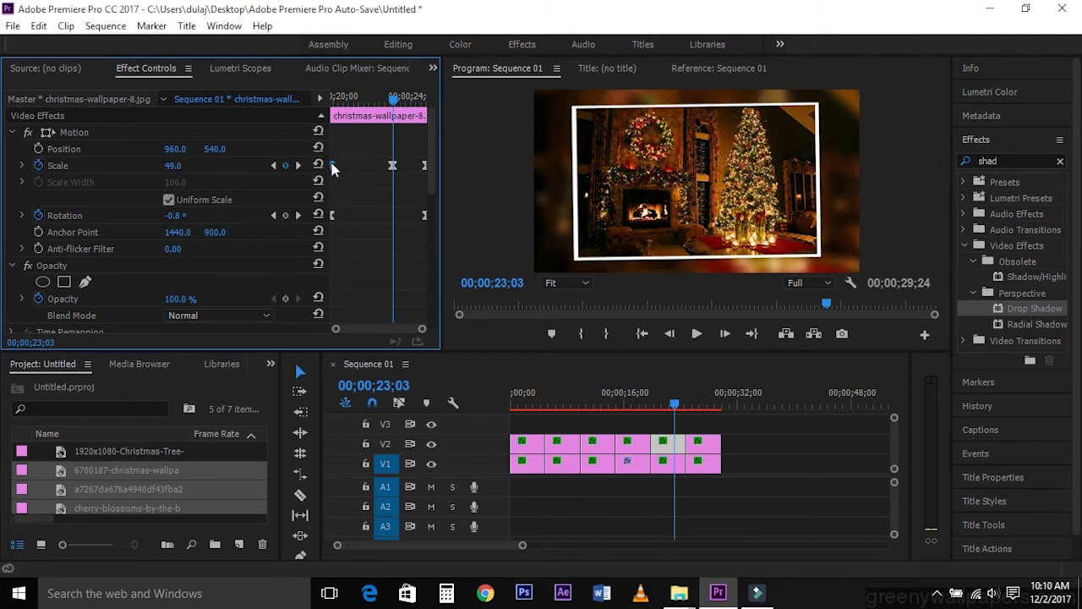
pyautogui.moveTo(332, 166); pyautogui.dragTo(425, 166)
pyautogui.click(427, 167)
pyautogui.click(394, 167)
# - Add Scale keyframes at 55 and 39, then review the animation from 19;16
pyautogui.moveTo(173, 165)
pyautogui.mouseDown()
pyautogui.moveTo(183, 166)
pyautogui.moveTo(162, 166)
pyautogui.moveTo(179, 166)
pyautogui.mouseUp()
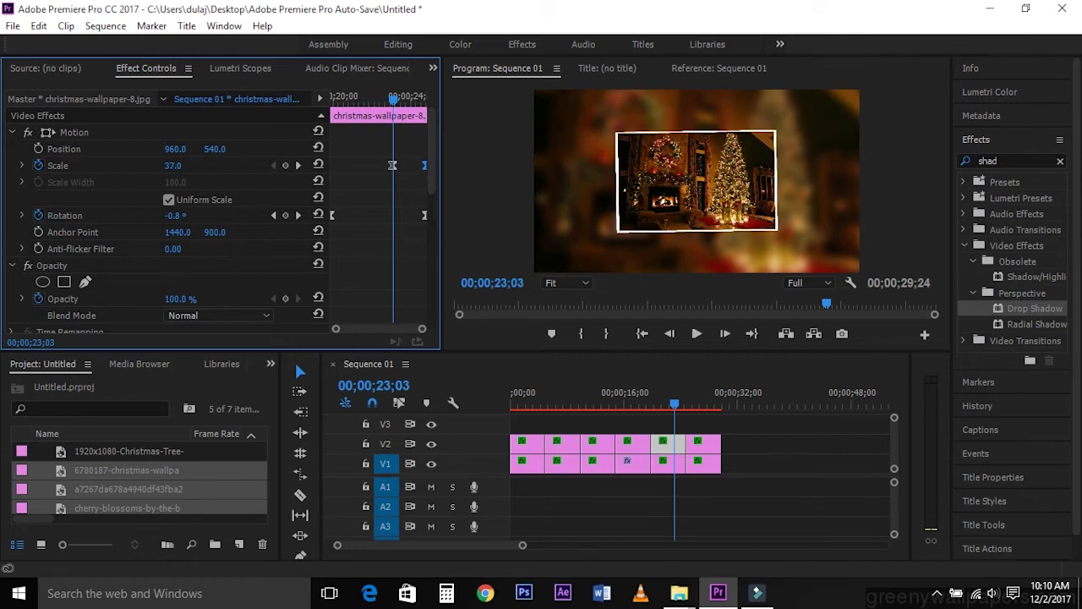
pyautogui.moveTo(392, 164)
pyautogui.mouseDown()
pyautogui.moveTo(334, 169)
pyautogui.moveTo(422, 179)
pyautogui.moveTo(331, 167)
pyautogui.mouseUp()
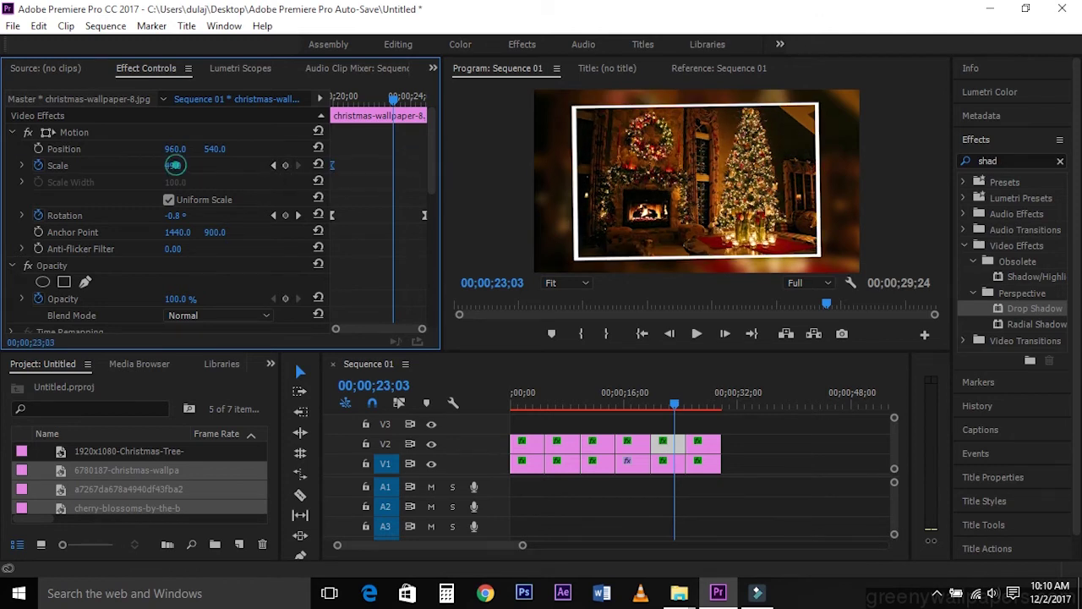
pyautogui.click(173, 165)
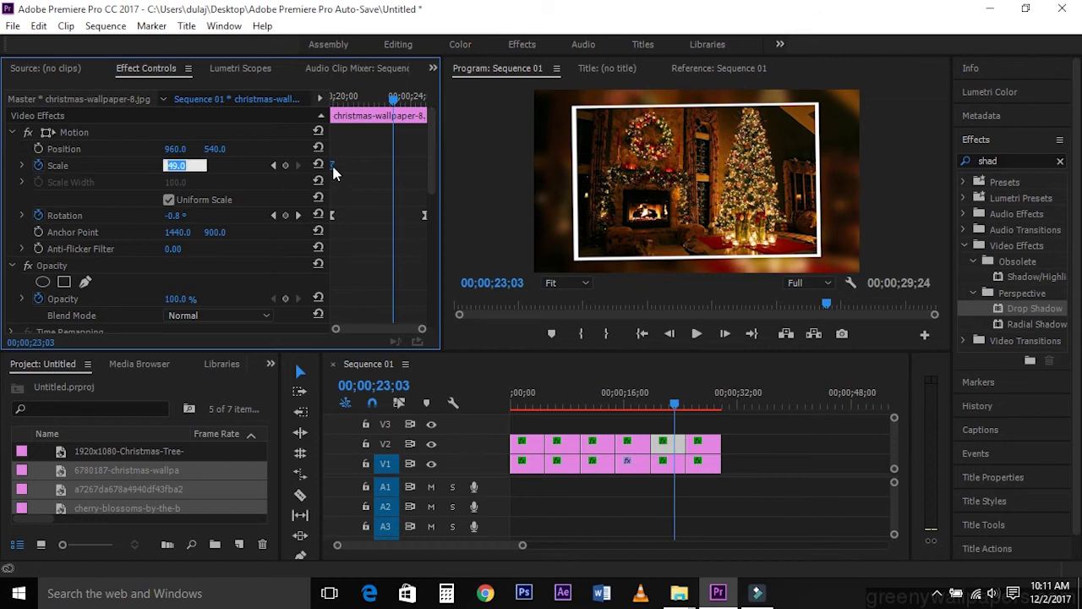
pyautogui.write('39')
pyautogui.click(333, 165)
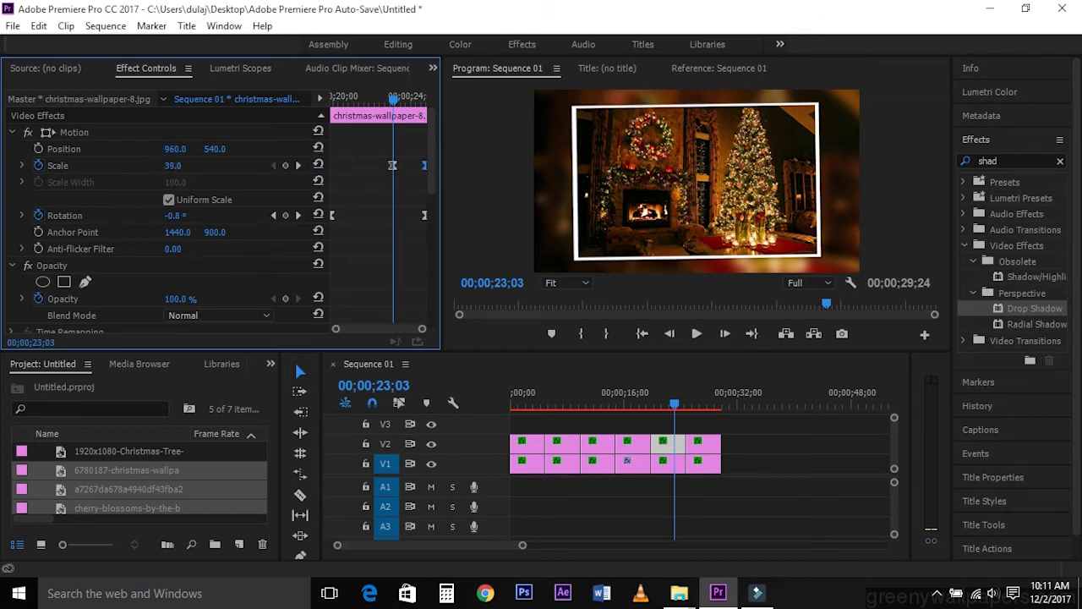
pyautogui.click(390, 165)
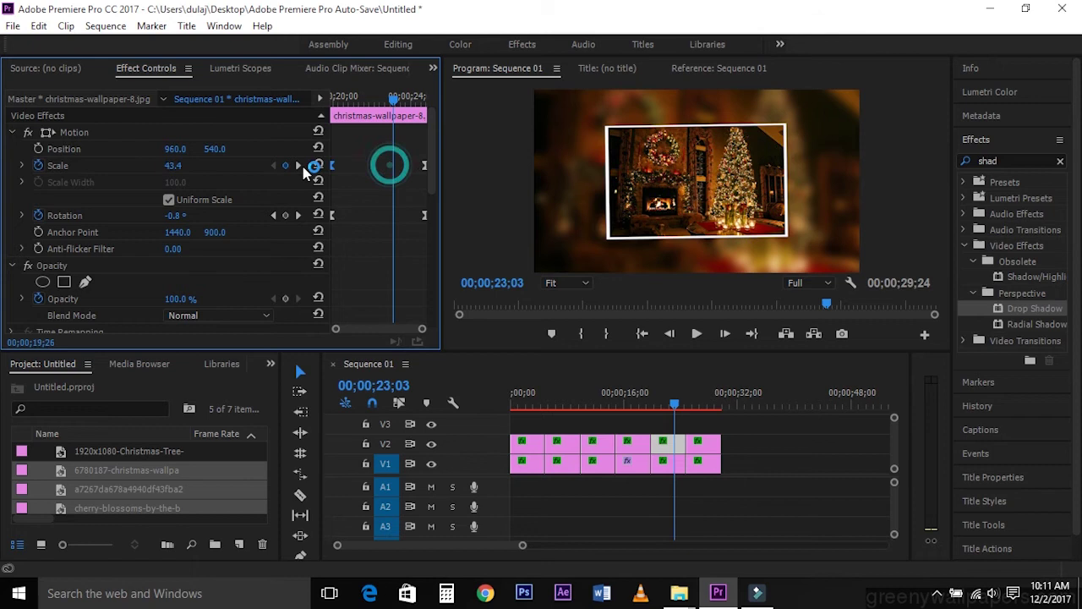
pyautogui.moveTo(685, 404); pyautogui.dragTo(649, 408)
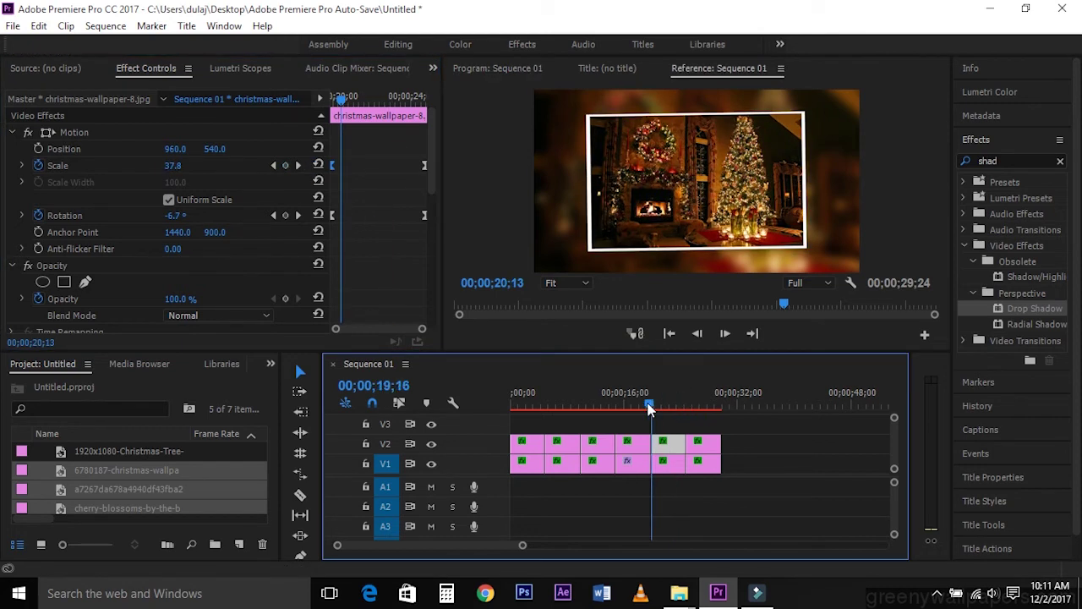
pyautogui.click(699, 334)
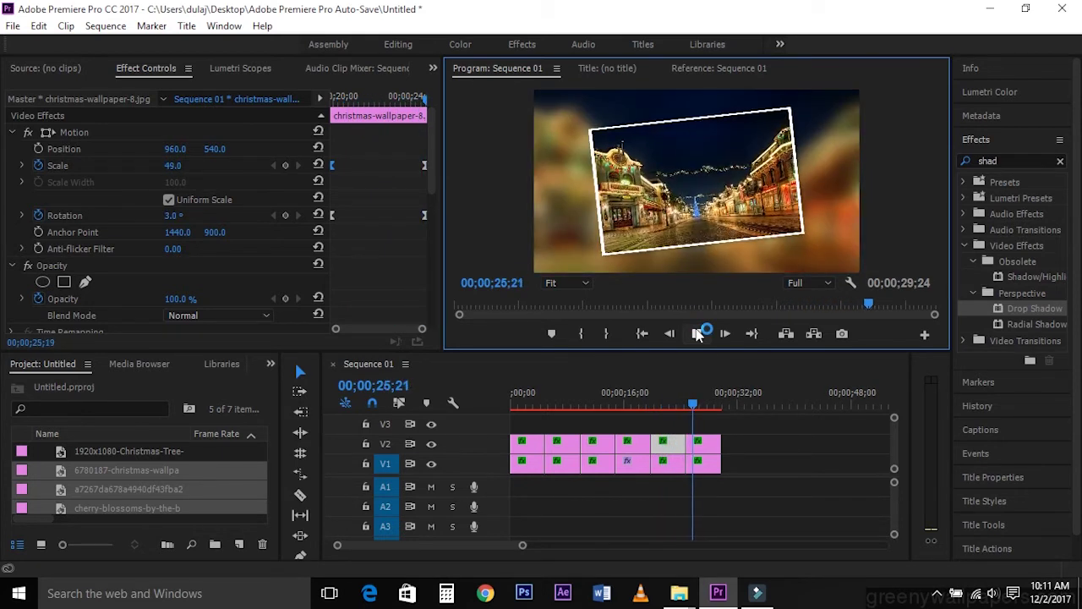
pyautogui.click(698, 335)
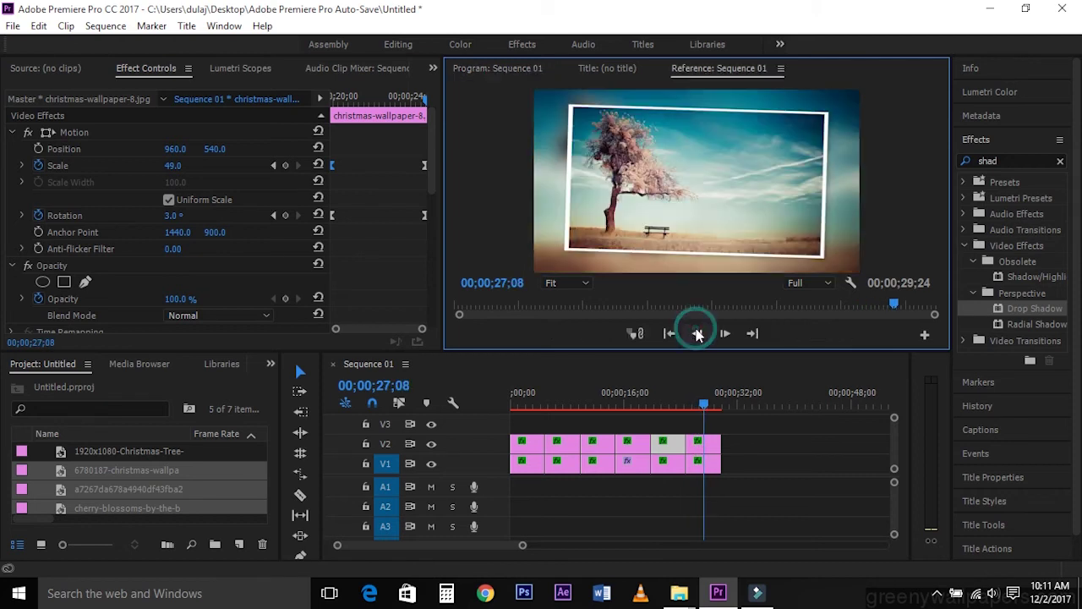
pyautogui.click(761, 518)
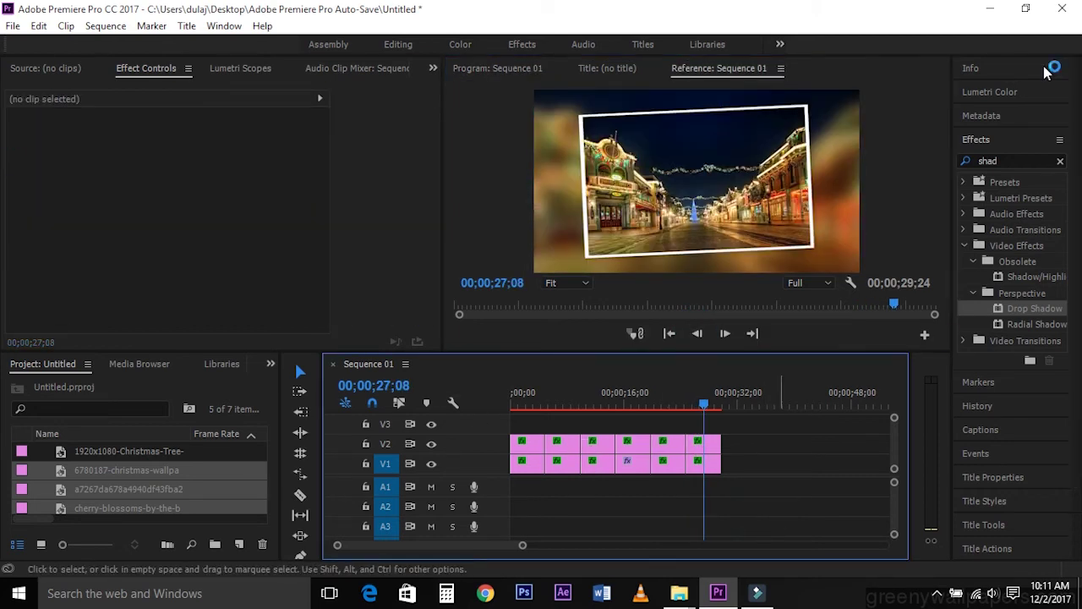
pyautogui.click(1021, 159)
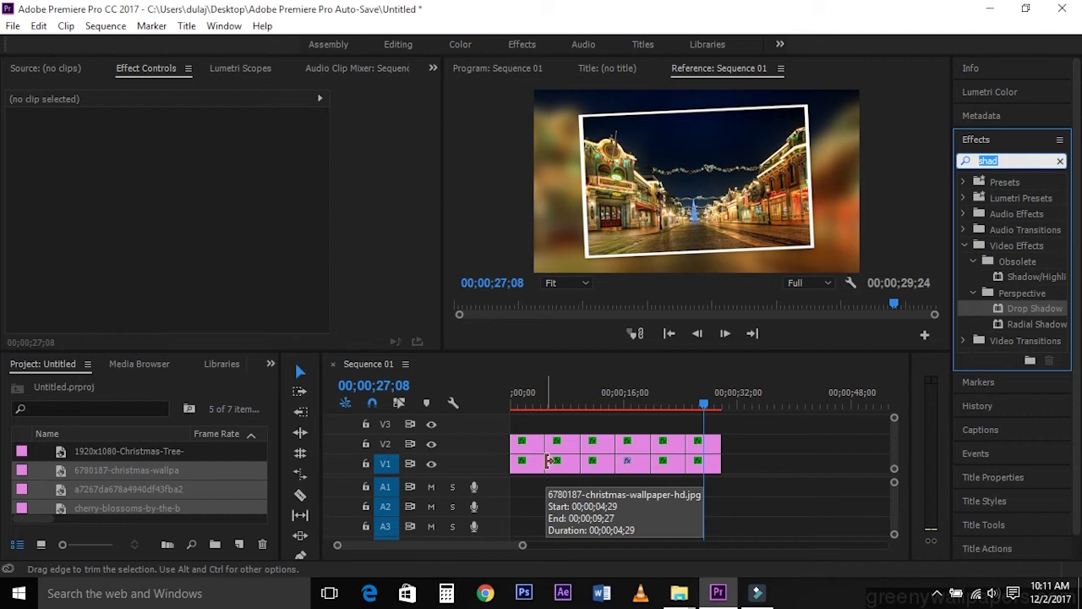
# - Search 'slide' and add the Slide transition to the first cut on V2 and V1
pyautogui.write('s')
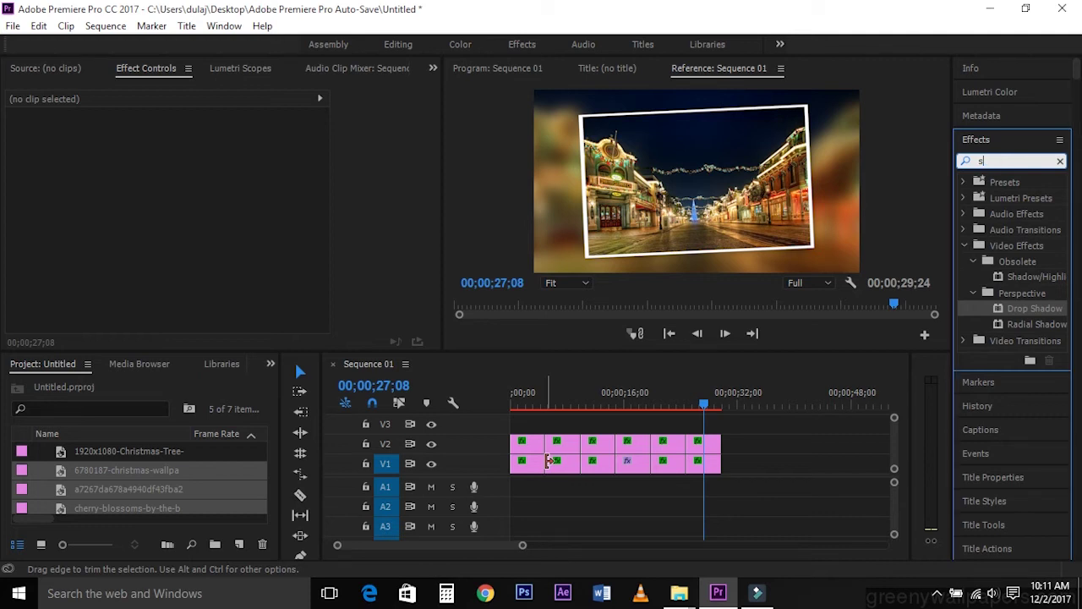
pyautogui.write('lide')
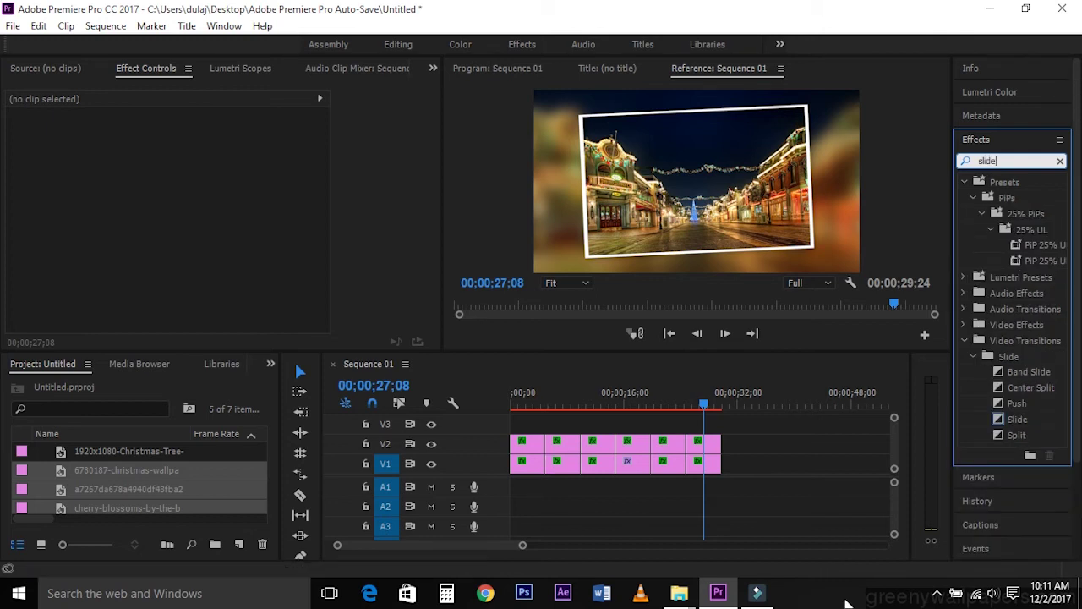
pyautogui.click(1019, 419)
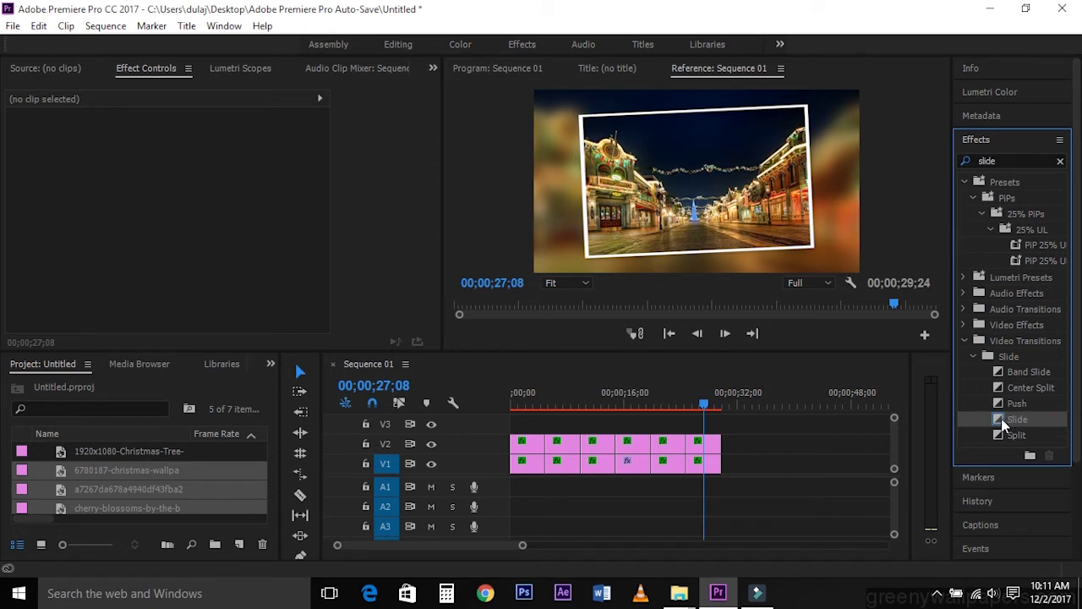
pyautogui.moveTo(1004, 425); pyautogui.dragTo(545, 444)
pyautogui.moveTo(1005, 418)
pyautogui.mouseDown()
pyautogui.moveTo(548, 477)
pyautogui.moveTo(544, 462)
pyautogui.mouseUp()
# - Preview the new Slide transition from just before the first cut, then select the clips after it
pyautogui.moveTo(538, 393); pyautogui.dragTo(530, 393)
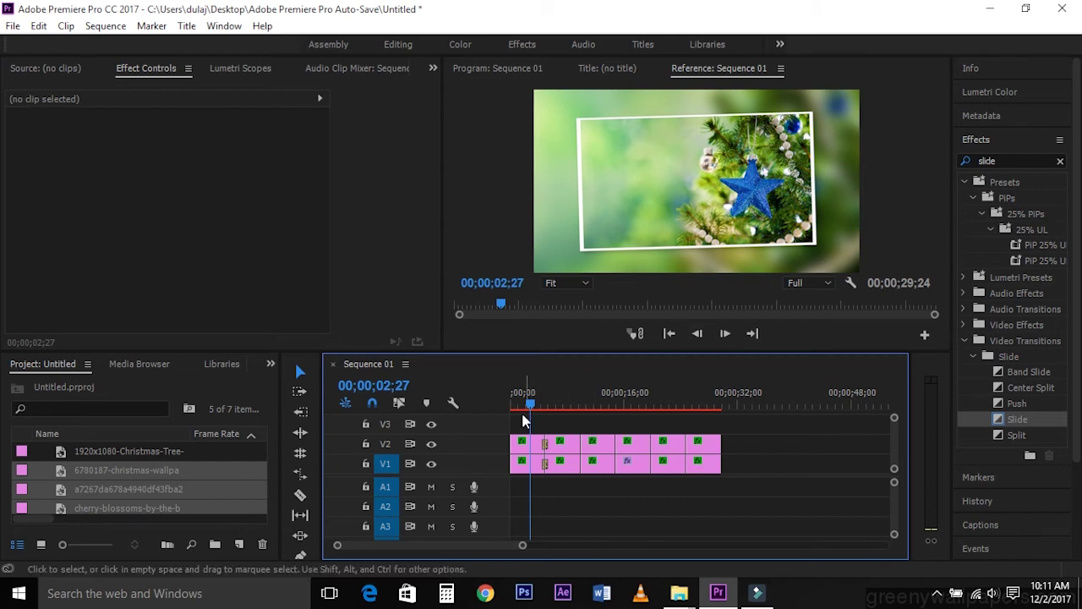
pyautogui.moveTo(530, 402); pyautogui.dragTo(538, 405)
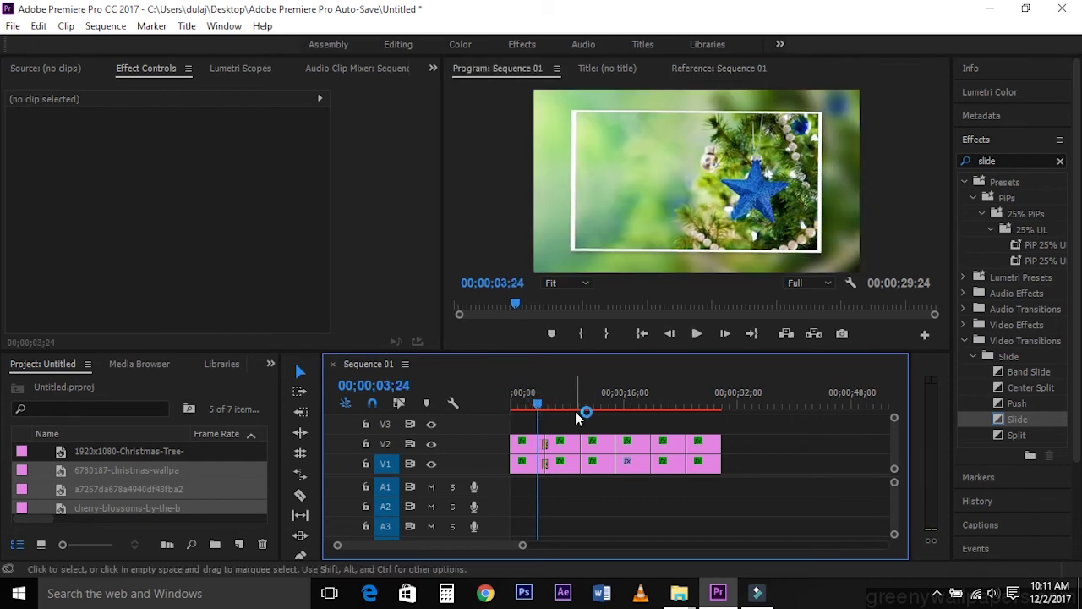
pyautogui.click(696, 335)
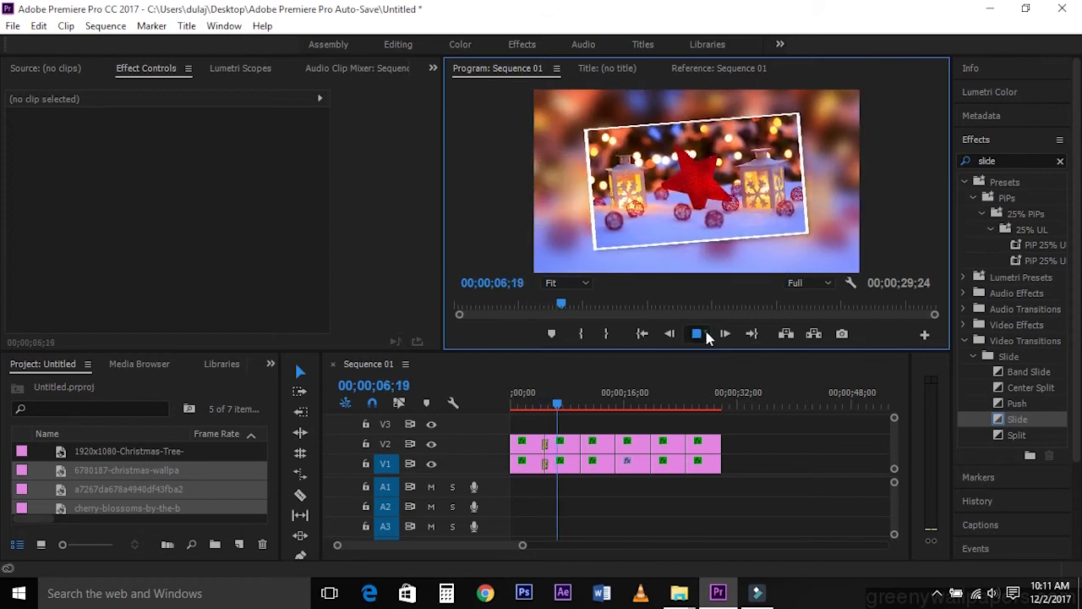
pyautogui.click(697, 334)
pyautogui.moveTo(569, 481); pyautogui.dragTo(701, 440)
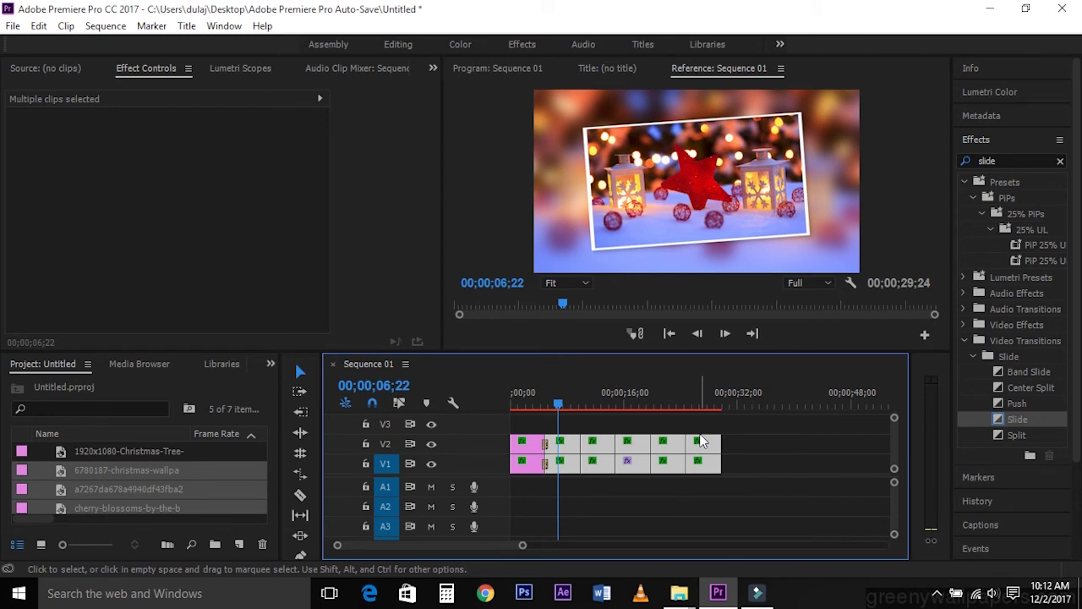
# - Apply the default transition to all selected cuts with Shift+D, play it back, and select the first Slide transition
pyautogui.hotkey('shift', 'd')
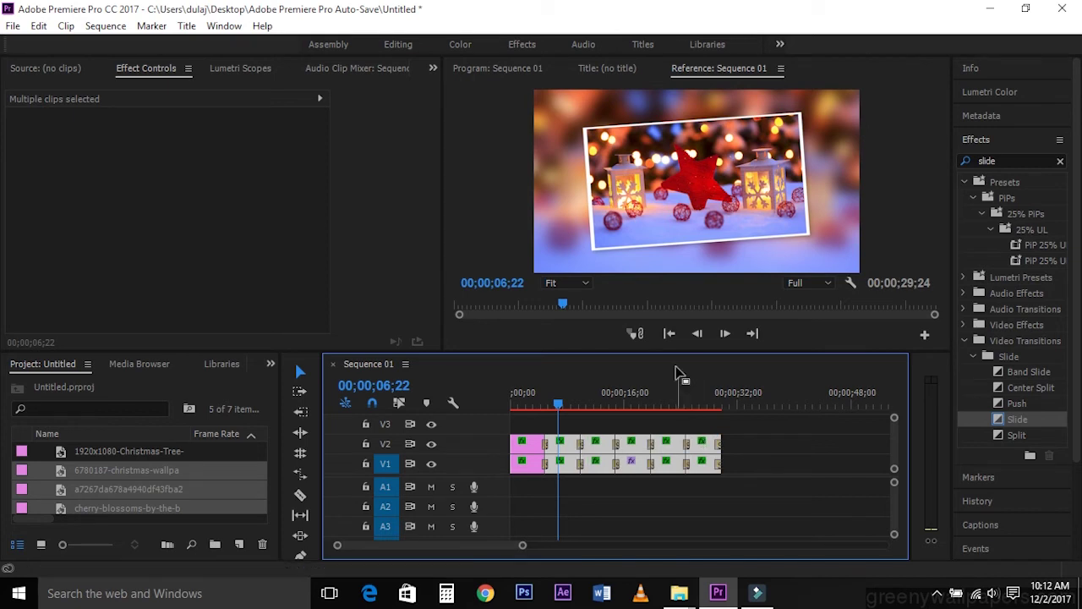
pyautogui.click(626, 492)
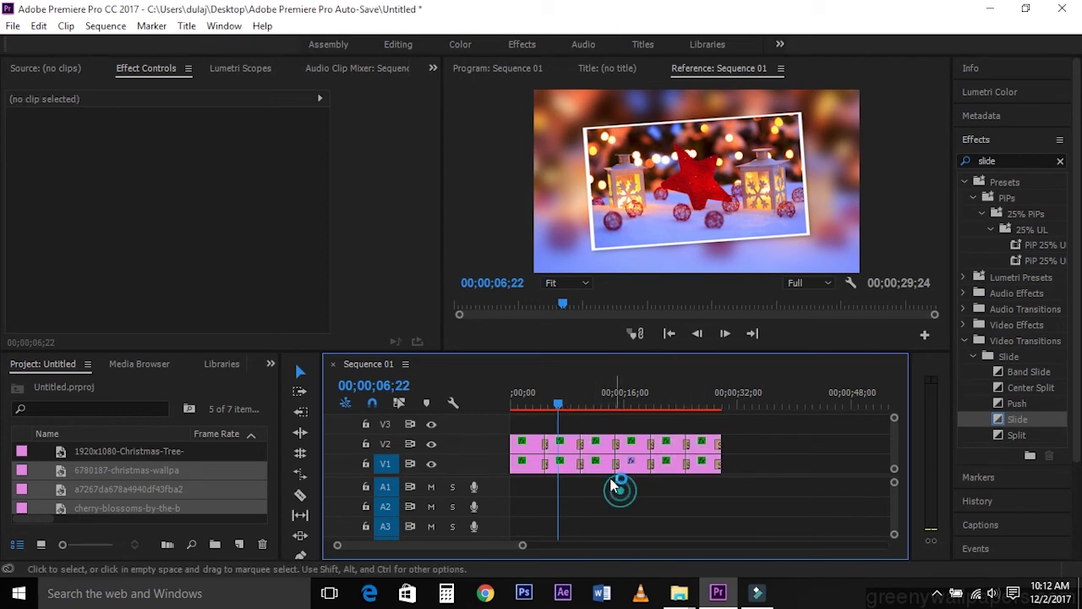
pyautogui.moveTo(563, 413); pyautogui.dragTo(564, 402)
pyautogui.click(698, 333)
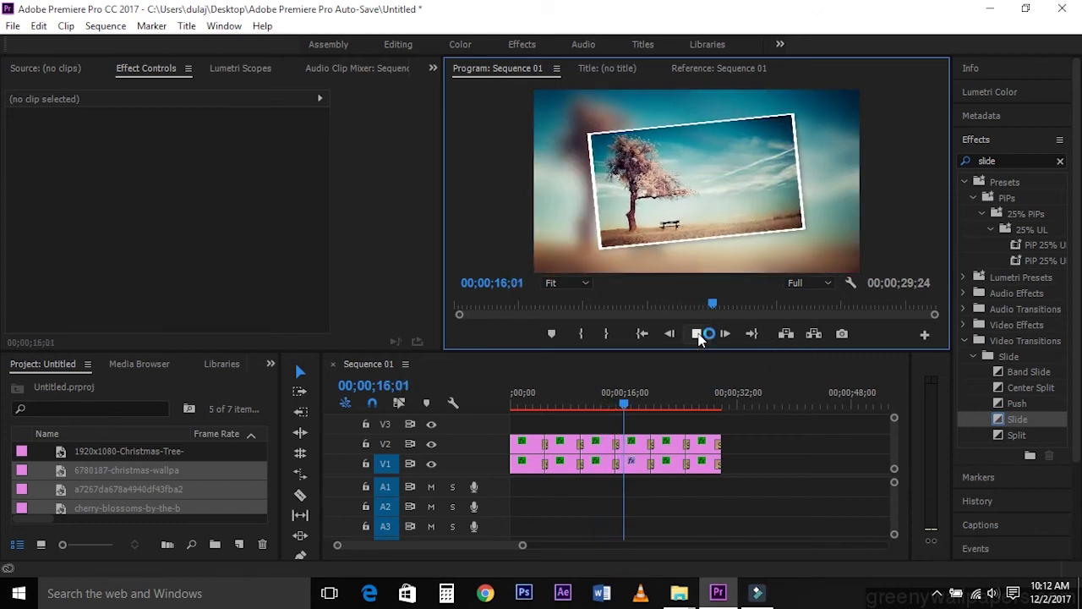
pyautogui.click(697, 335)
pyautogui.click(563, 482)
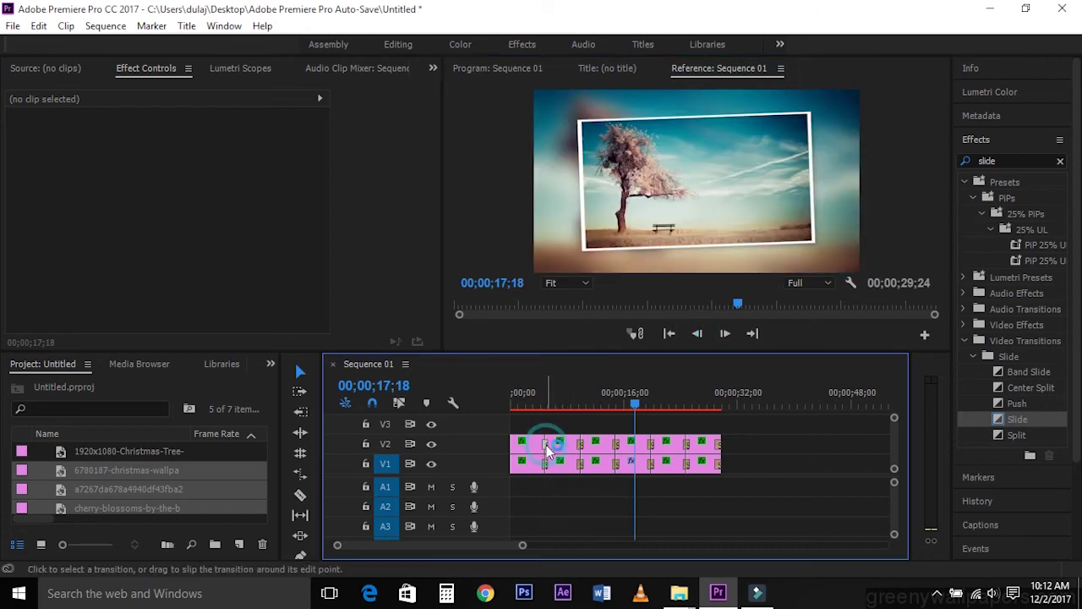
pyautogui.click(546, 445)
pyautogui.moveTo(538, 404); pyautogui.dragTo(529, 404)
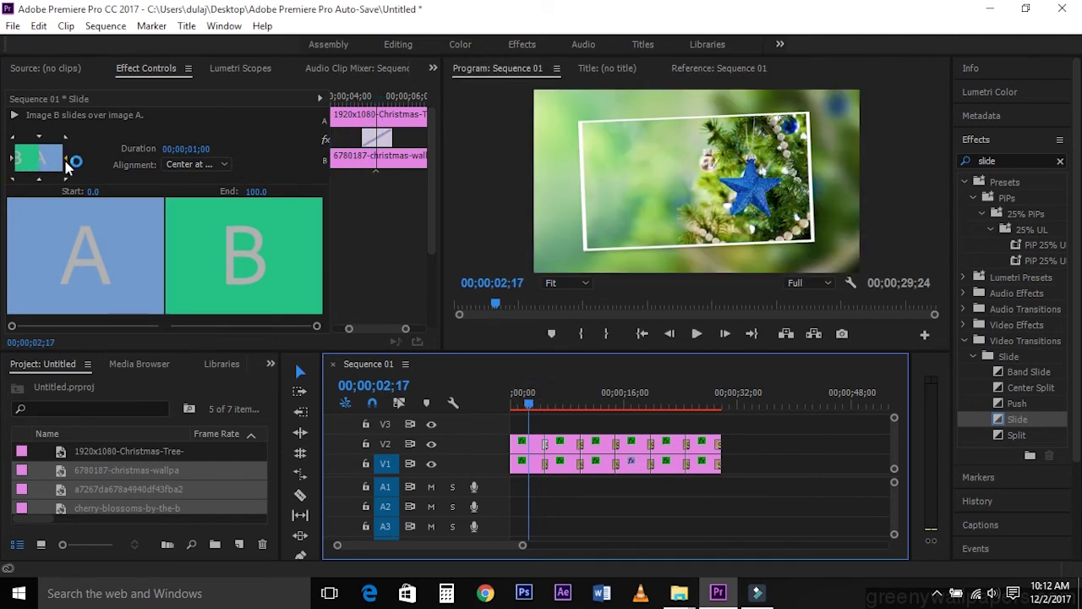
# - Preview the transitions, change the slide direction of the early V2 transitions, and save the project
pyautogui.click(64, 161)
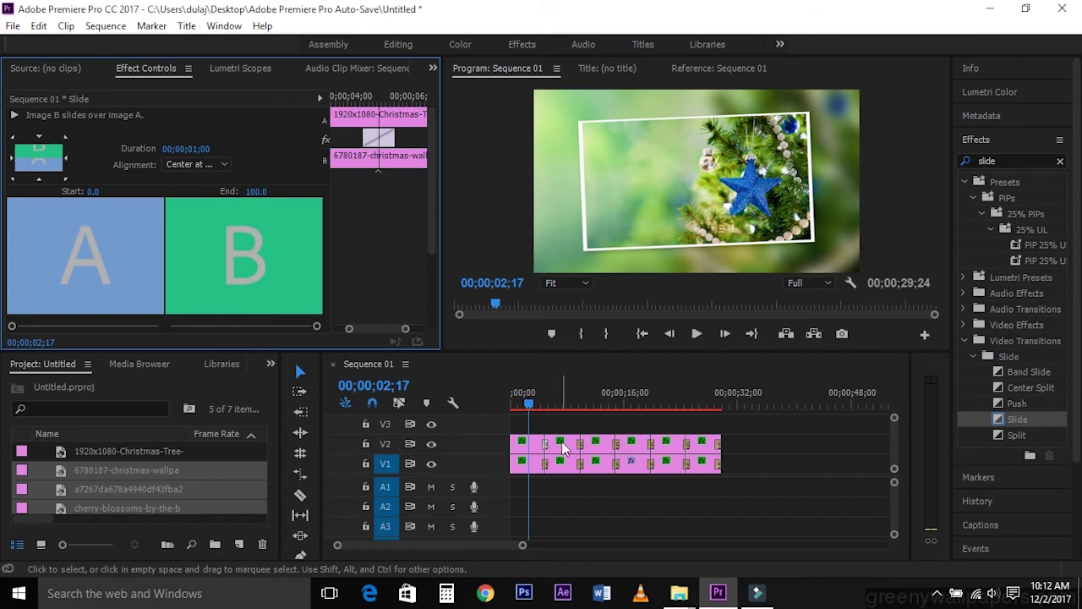
pyautogui.click(698, 337)
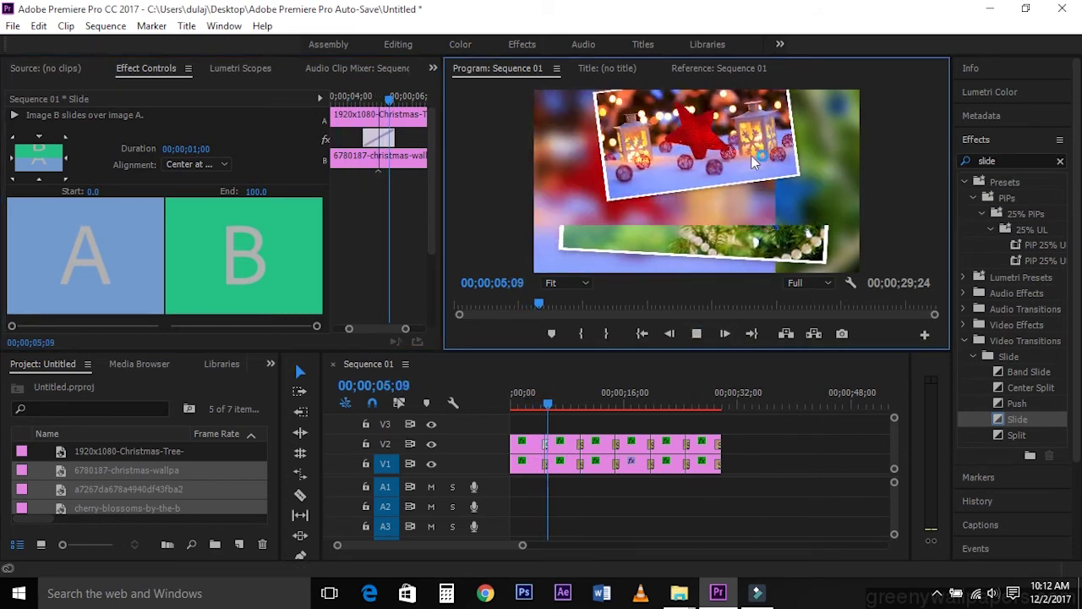
pyautogui.click(565, 395)
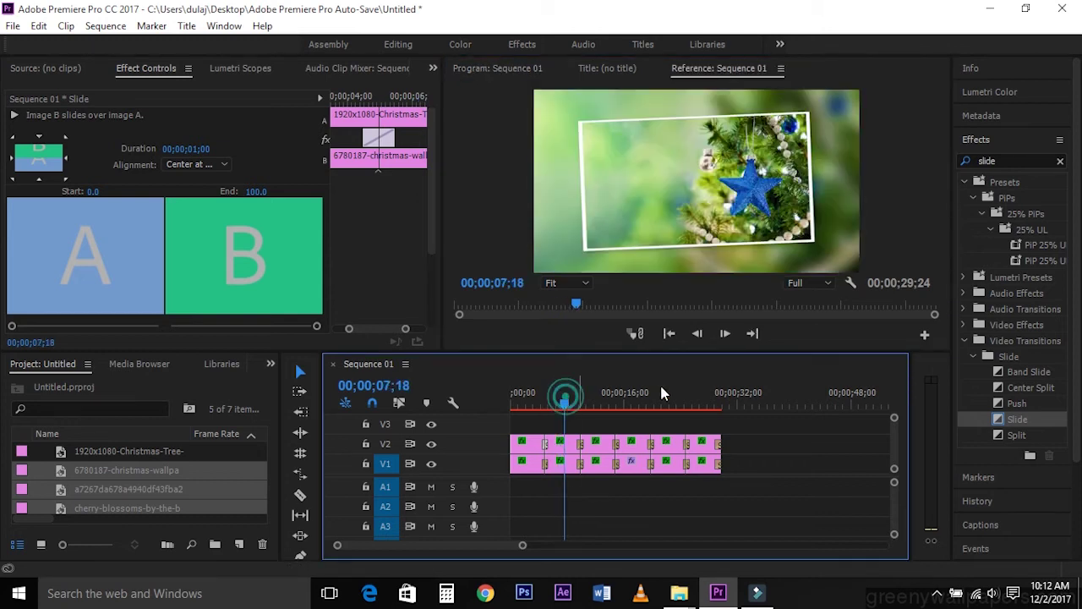
pyautogui.click(581, 464)
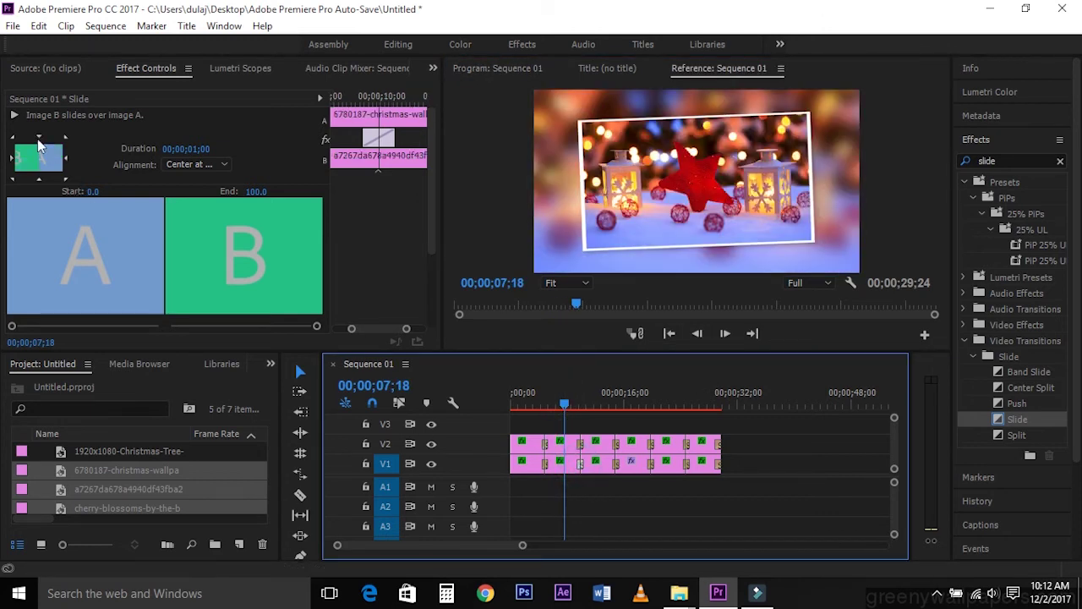
pyautogui.click(616, 441)
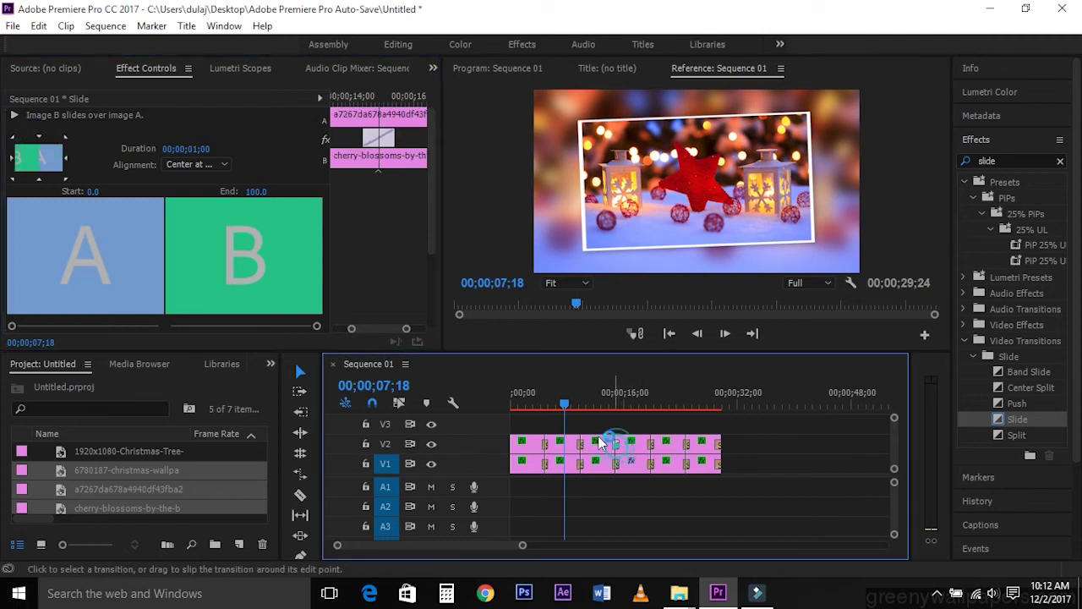
pyautogui.click(40, 139)
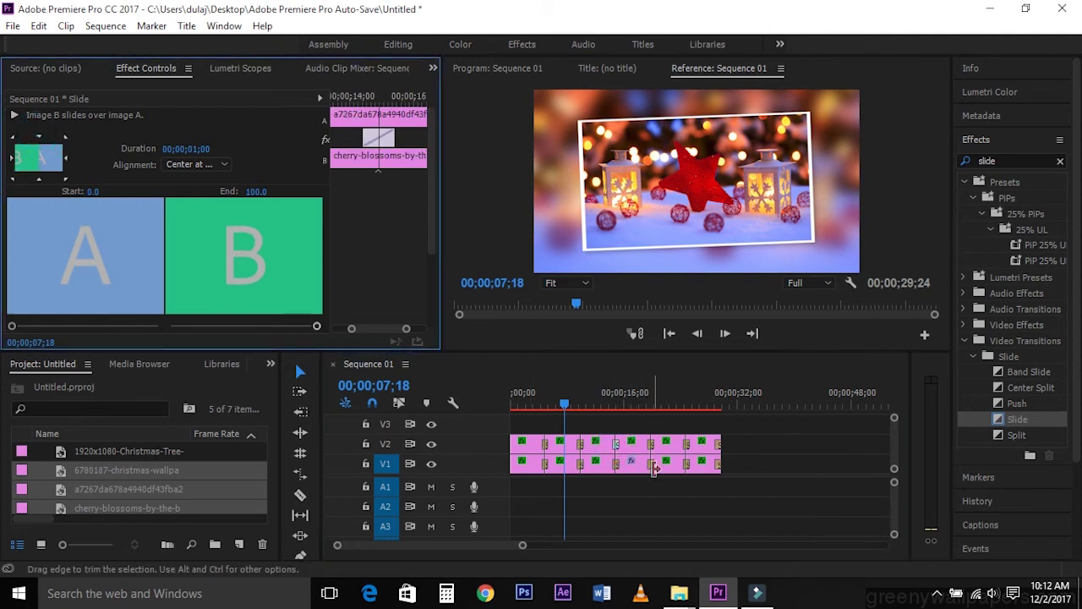
pyautogui.click(650, 472)
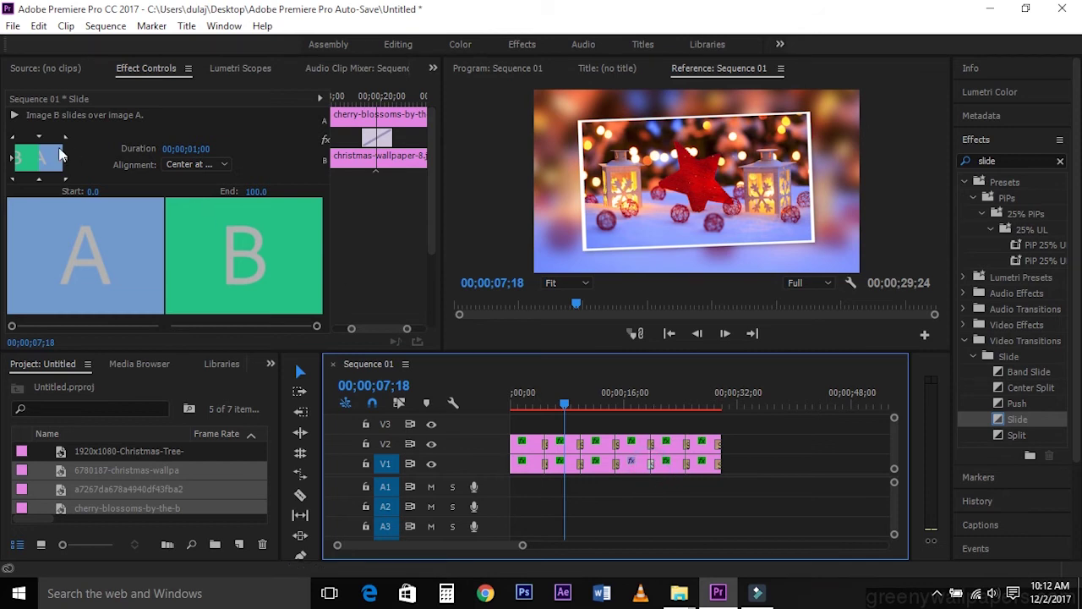
pyautogui.hotkey('ctrl', 's')
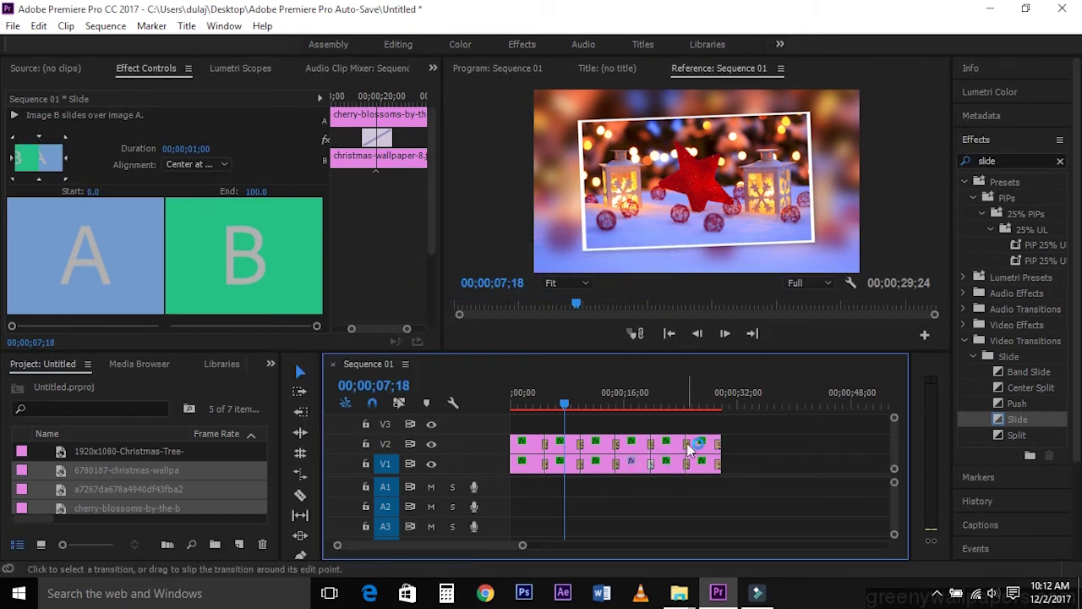
# - Change the next V2 transition's direction and make the closing transition slide from top to bottom
pyautogui.click(689, 446)
pyautogui.click(36, 144)
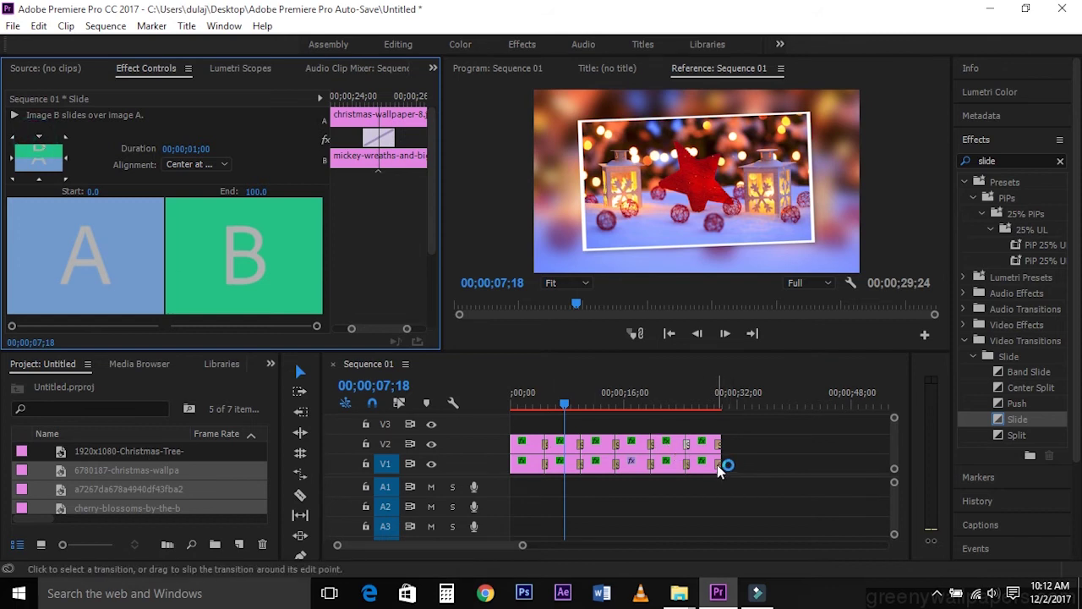
pyautogui.click(718, 465)
pyautogui.click(38, 137)
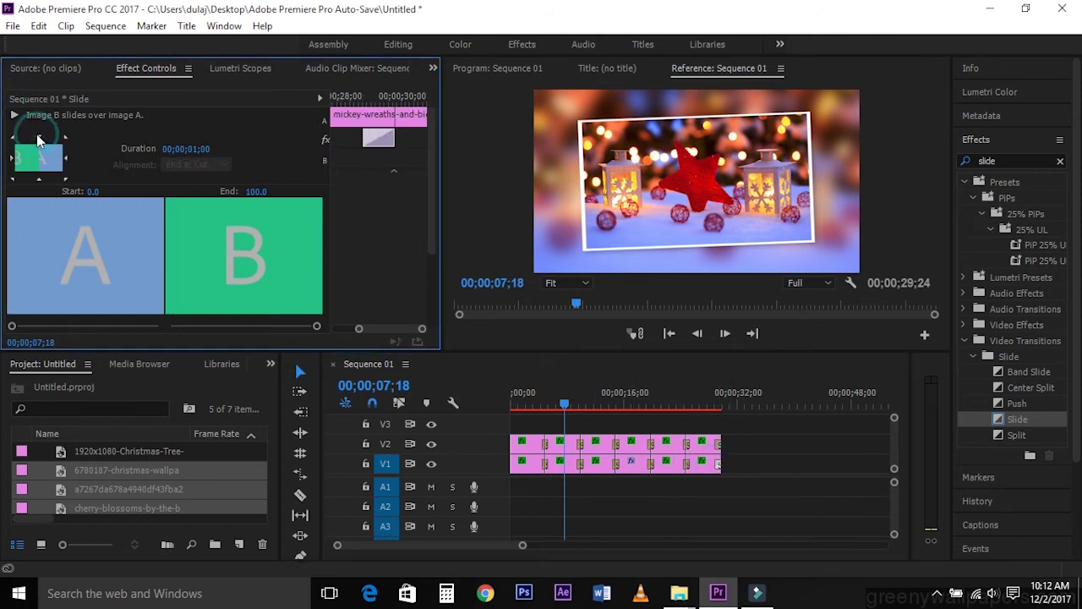
pyautogui.click(39, 137)
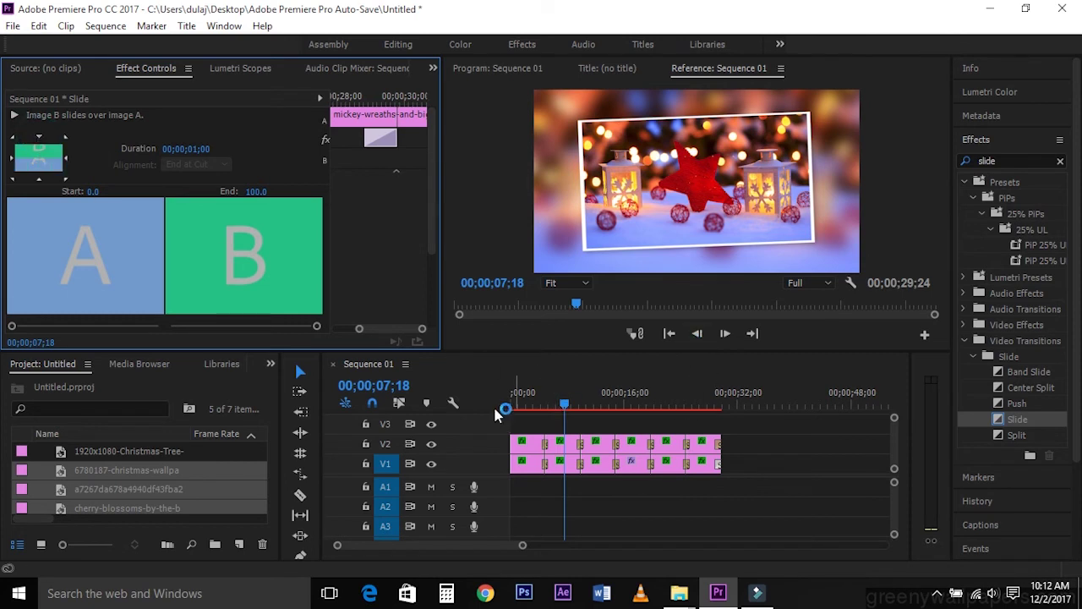
pyautogui.moveTo(534, 405); pyautogui.dragTo(513, 404)
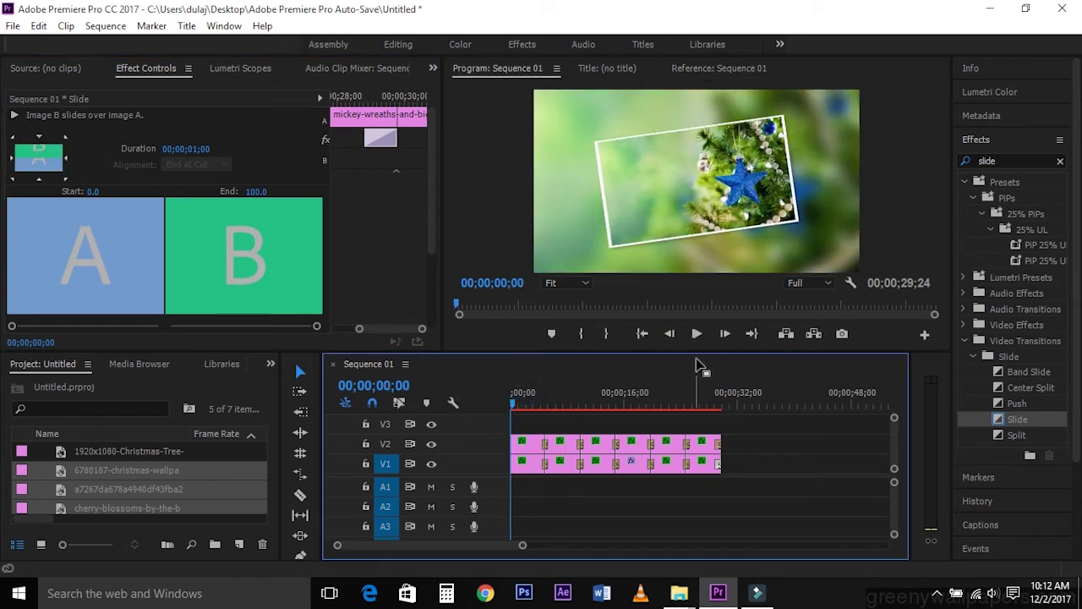
pyautogui.click(692, 335)
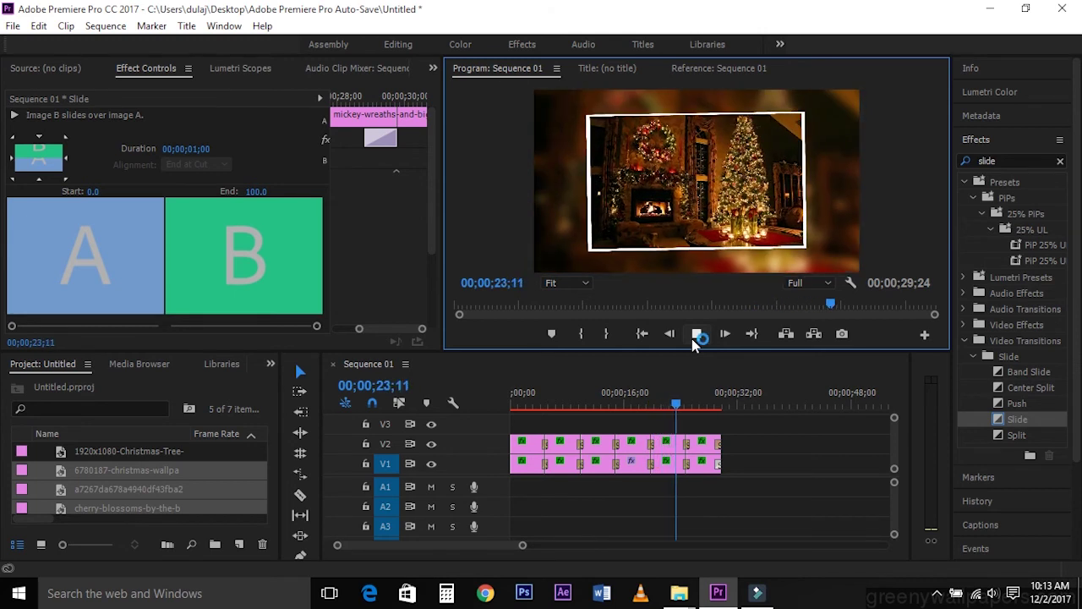
pyautogui.click(692, 338)
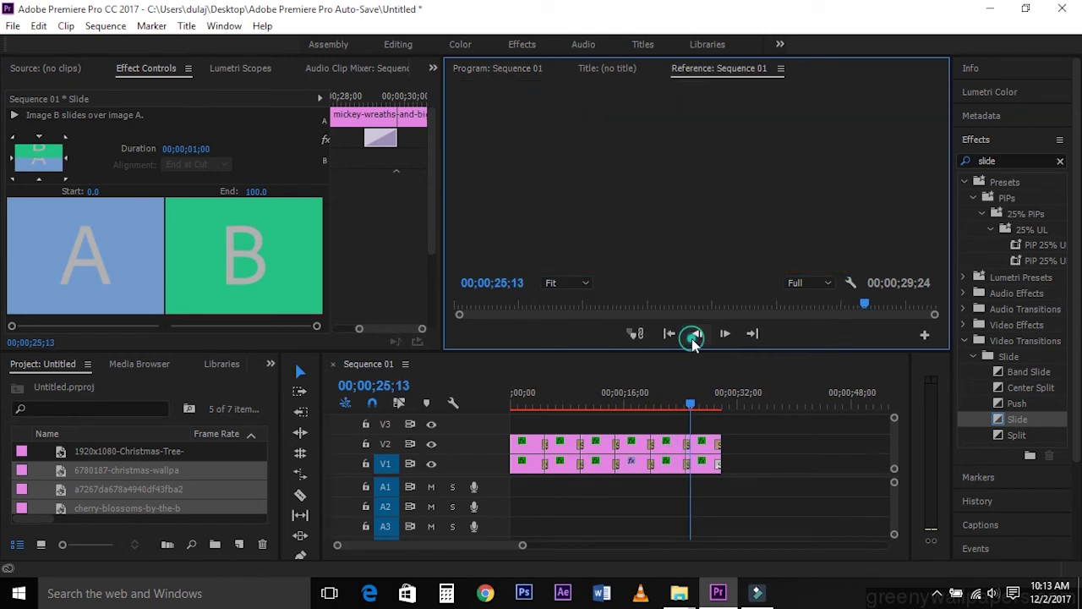
pyautogui.moveTo(692, 407); pyautogui.dragTo(702, 413)
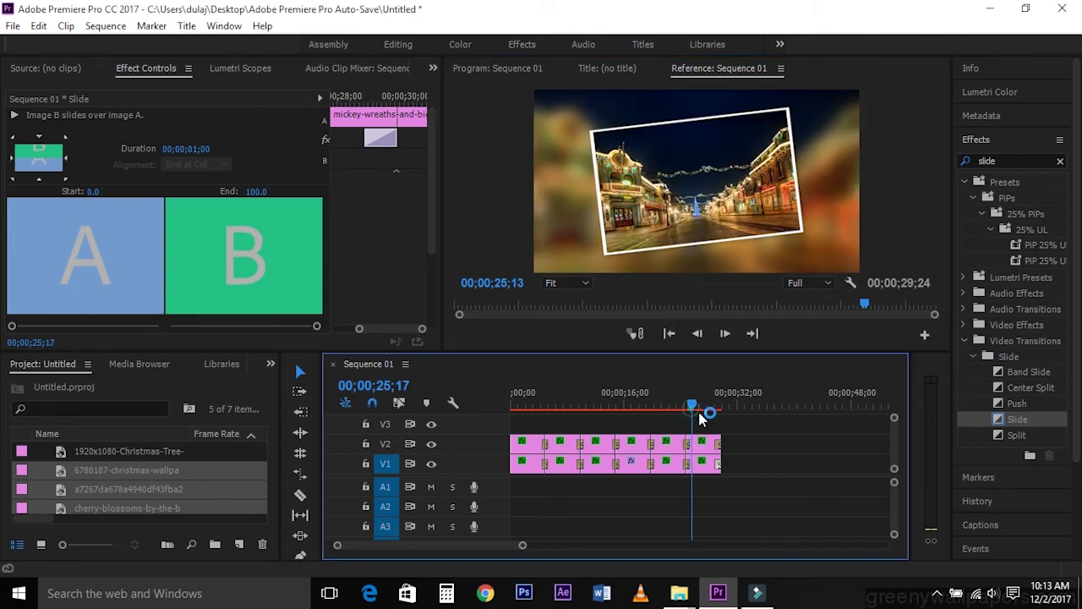
# - Search the Effects panel for 'basi' to reveal Basic 3D under Video Effects > Perspective
pyautogui.doubleClick(1013, 159)
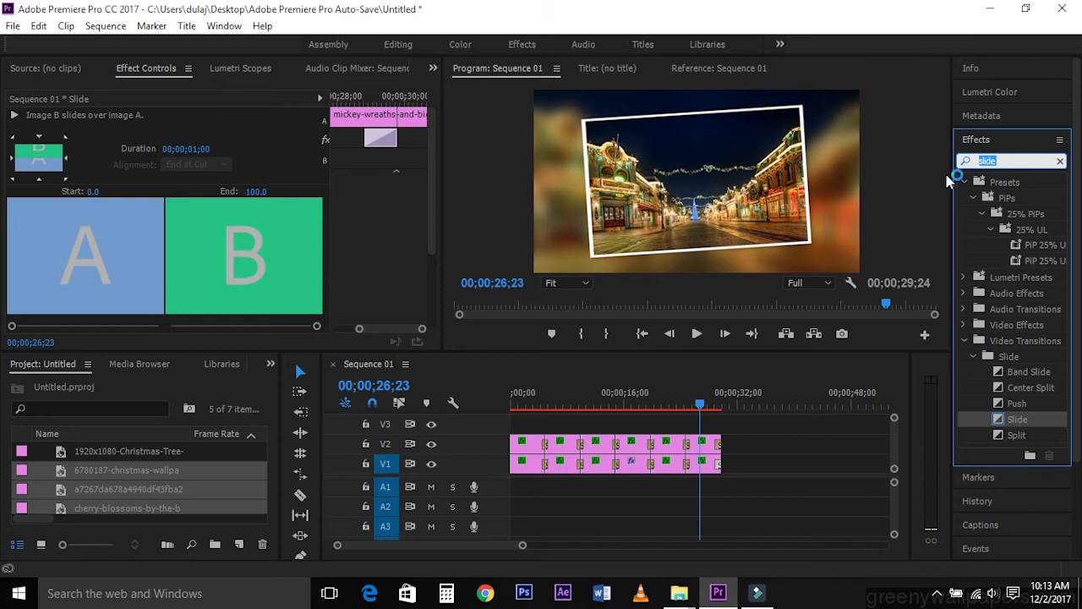
pyautogui.write('basi')
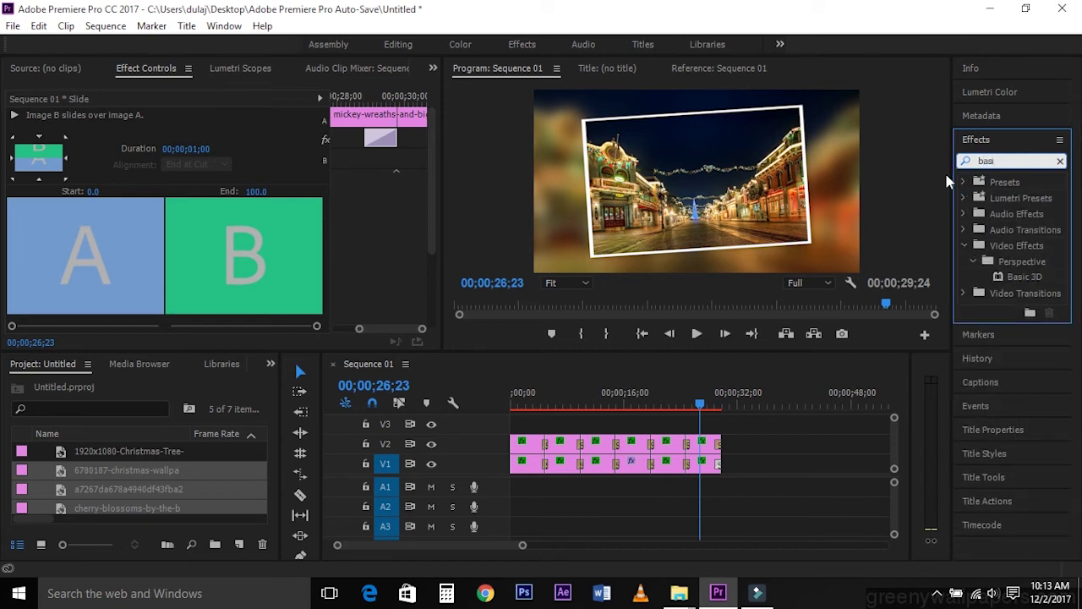
pyautogui.click(592, 505)
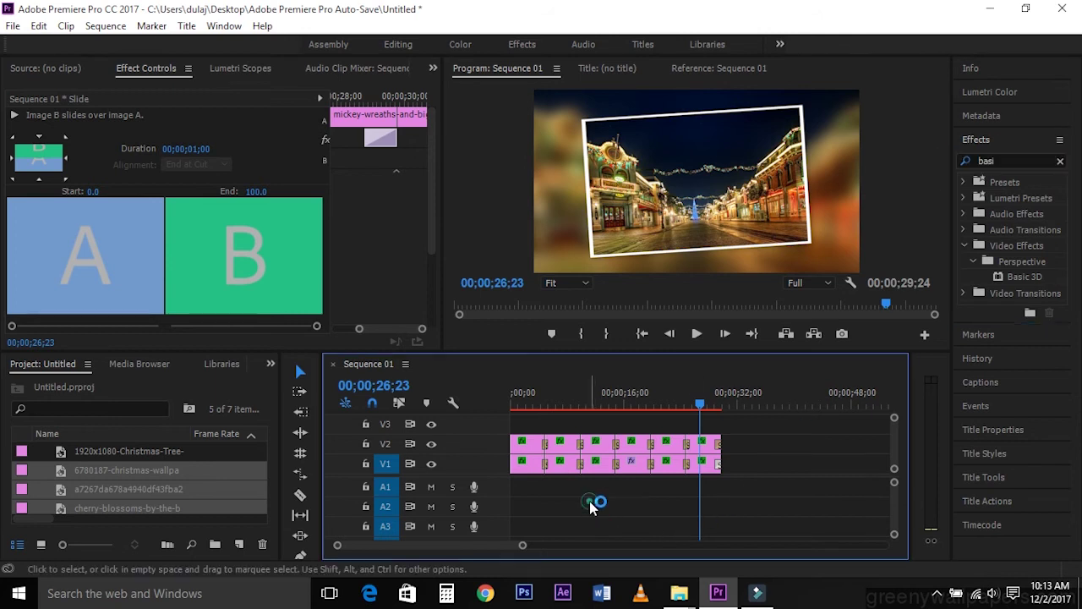
pyautogui.click(1024, 277)
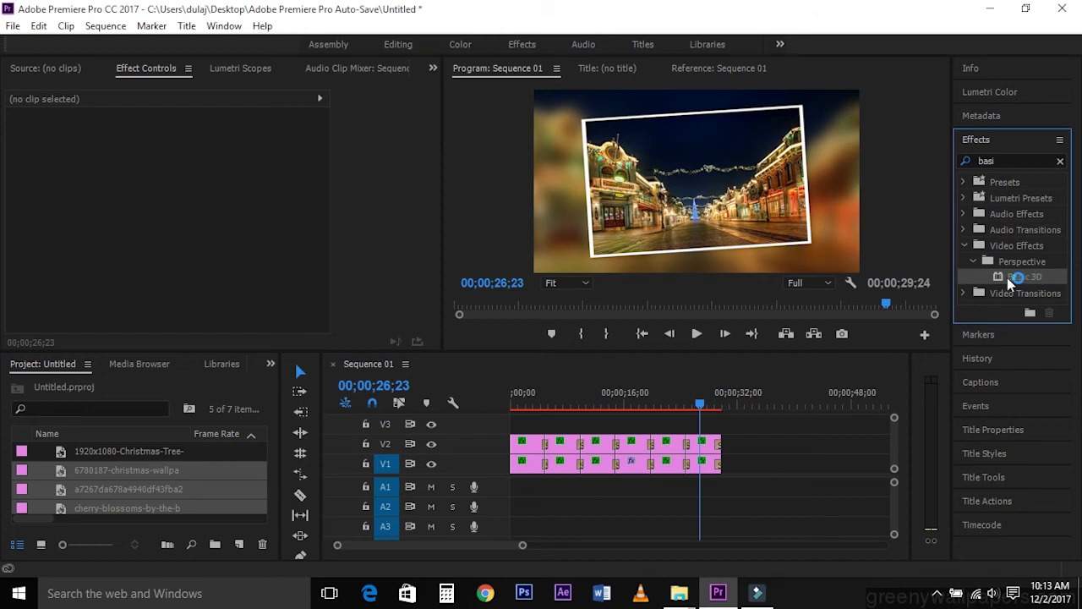
# - Apply Basic 3D to the first V2 photo and set a Swivel keyframe at 00;00;03;14
pyautogui.moveTo(1001, 279); pyautogui.dragTo(528, 444)
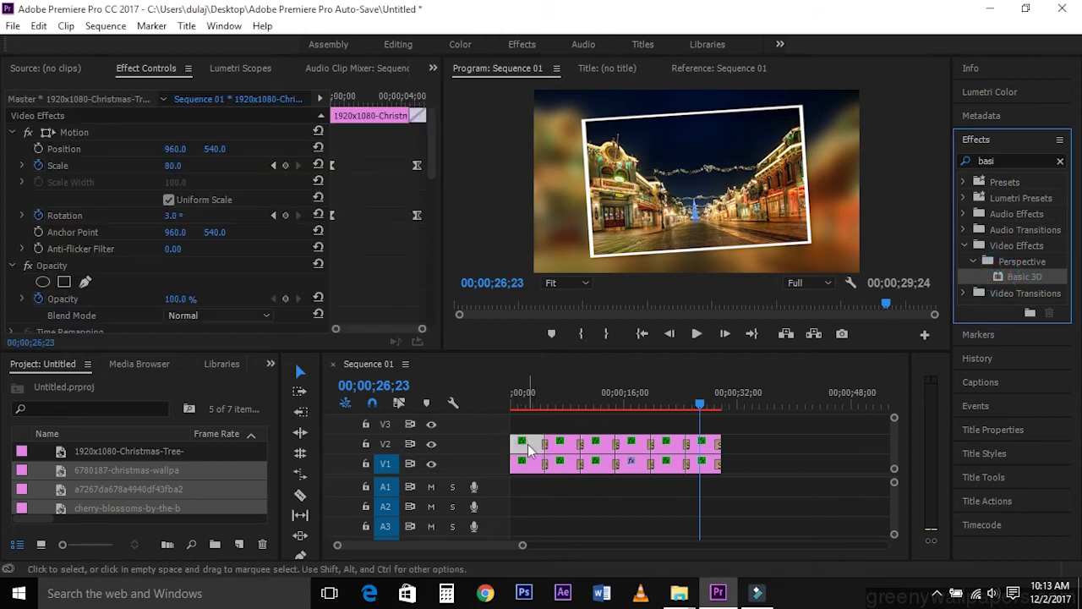
pyautogui.click(536, 395)
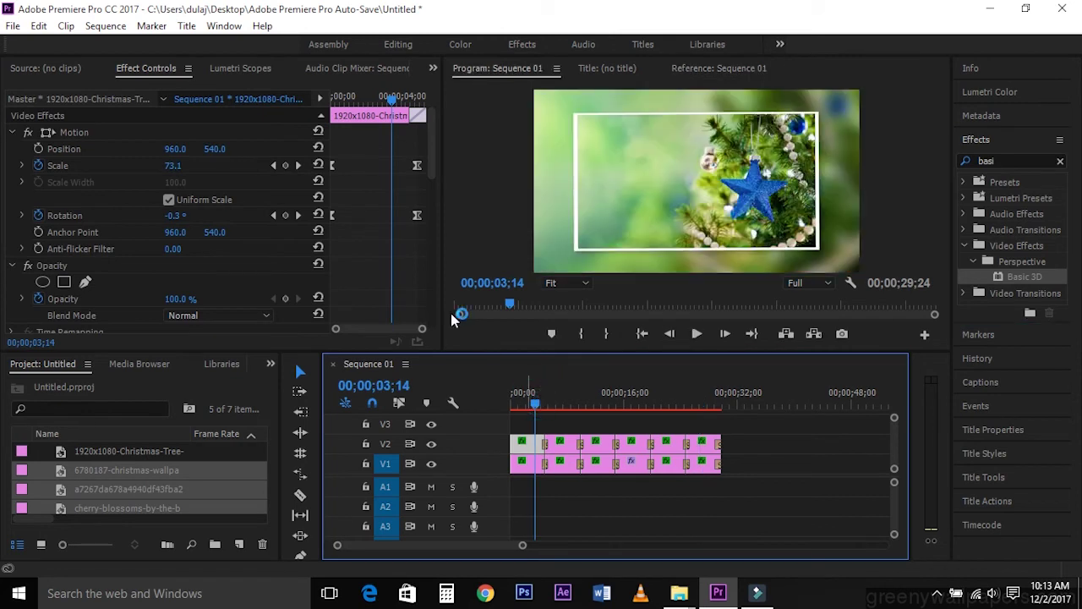
pyautogui.moveTo(432, 183); pyautogui.dragTo(429, 334)
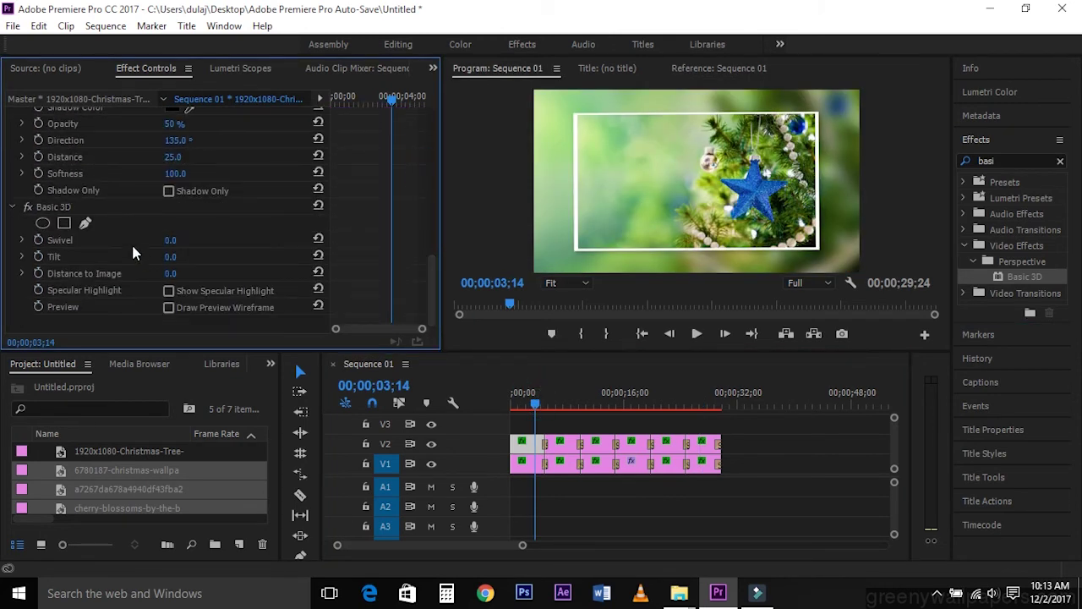
pyautogui.click(166, 250)
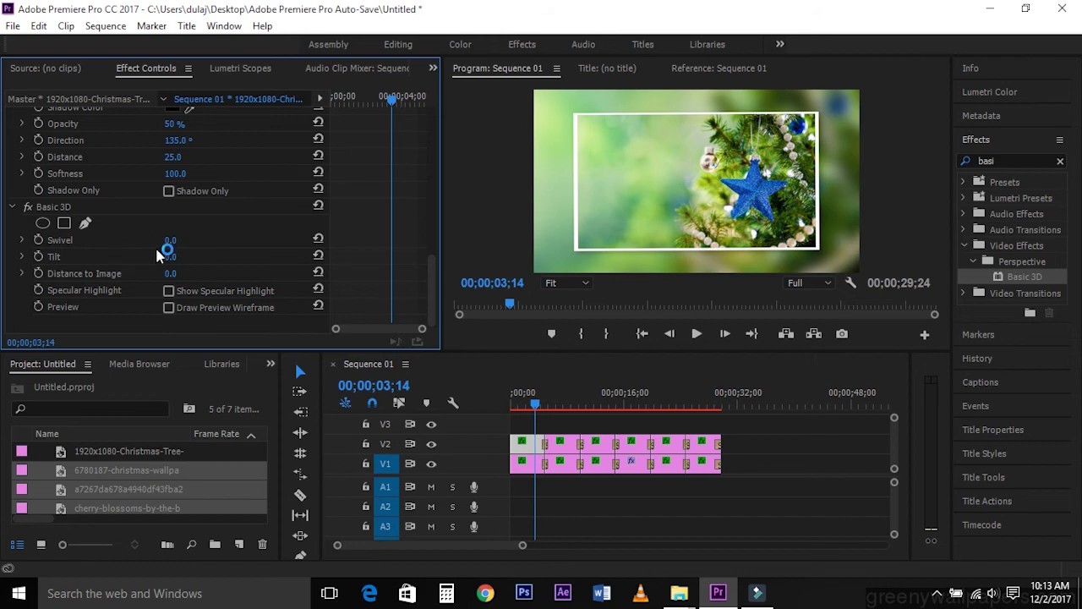
pyautogui.click(39, 240)
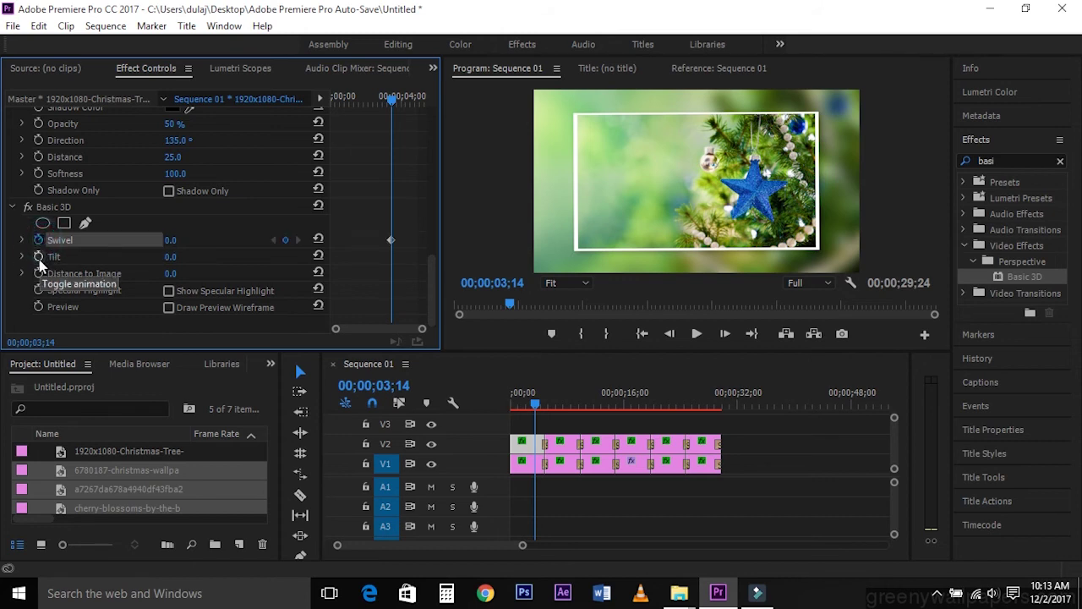
# - Add a Tilt keyframe, swivel the photo, and move the first Swivel/Tilt keyframes to the clip's start
pyautogui.click(38, 257)
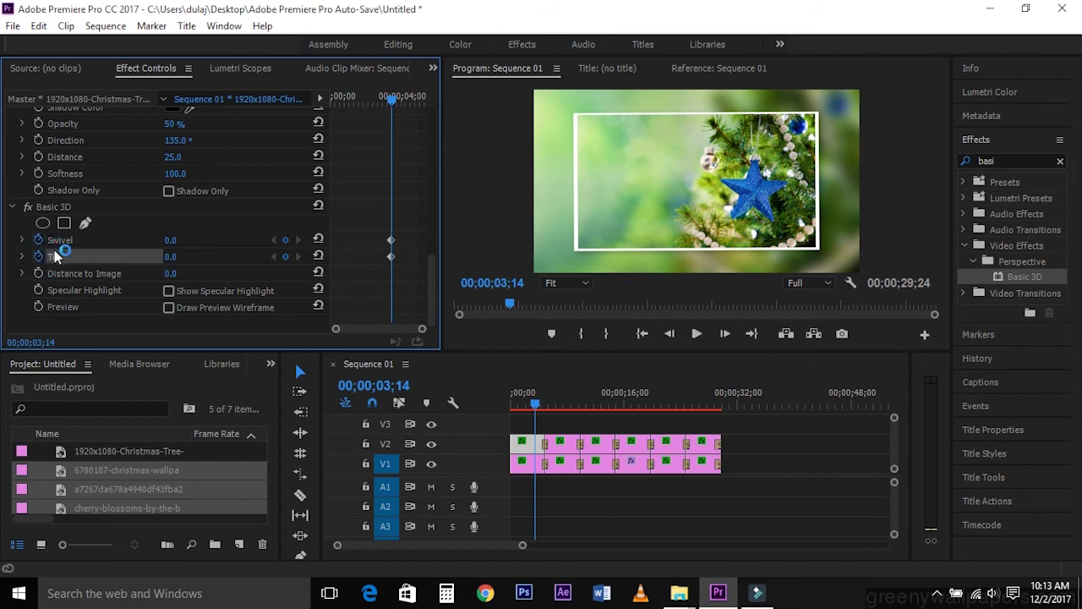
pyautogui.click(172, 242)
pyautogui.moveTo(172, 240)
pyautogui.mouseDown()
pyautogui.moveTo(195, 240)
pyautogui.moveTo(188, 256)
pyautogui.moveTo(152, 257)
pyautogui.moveTo(167, 256)
pyautogui.mouseUp()
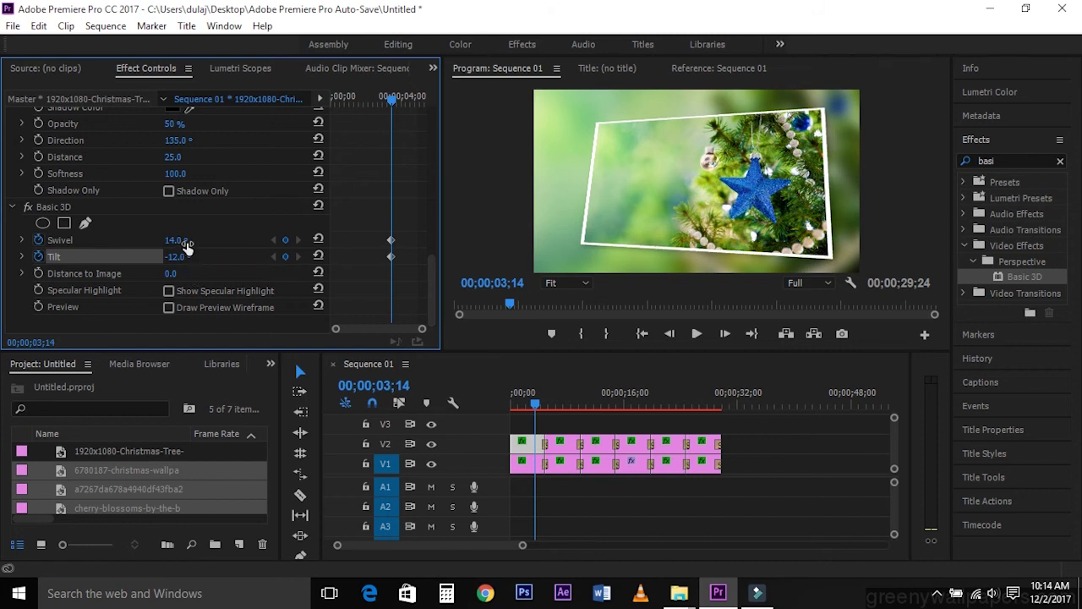
pyautogui.click(366, 238)
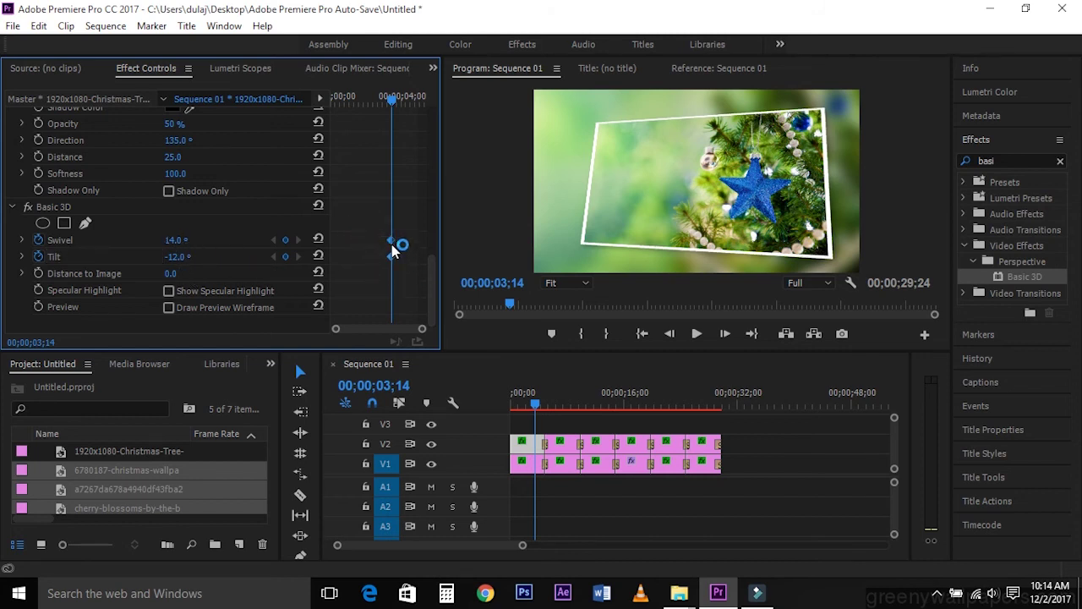
pyautogui.moveTo(391, 244); pyautogui.dragTo(338, 243)
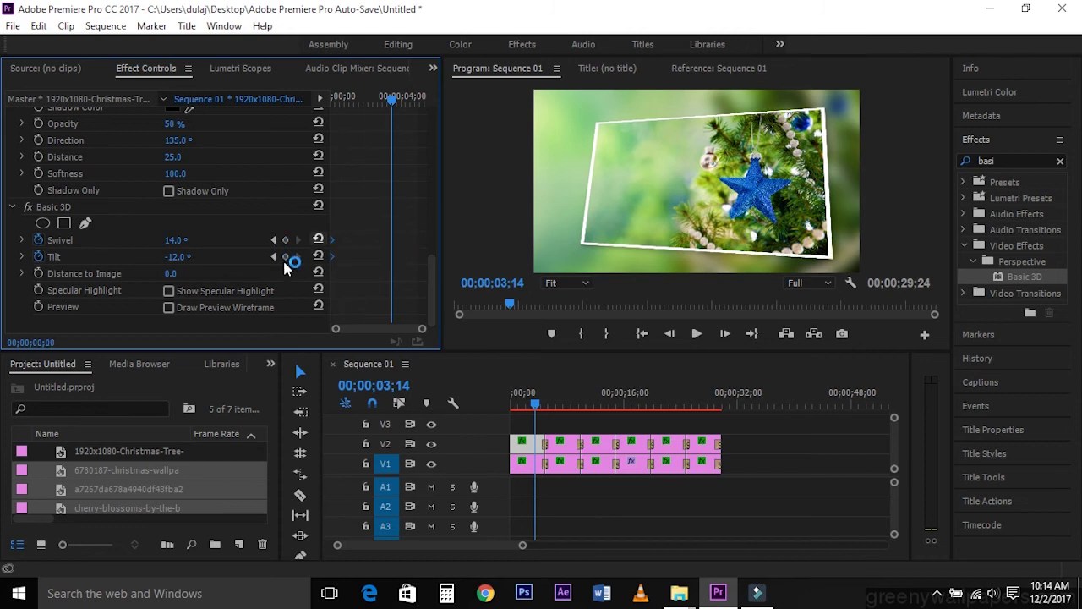
# - Adjust the photo to -1.9° Swivel and -3.8° Tilt, moving those keyframes to about 05;01
pyautogui.moveTo(173, 239); pyautogui.dragTo(161, 239)
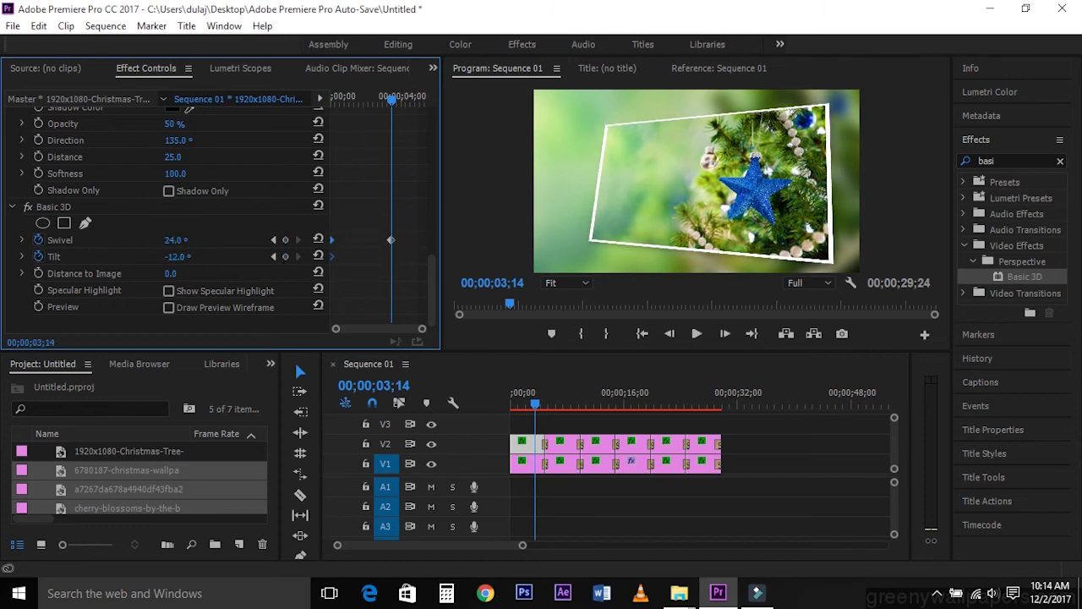
pyautogui.moveTo(177, 239); pyautogui.dragTo(188, 265)
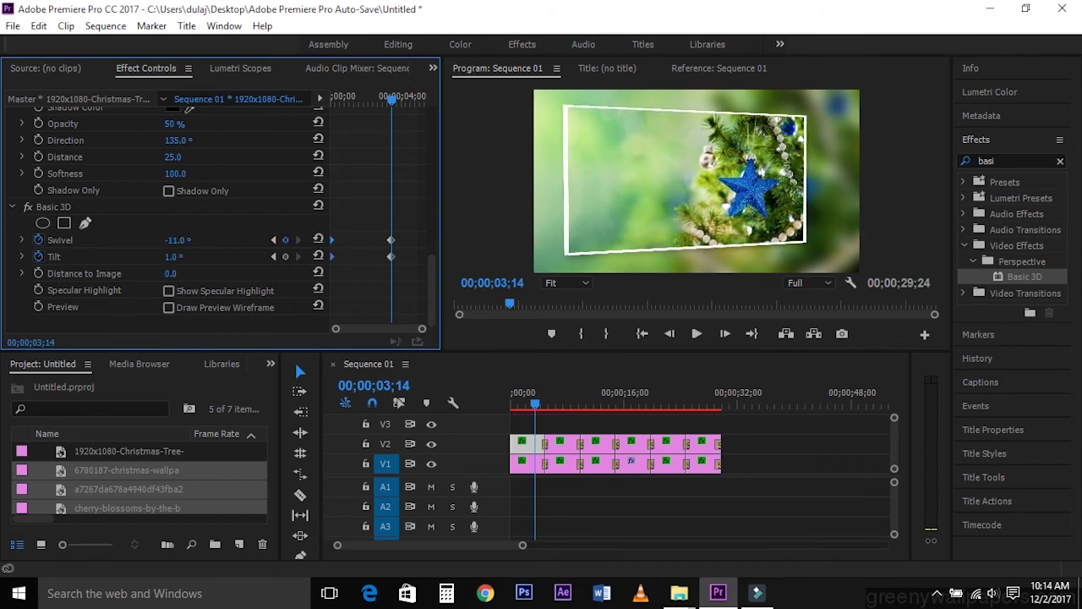
pyautogui.moveTo(381, 241); pyautogui.dragTo(391, 248)
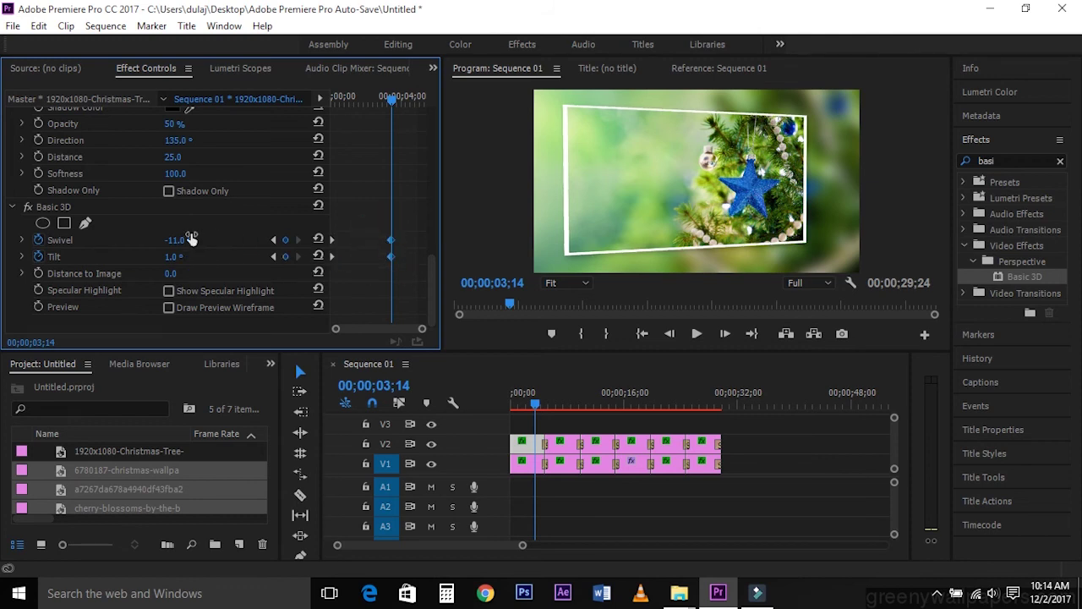
pyautogui.moveTo(392, 241); pyautogui.dragTo(431, 241)
pyautogui.moveTo(362, 208); pyautogui.dragTo(325, 282)
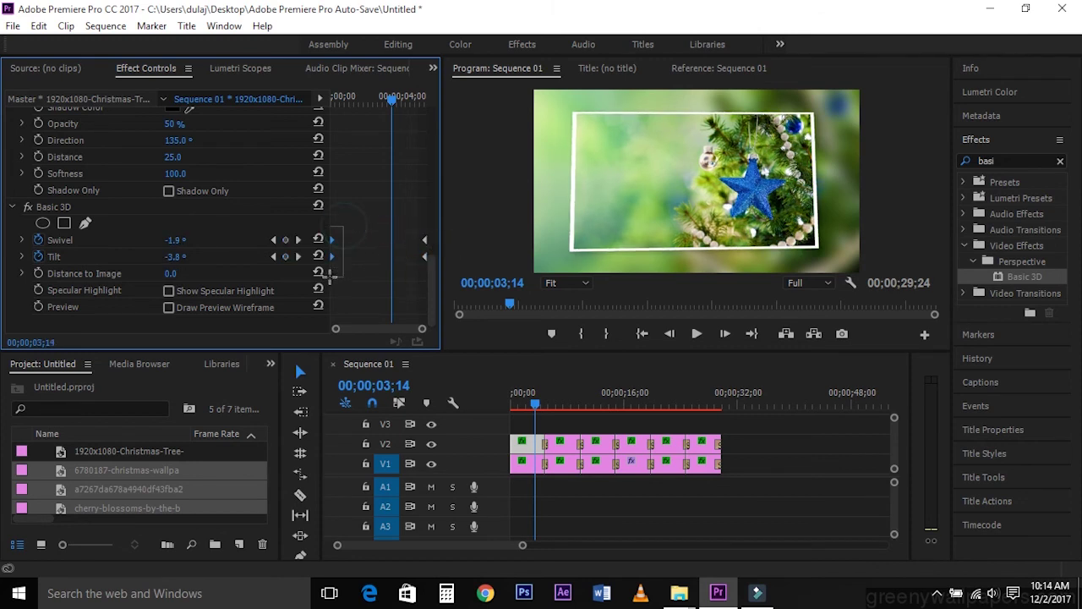
# - Set the selected Swivel and Tilt keyframes to Hold, then change them to Ease Out
pyautogui.rightClick(335, 245)
pyautogui.click(385, 446)
pyautogui.rightClick(426, 242)
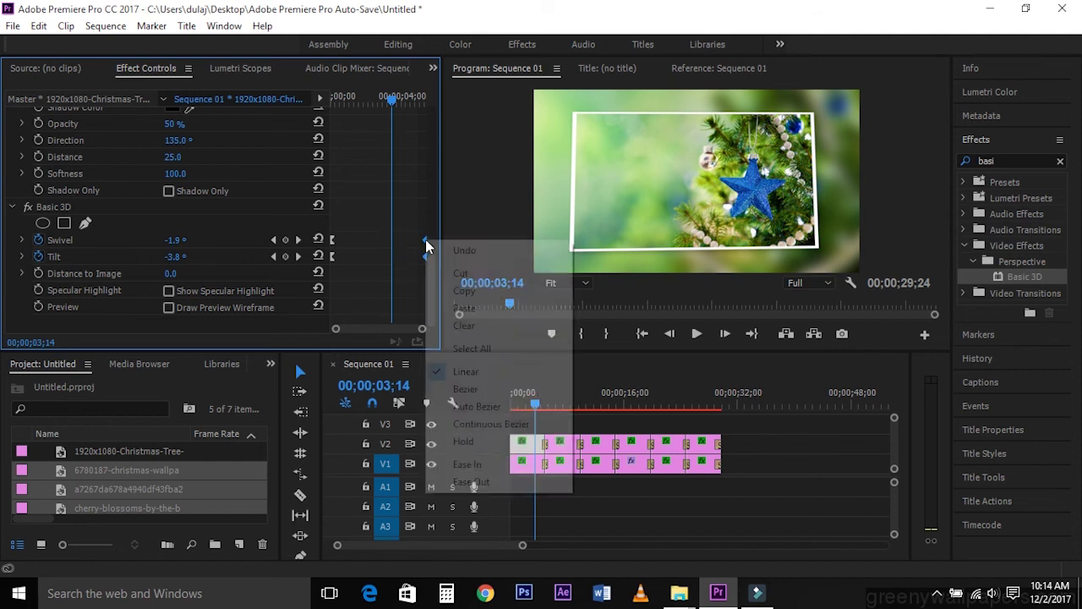
pyautogui.click(471, 482)
pyautogui.click(52, 206)
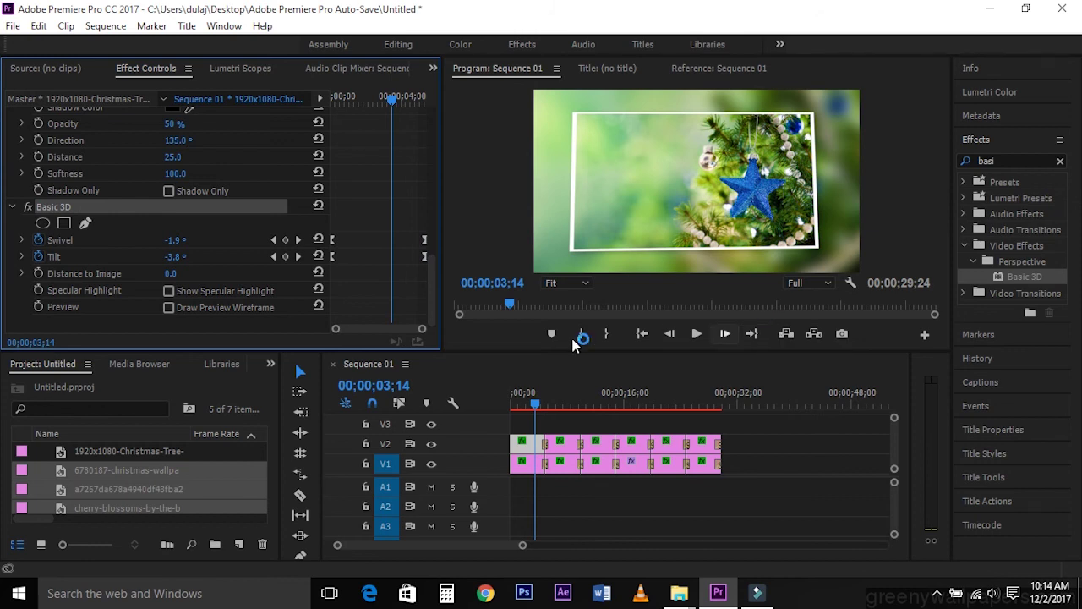
# - Play the start of Sequence 01 to check the 3D swivel and tilt, ending near 00;00;08;18
pyautogui.moveTo(572, 420); pyautogui.dragTo(714, 437)
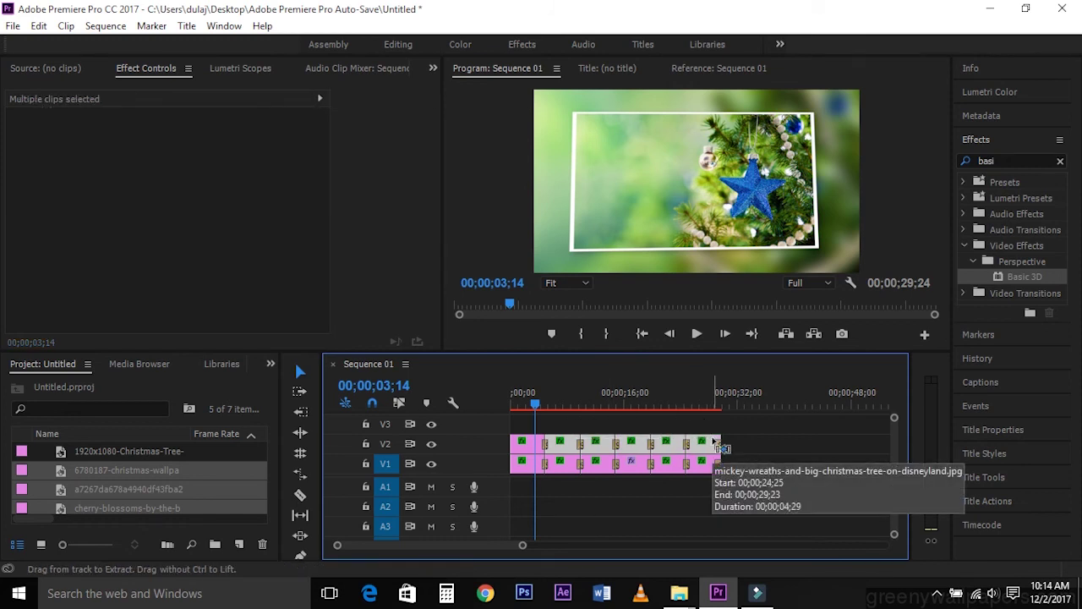
pyautogui.moveTo(536, 402); pyautogui.dragTo(515, 404)
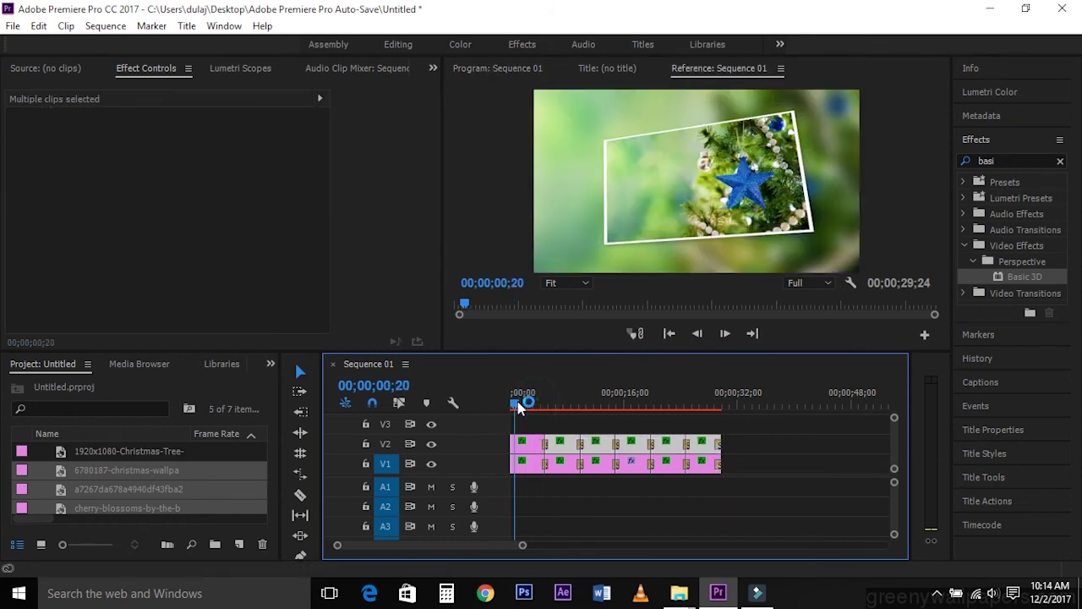
pyautogui.click(696, 333)
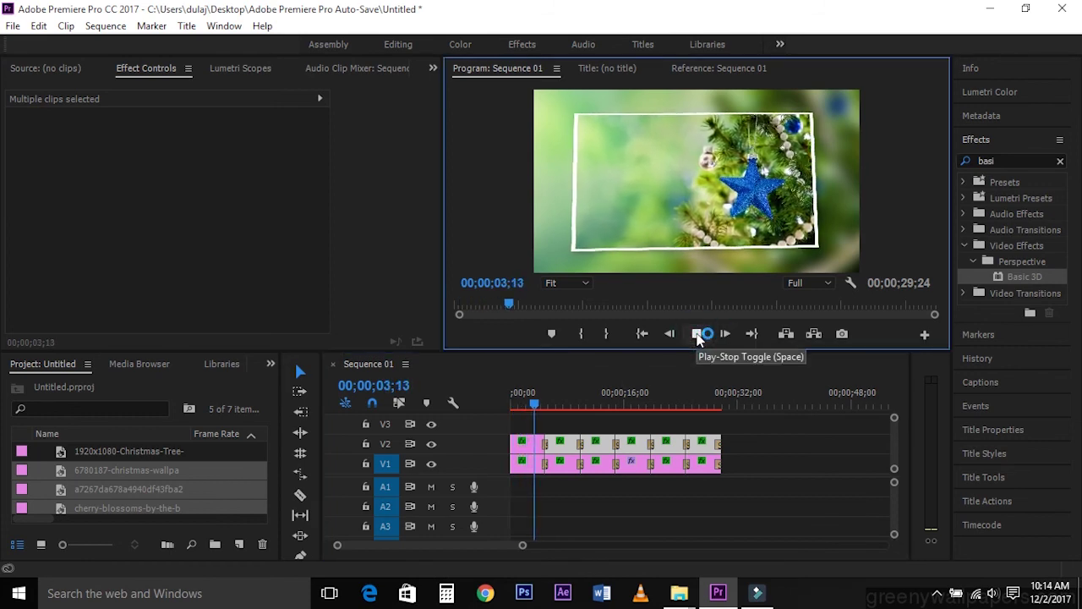
pyautogui.click(697, 334)
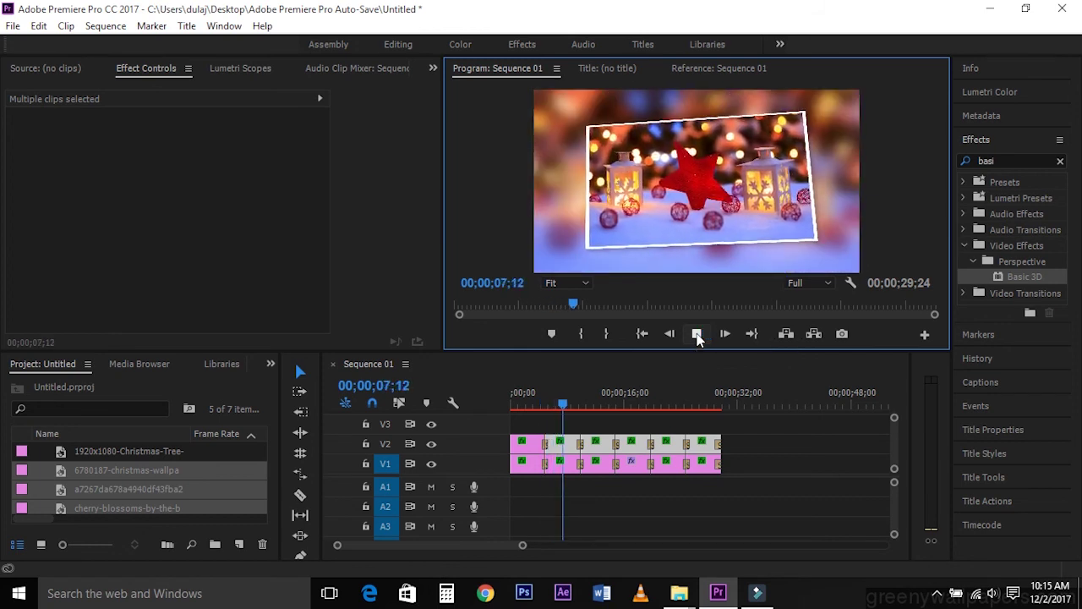
pyautogui.click(697, 334)
pyautogui.click(751, 491)
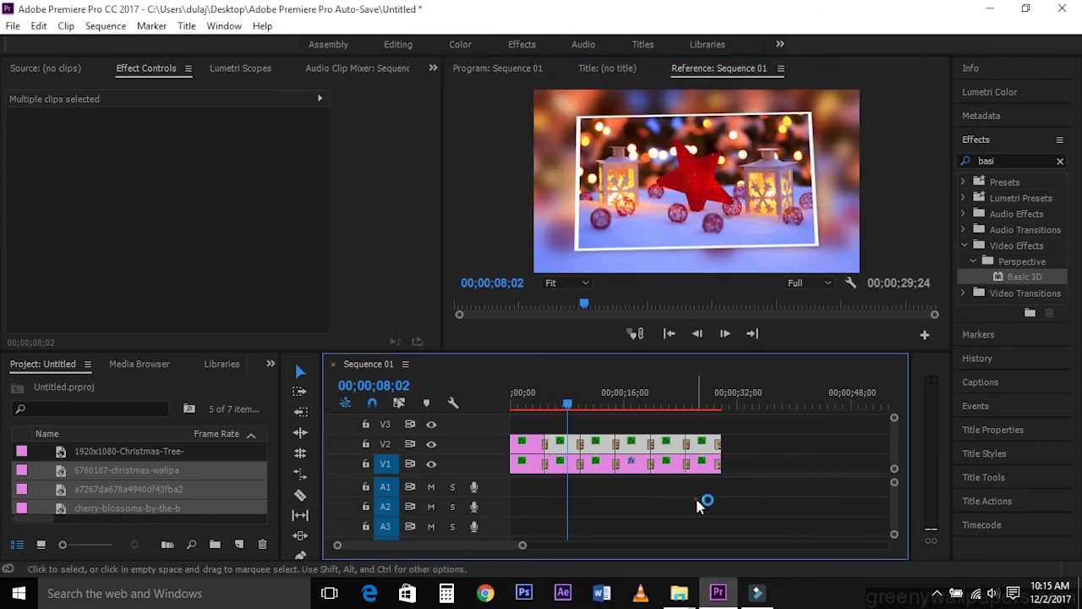
pyautogui.click(533, 491)
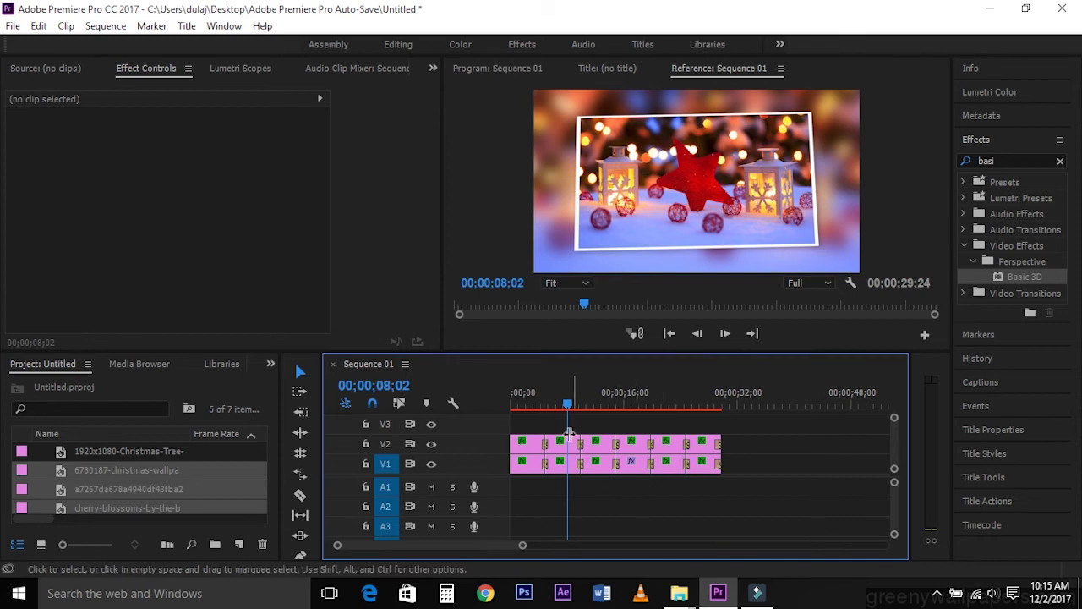
pyautogui.click(572, 407)
pyautogui.click(621, 484)
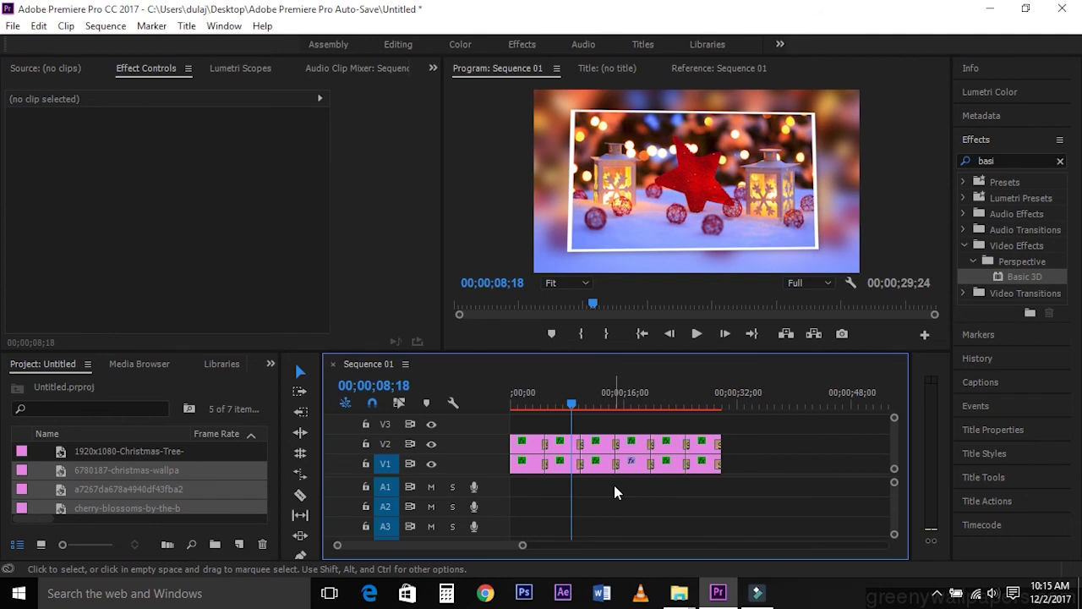
# - Clear the Effects search and bring up Export Settings via File > Export > Media
pyautogui.click(1061, 161)
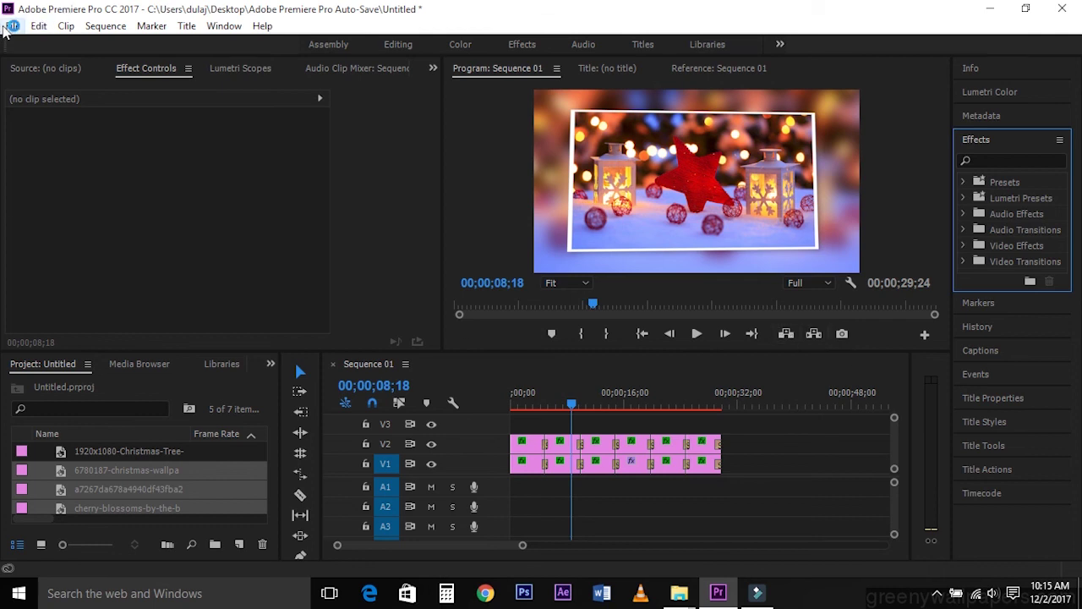
pyautogui.click(12, 25)
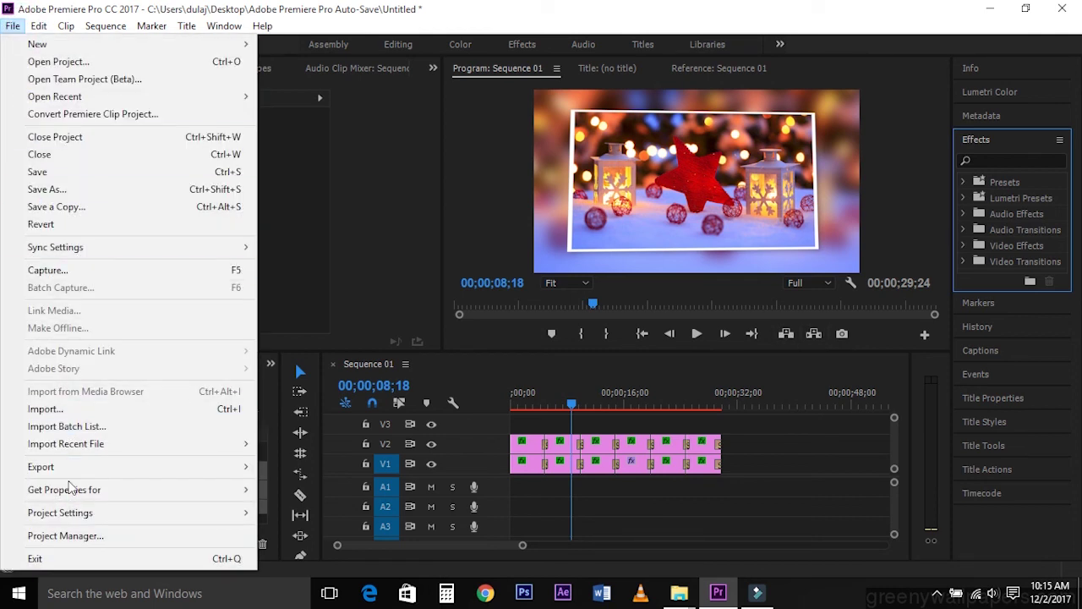
pyautogui.moveTo(69, 475)
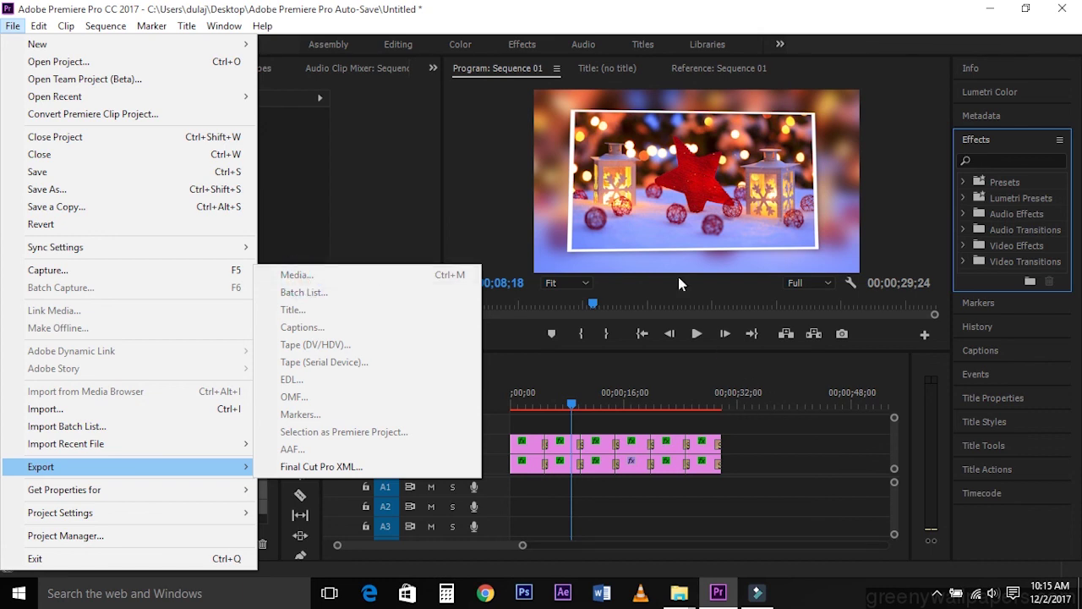
pyautogui.click(663, 348)
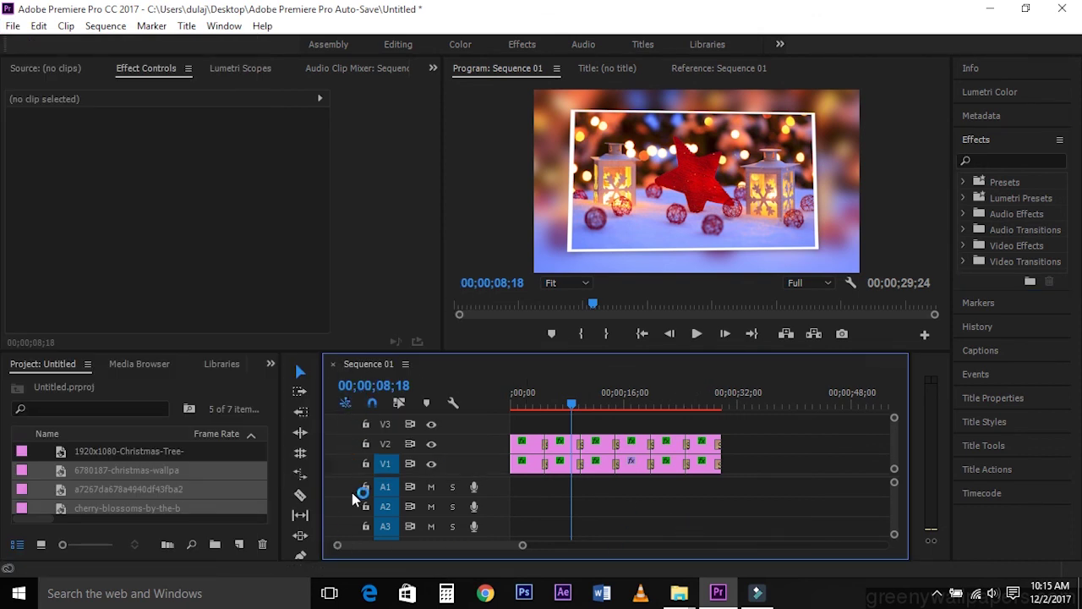
pyautogui.click(13, 25)
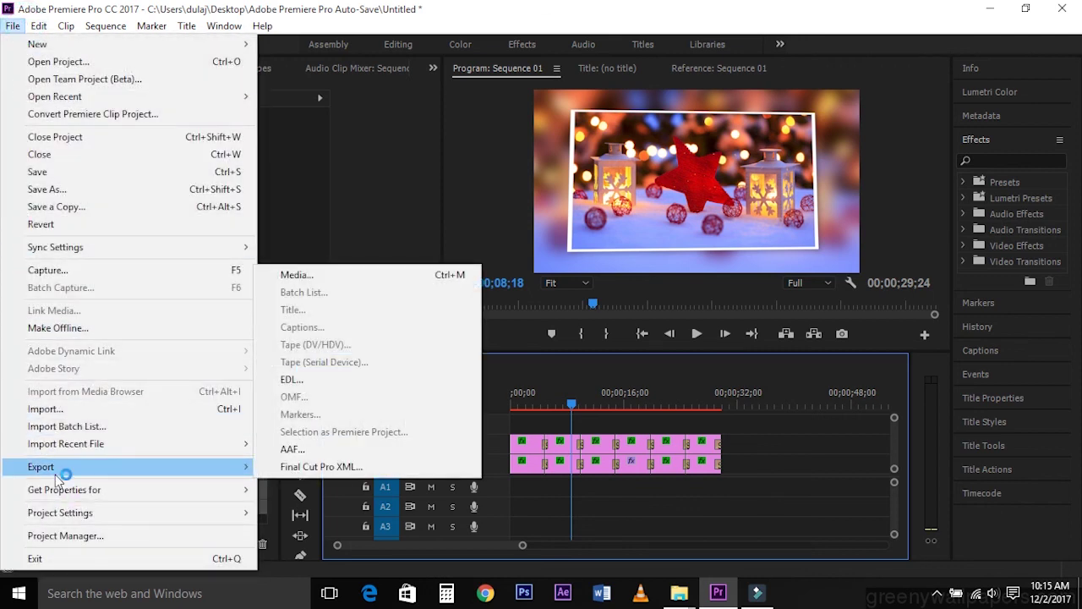
pyautogui.click(314, 274)
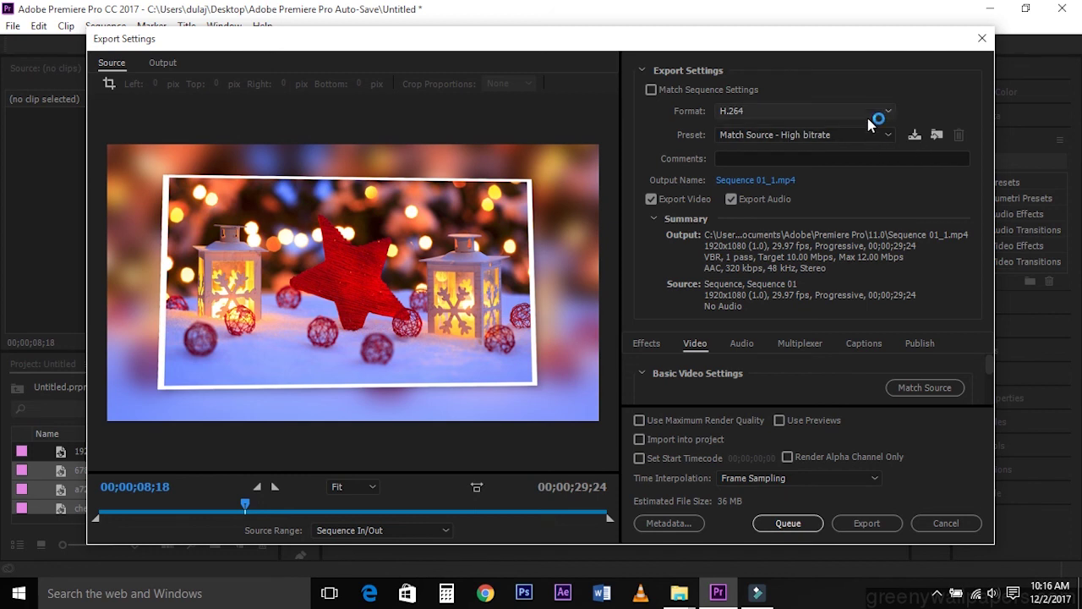
pyautogui.click(874, 112)
pyautogui.click(817, 105)
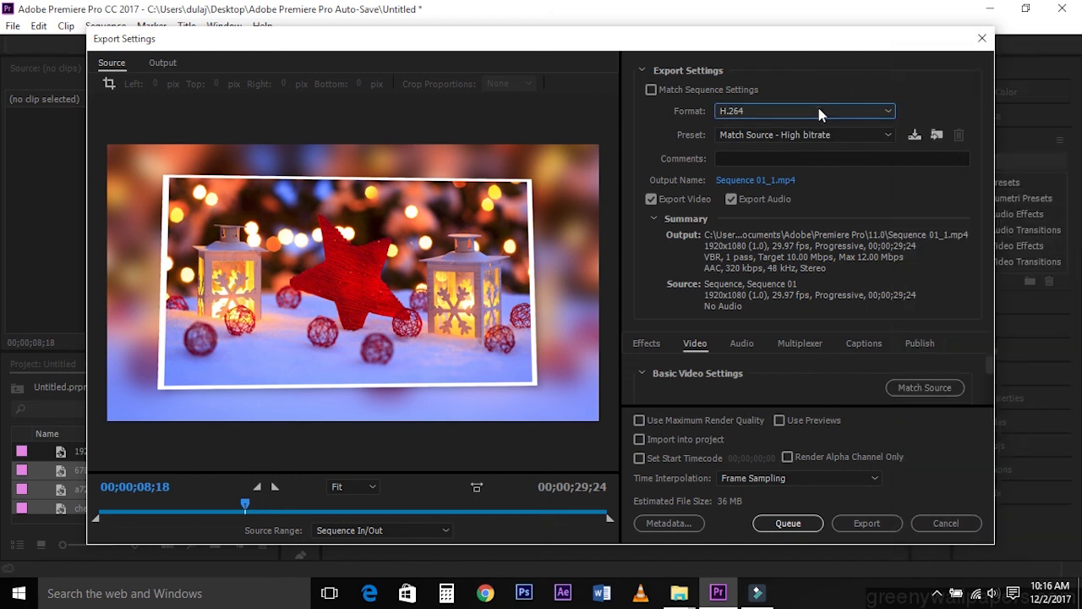
pyautogui.click(814, 136)
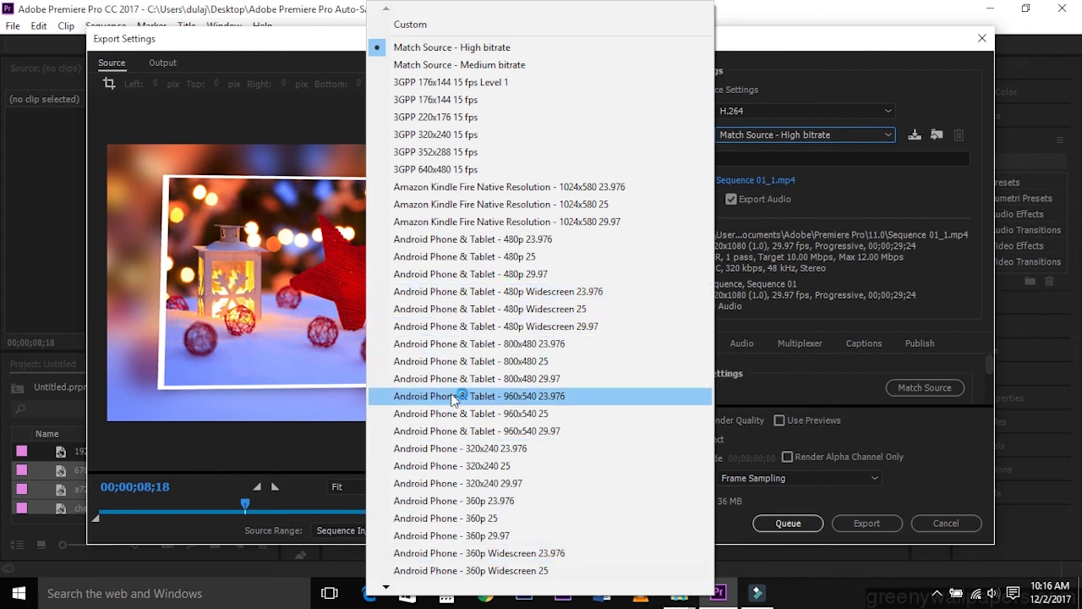
pyautogui.click(390, 588)
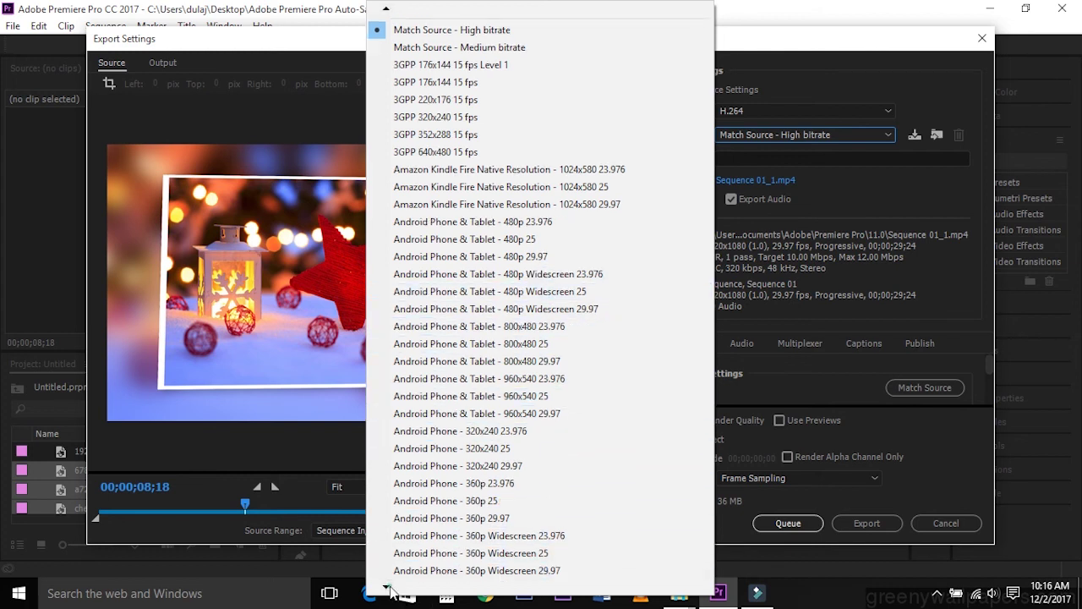
pyautogui.click(390, 588)
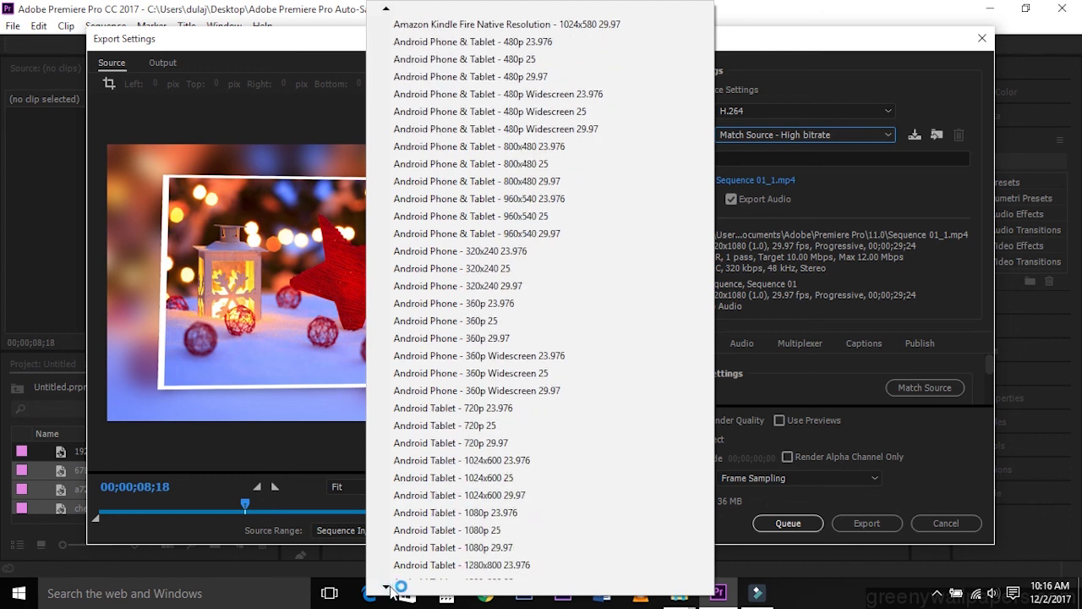
pyautogui.click(390, 588)
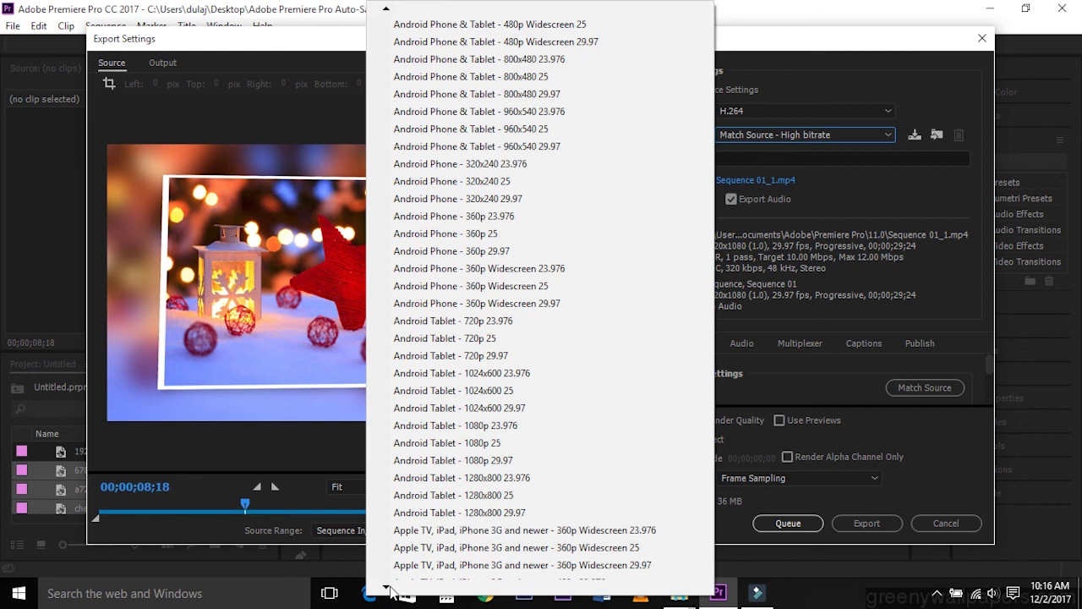
pyautogui.click(390, 588)
pyautogui.click(390, 588)
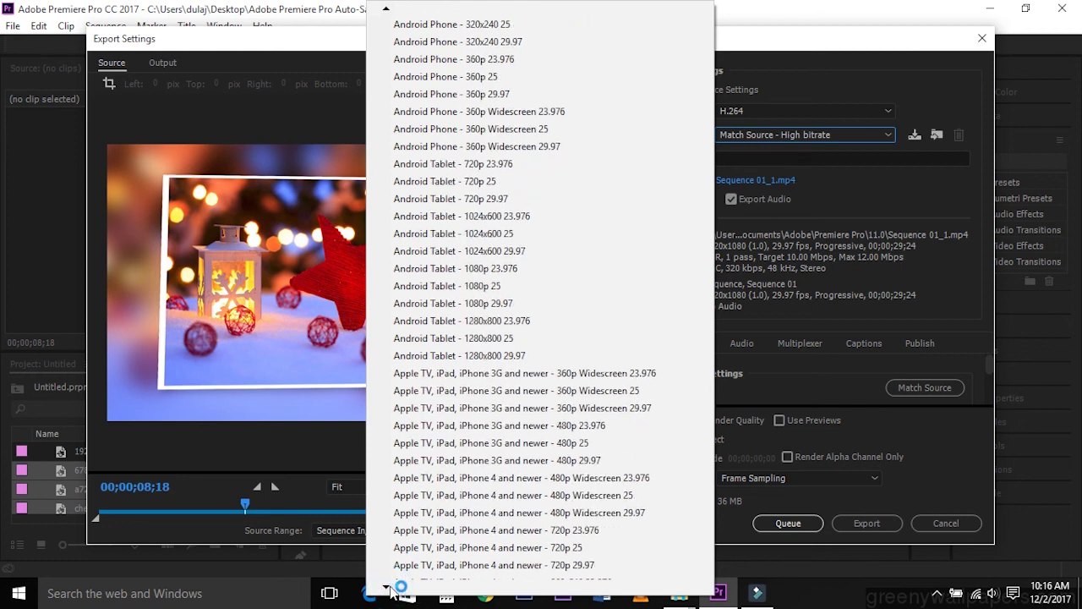
pyautogui.click(390, 588)
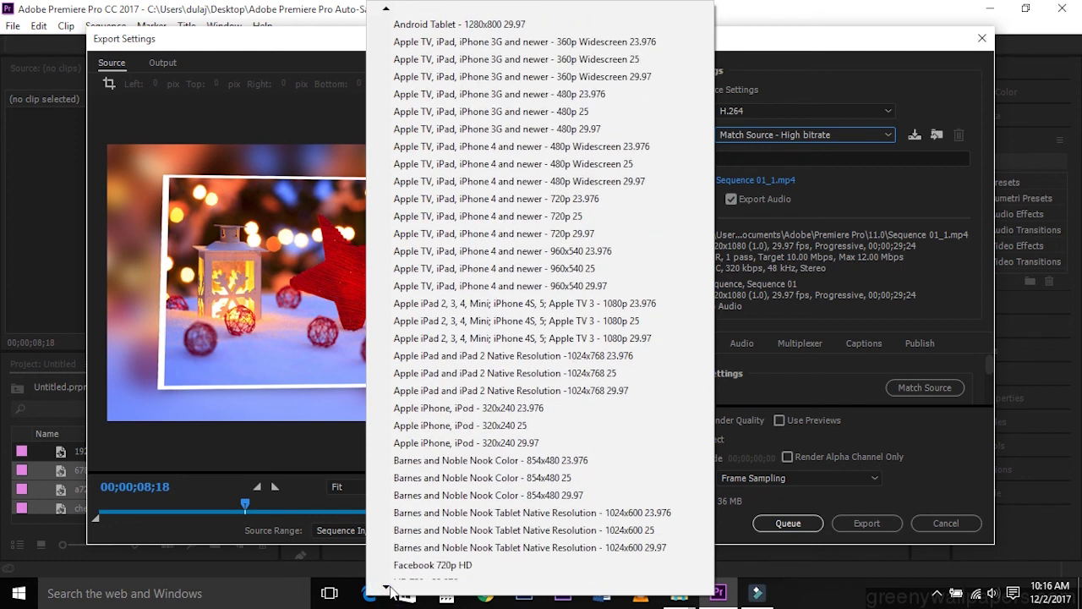
pyautogui.click(390, 588)
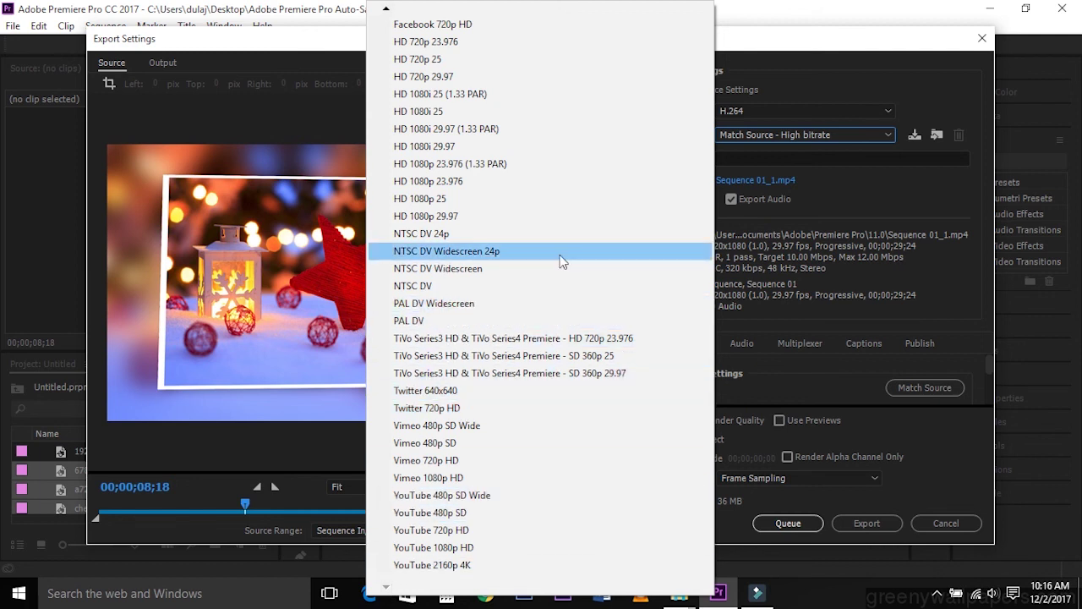
pyautogui.click(888, 44)
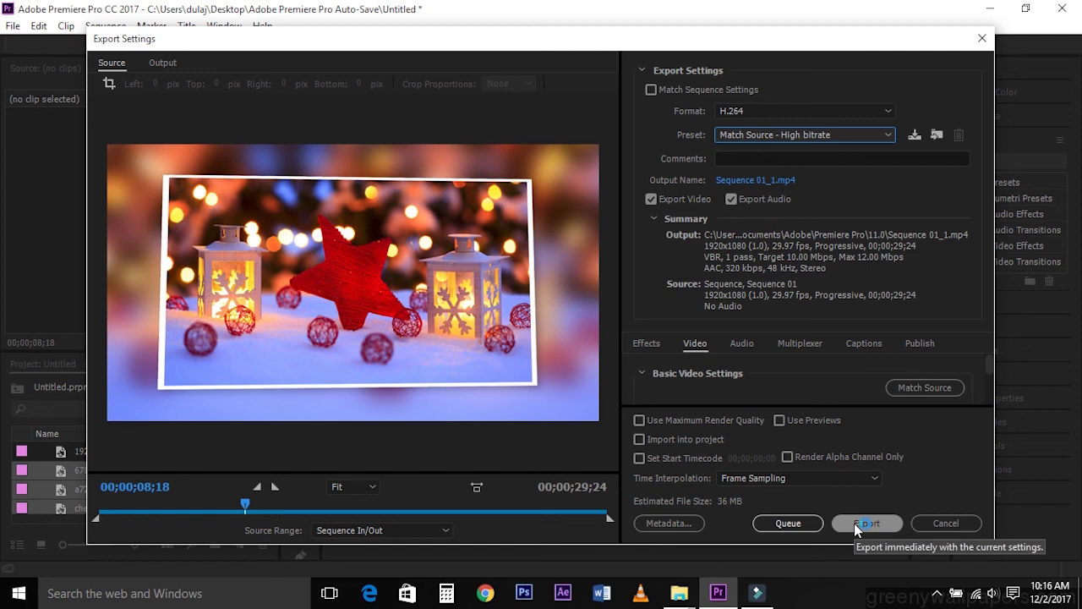
# - Export Sequence 01 to Sequence 01_1.mp4 using the H.264 settings
pyautogui.click(883, 524)
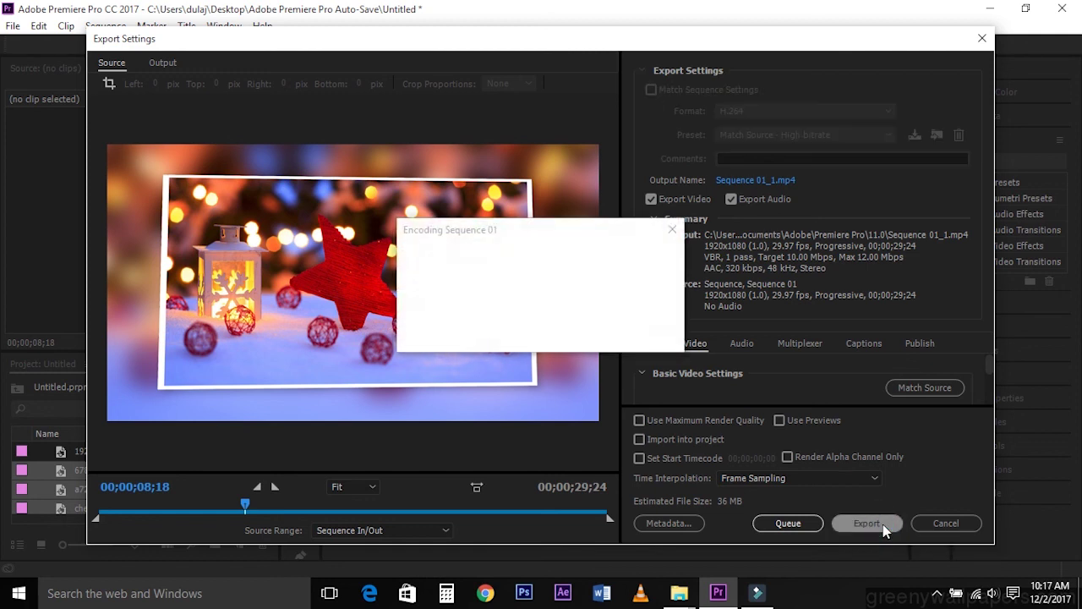